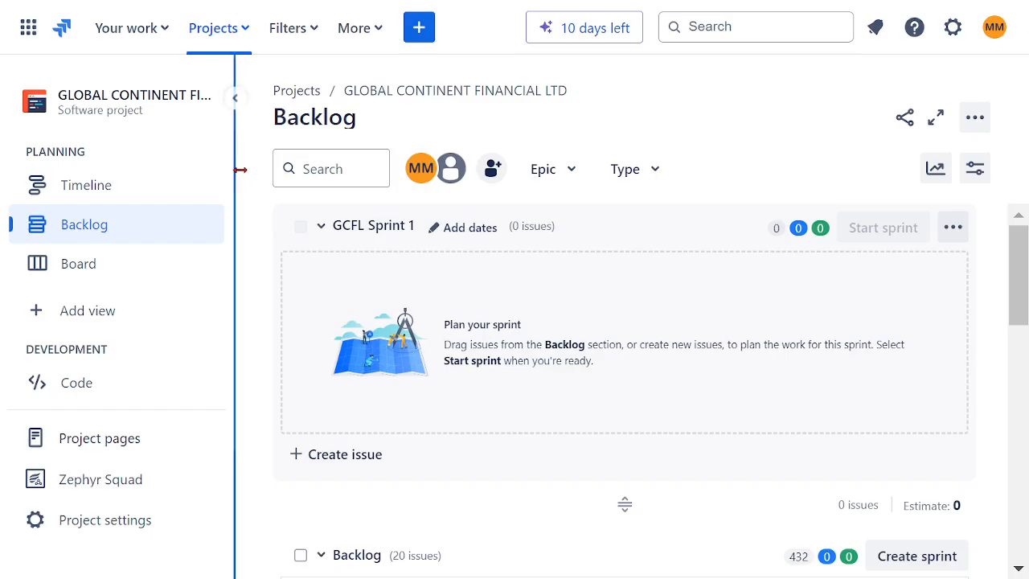
- Collapse the project sidebar and browse through the backlog's user stories and tasks
{"action": "left_click", "coordinate": [235, 98]}
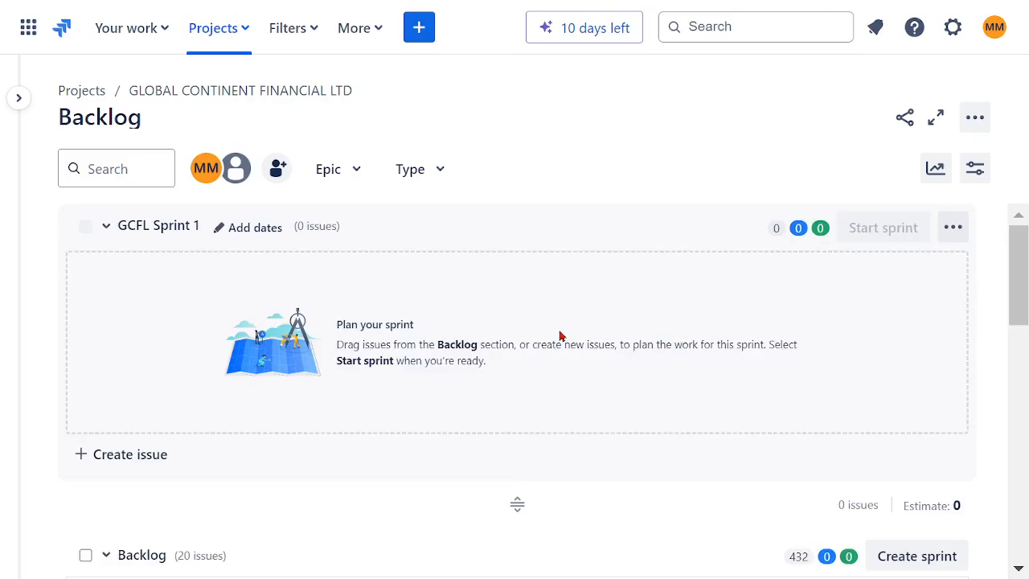
{"action": "scroll", "coordinate": [560, 336], "scroll_direction": "down", "scroll_amount": 3}
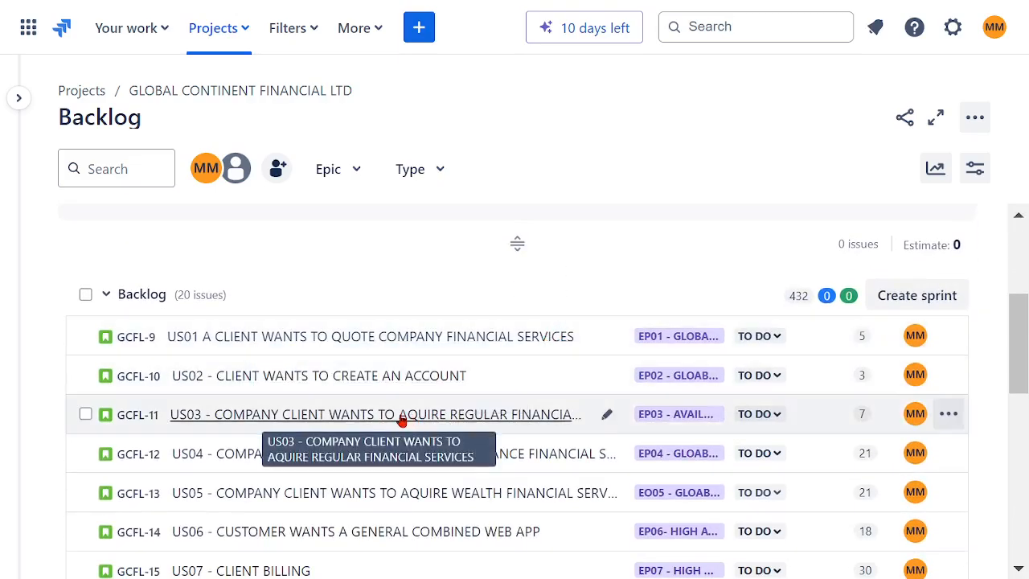
{"action": "scroll", "coordinate": [397, 424], "scroll_direction": "up", "scroll_amount": 2}
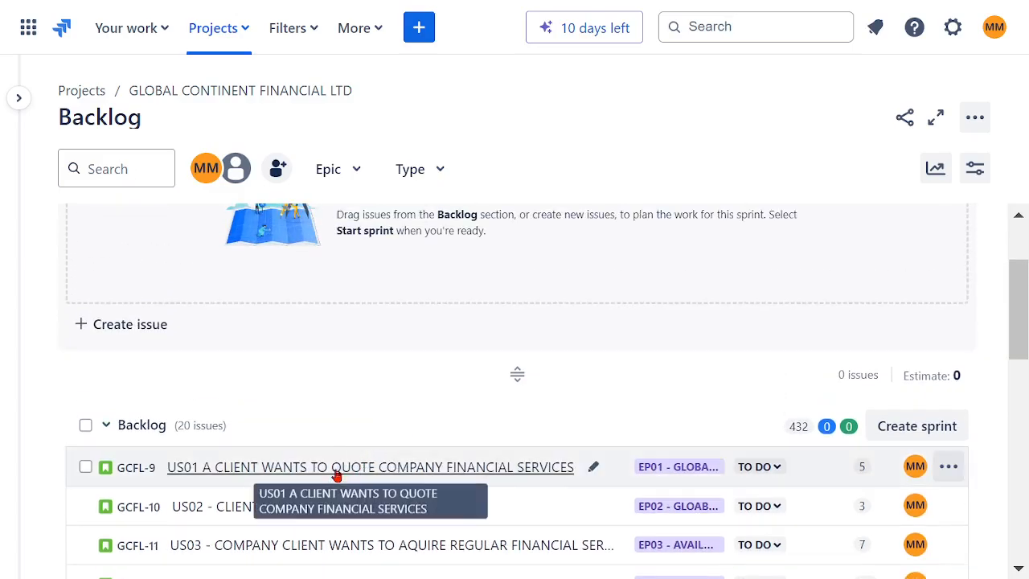
{"action": "scroll", "coordinate": [484, 427], "scroll_direction": "down", "scroll_amount": 3}
{"action": "scroll", "coordinate": [479, 429], "scroll_direction": "down", "scroll_amount": 1}
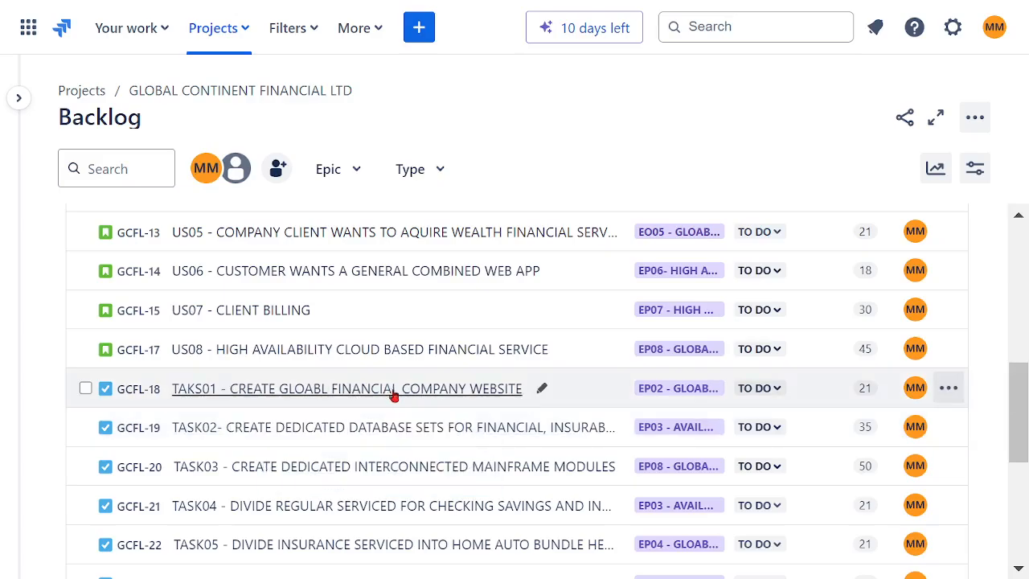
{"action": "scroll", "coordinate": [450, 394], "scroll_direction": "up", "scroll_amount": 2}
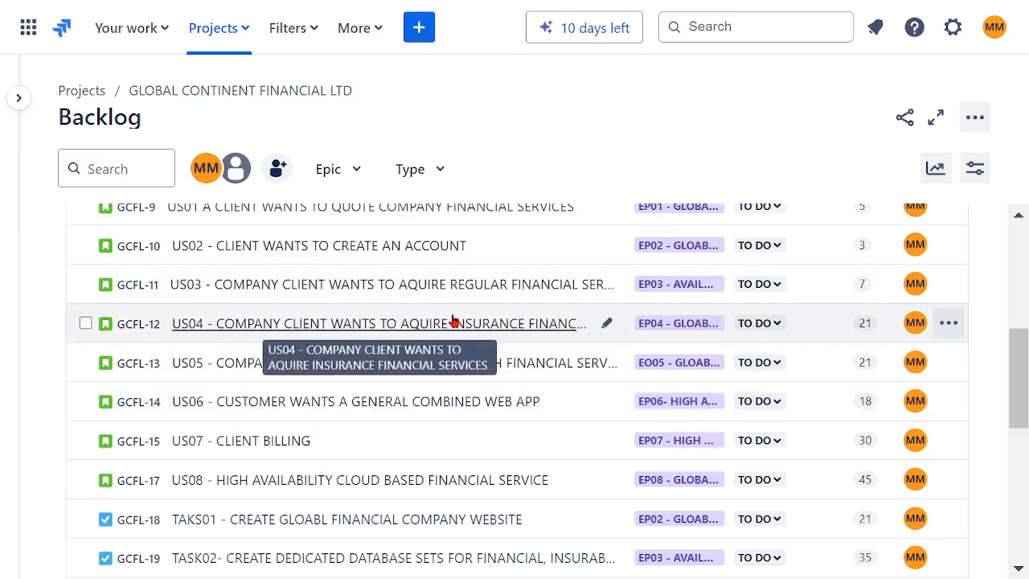
{"action": "scroll", "coordinate": [454, 321], "scroll_direction": "up", "scroll_amount": 2}
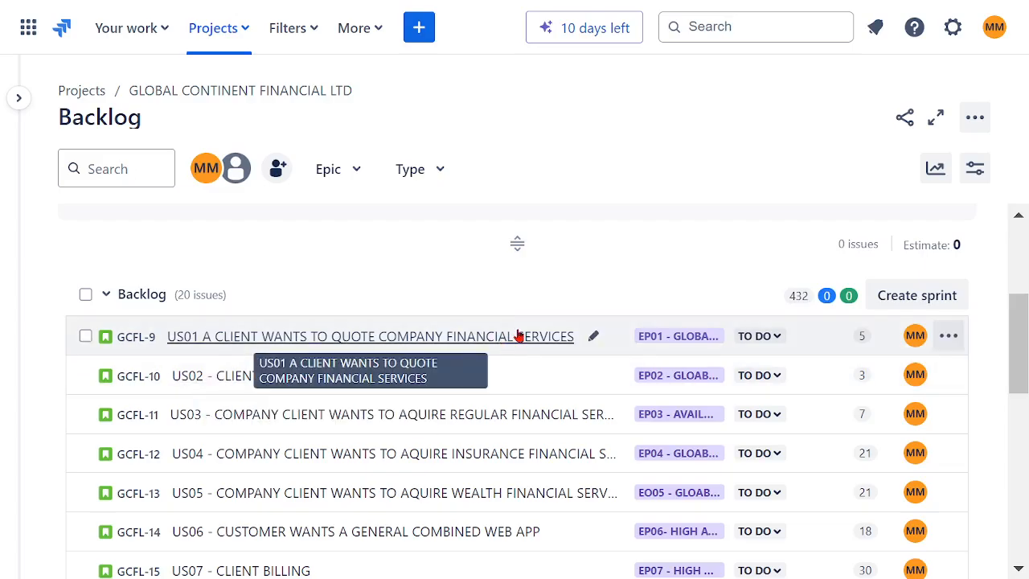
{"action": "scroll", "coordinate": [517, 336], "scroll_direction": "up", "scroll_amount": 2}
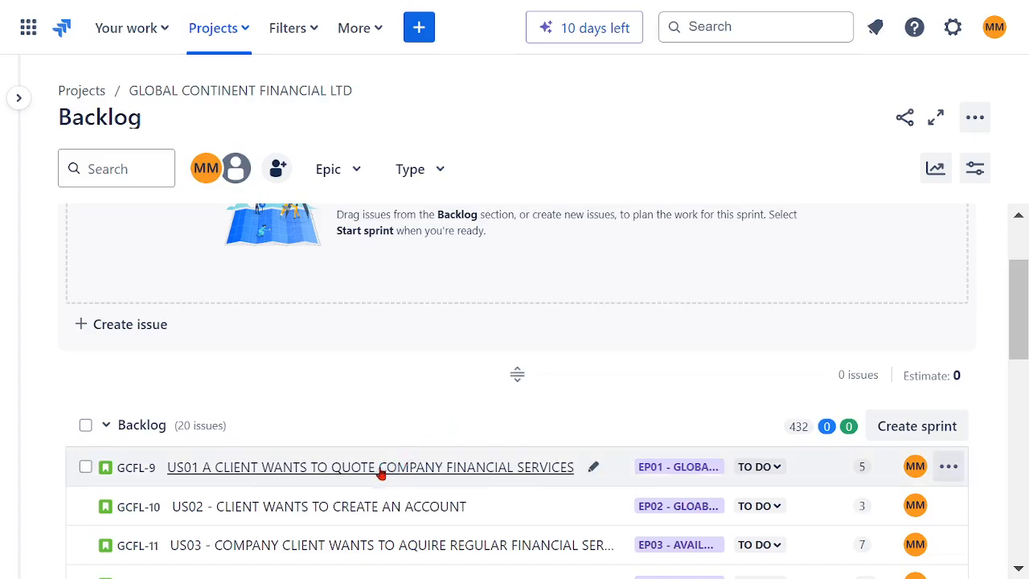
- Move US01, US02 and TAKS01 - CREATE GLOABL FINANCIAL COMPANY WEBSITE from the backlog into GCFL Sprint 1
{"action": "left_click_drag", "start_coordinate": [381, 474], "coordinate": [540, 364]}
{"action": "left_click_drag", "start_coordinate": [400, 457], "coordinate": [404, 318]}
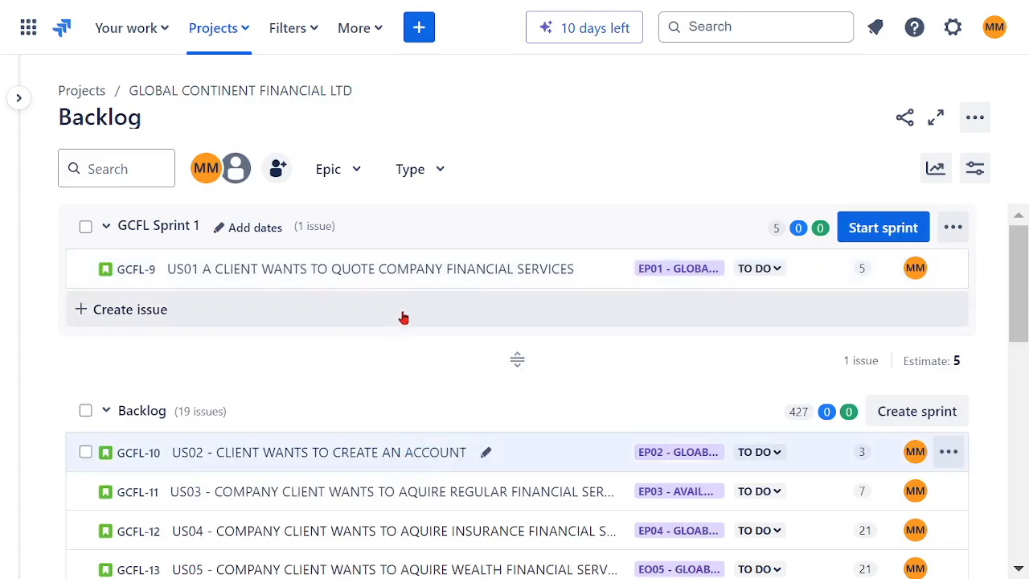
{"action": "left_click_drag", "start_coordinate": [357, 443], "coordinate": [363, 264]}
{"action": "scroll", "coordinate": [434, 418], "scroll_direction": "down", "scroll_amount": 5}
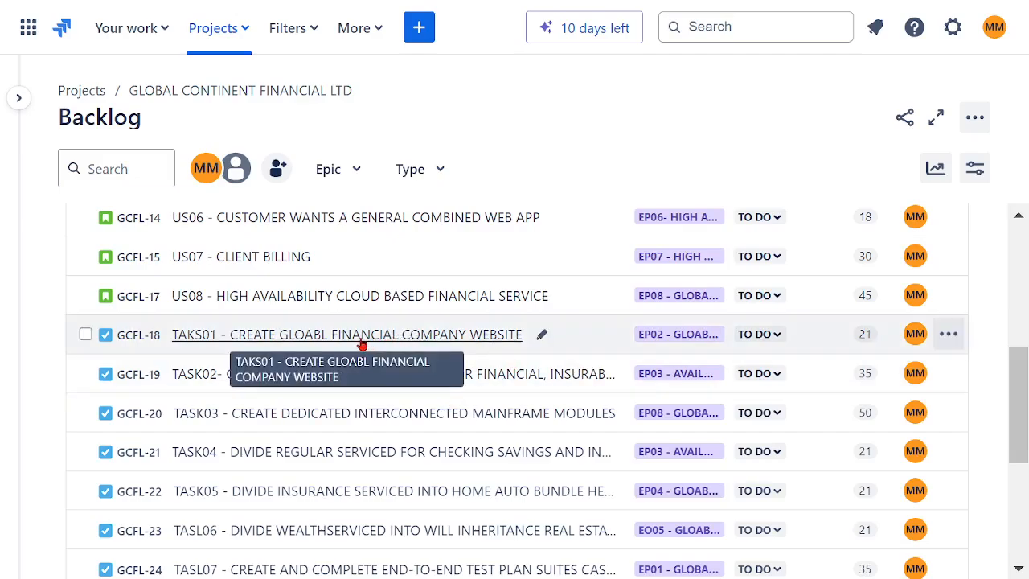
{"action": "left_click_drag", "start_coordinate": [363, 343], "coordinate": [394, 348]}
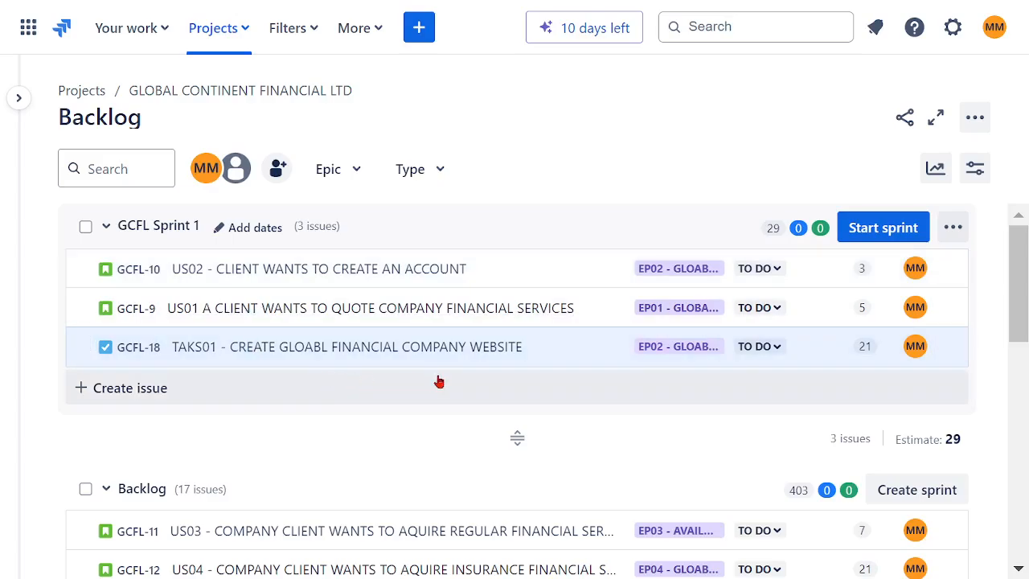
- Move US06 - CUSTOMER WANTS A GENERAL COMBINED WEB APP and US08 - HIGH AVAILABILITY CLOUD BASED FINANCIAL SERVICE into GCFL Sprint 1
{"action": "scroll", "coordinate": [462, 386], "scroll_direction": "down", "scroll_amount": 5}
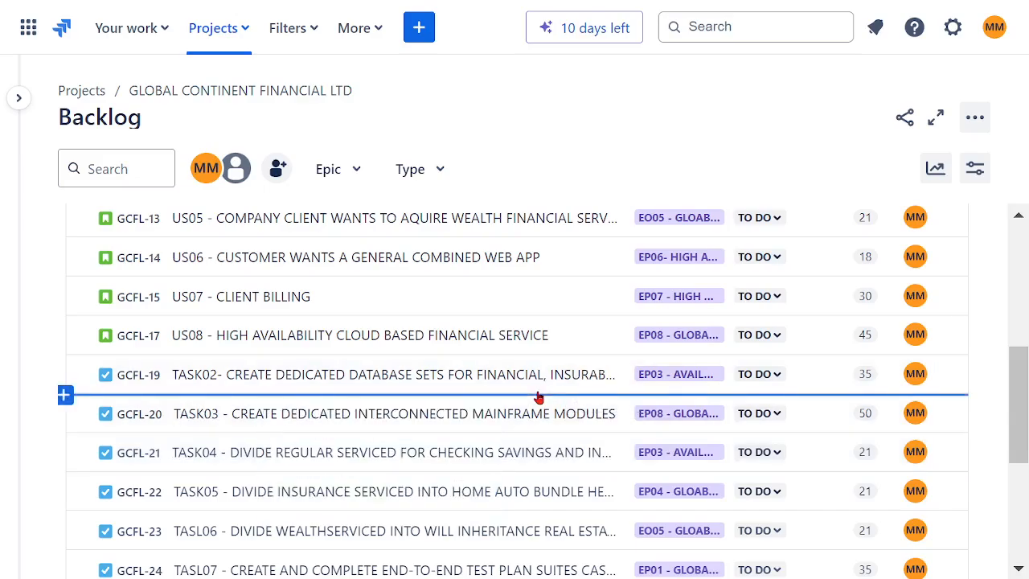
{"action": "scroll", "coordinate": [538, 397], "scroll_direction": "down", "scroll_amount": 3}
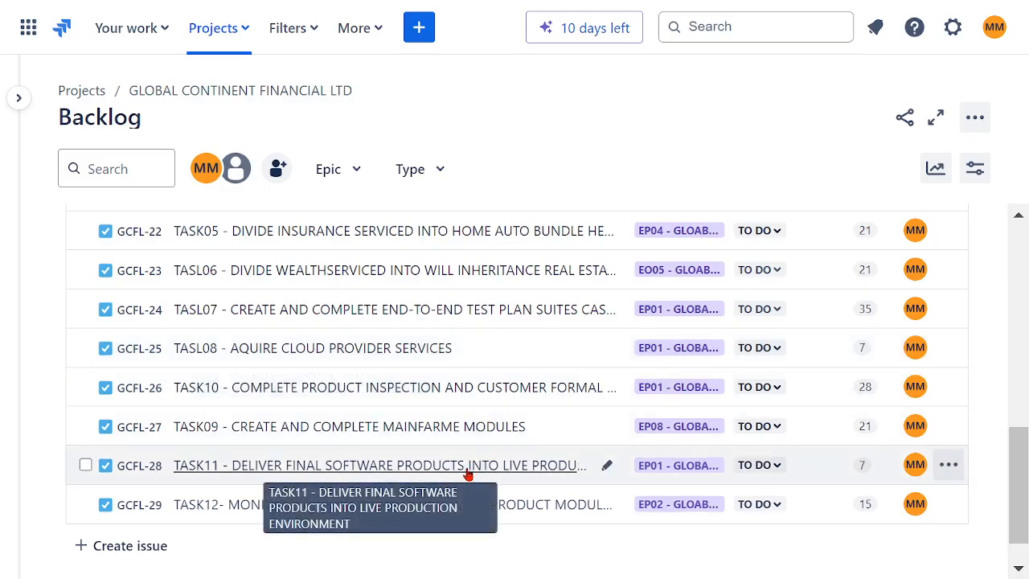
{"action": "scroll", "coordinate": [471, 402], "scroll_direction": "up", "scroll_amount": 3}
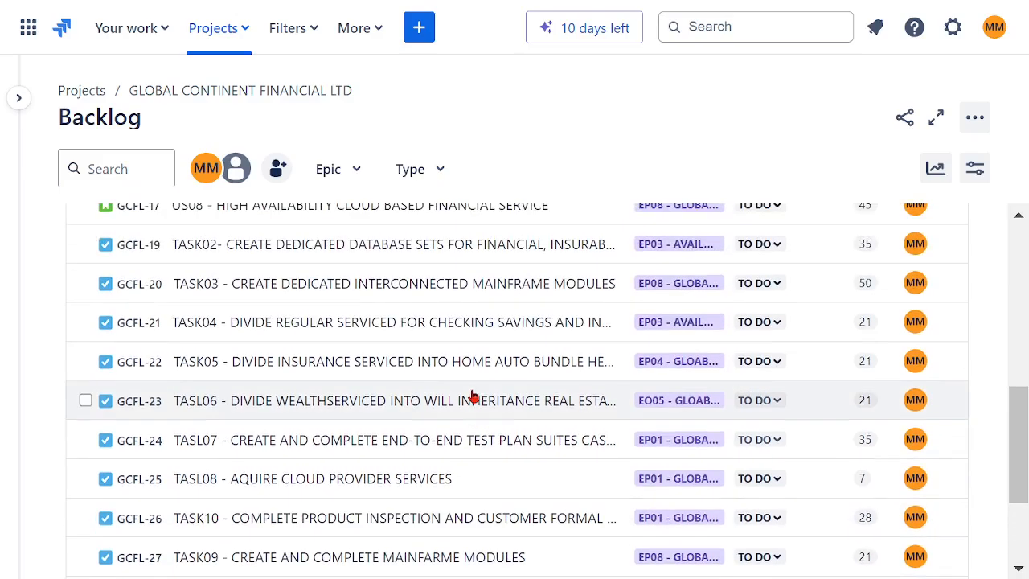
{"action": "scroll", "coordinate": [471, 405], "scroll_direction": "up", "scroll_amount": 1}
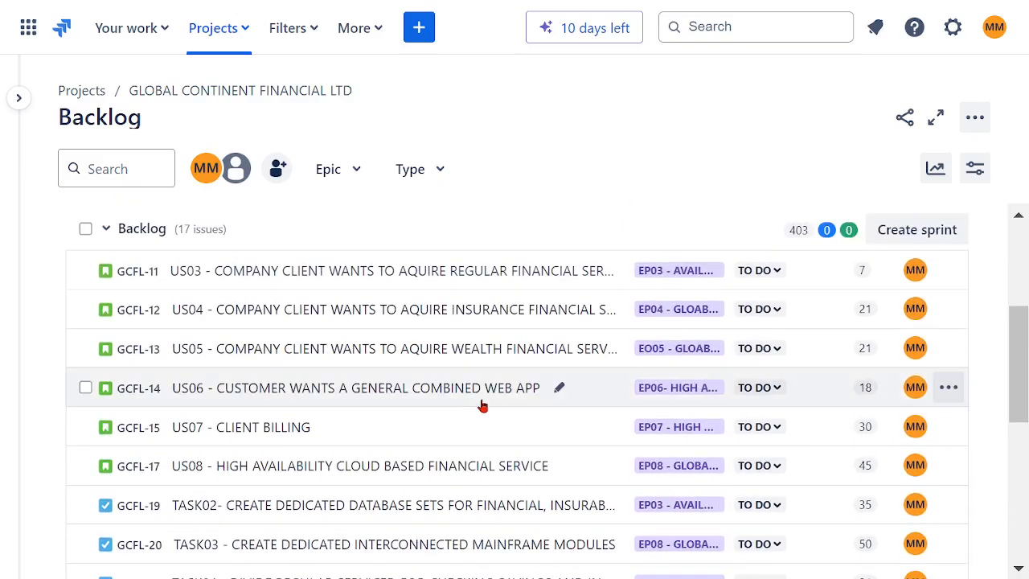
{"action": "scroll", "coordinate": [482, 406], "scroll_direction": "up", "scroll_amount": 2}
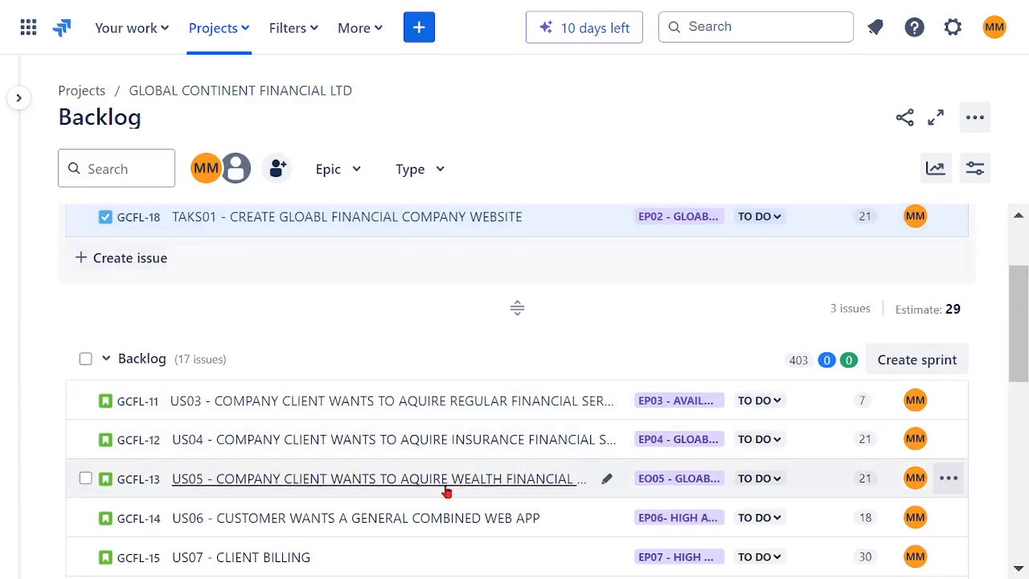
{"action": "scroll", "coordinate": [421, 518], "scroll_direction": "down", "scroll_amount": 2}
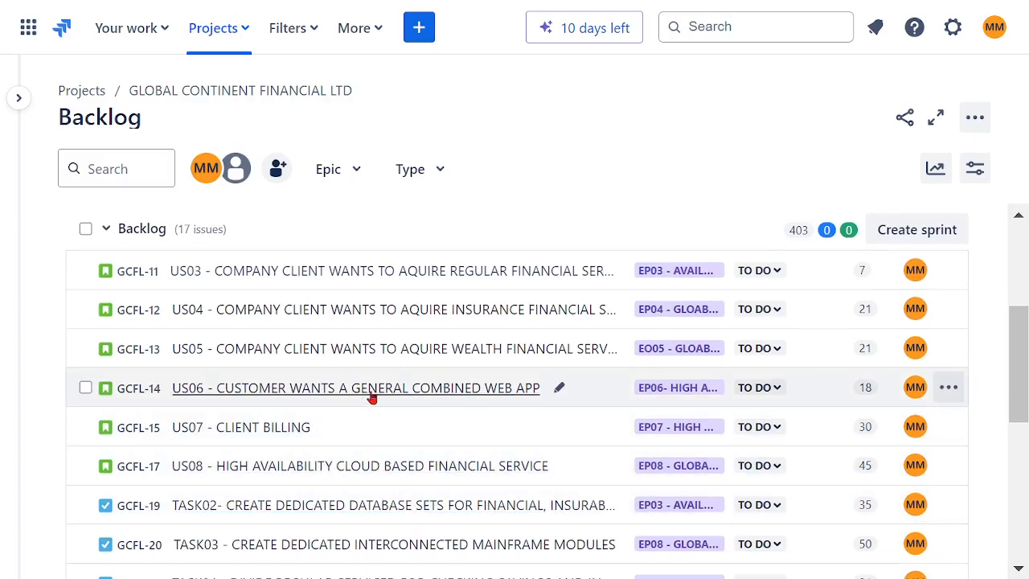
{"action": "mouse_move", "coordinate": [369, 395]}
{"action": "left_mouse_down"}
{"action": "mouse_move", "coordinate": [378, 190]}
{"action": "mouse_move", "coordinate": [363, 315]}
{"action": "mouse_move", "coordinate": [373, 378]}
{"action": "left_mouse_up"}
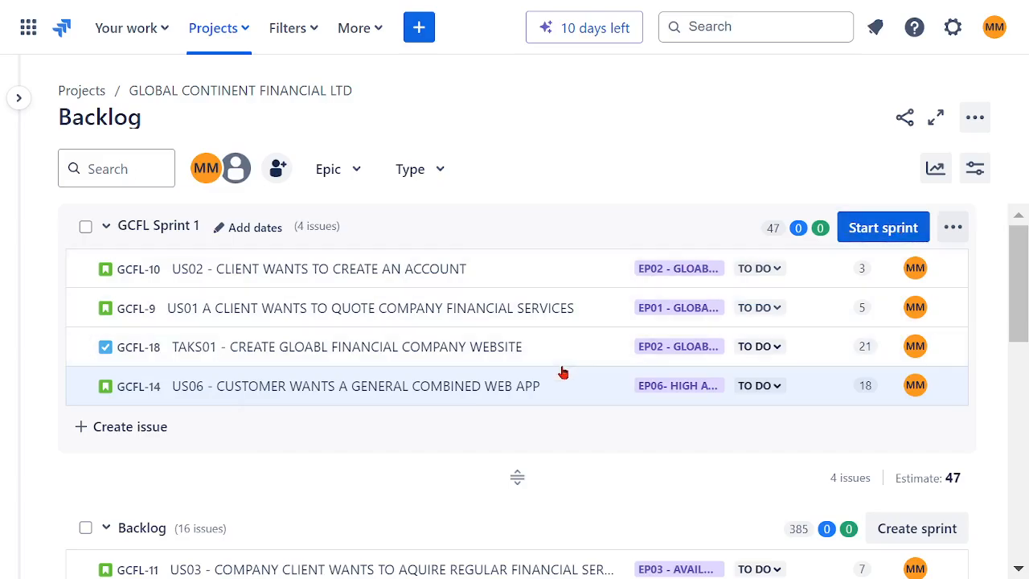
{"action": "scroll", "coordinate": [563, 371], "scroll_direction": "down", "scroll_amount": 5}
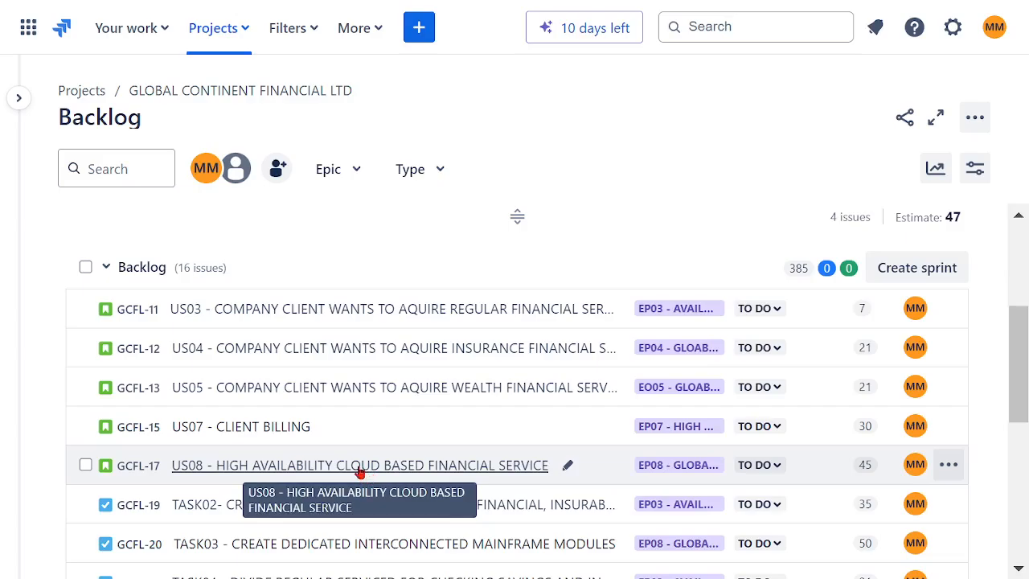
{"action": "left_click_drag", "start_coordinate": [359, 473], "coordinate": [366, 414]}
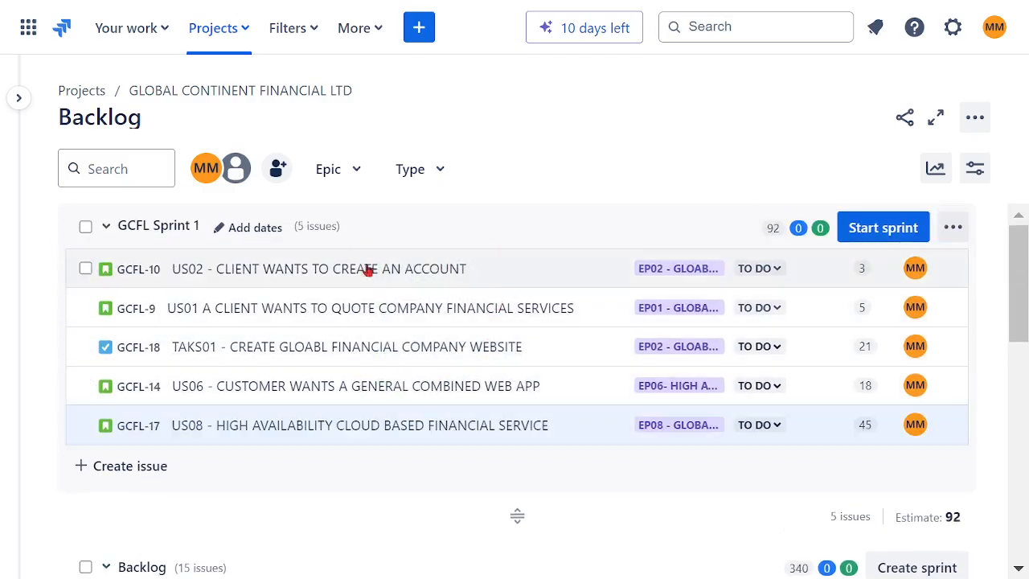
- Try to move TASL08 - AQUIRE CLOUD PROVIDER SERVICES within the backlog list
{"action": "scroll", "coordinate": [453, 385], "scroll_direction": "down", "scroll_amount": 5}
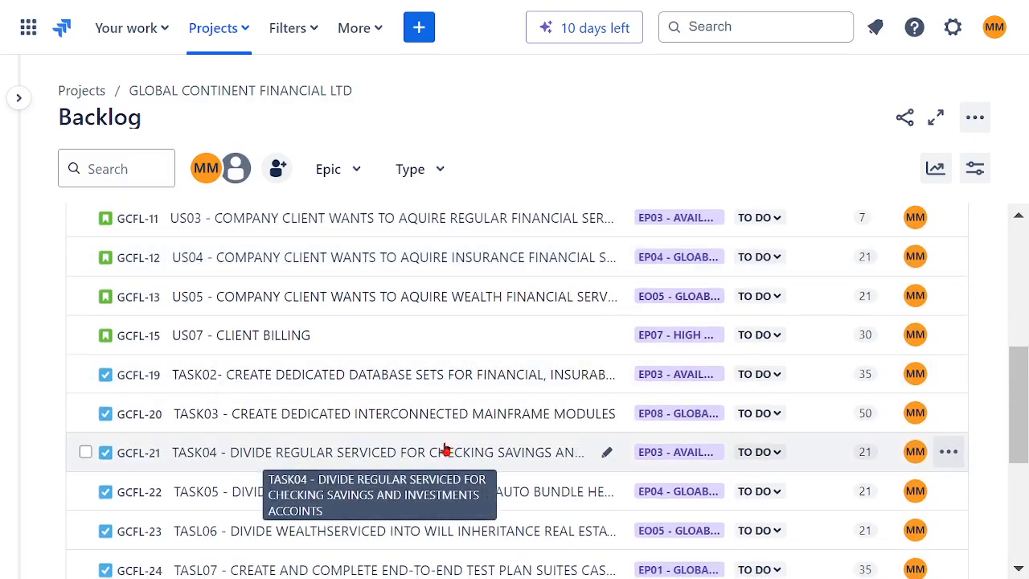
{"action": "scroll", "coordinate": [475, 420], "scroll_direction": "down", "scroll_amount": 2}
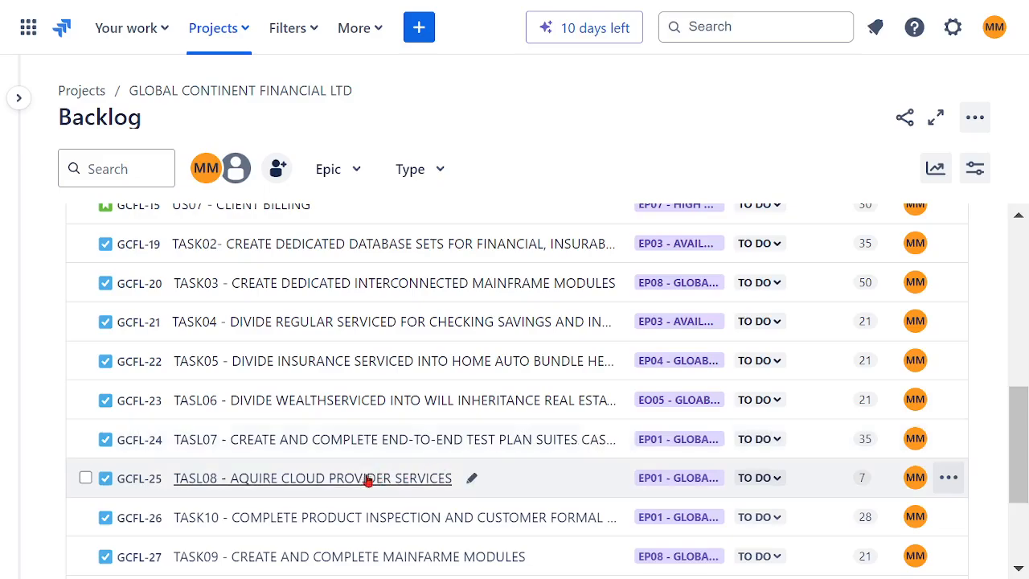
{"action": "left_click_drag", "start_coordinate": [367, 478], "coordinate": [317, 413]}
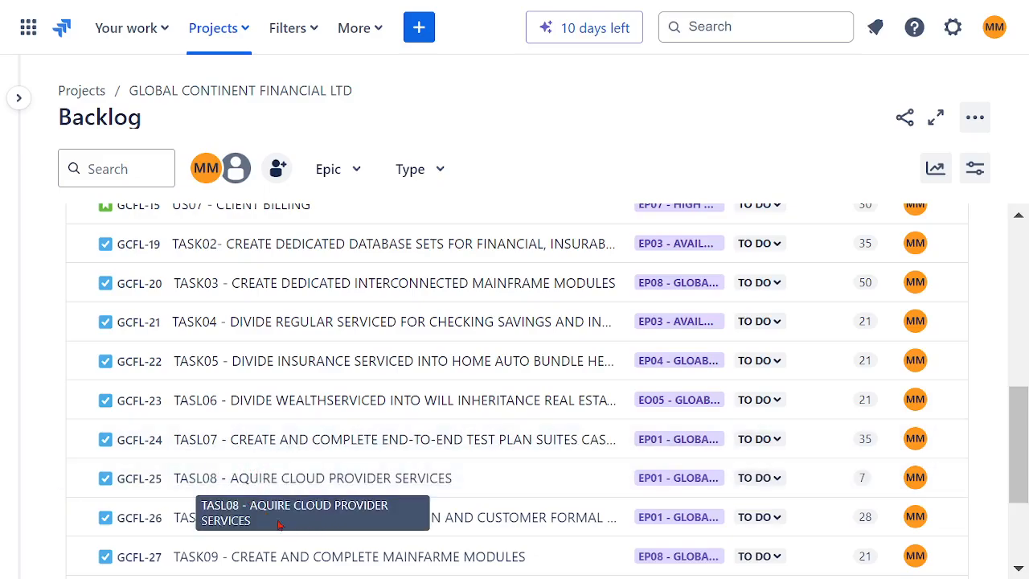
- Move TASK02- CREATE DEDICATED DATABASE SETS FOR FINANCIAL, INSURABCE AND WEALTH PURPUSES into GCFL Sprint 1
{"action": "scroll", "coordinate": [466, 482], "scroll_direction": "down", "scroll_amount": 3}
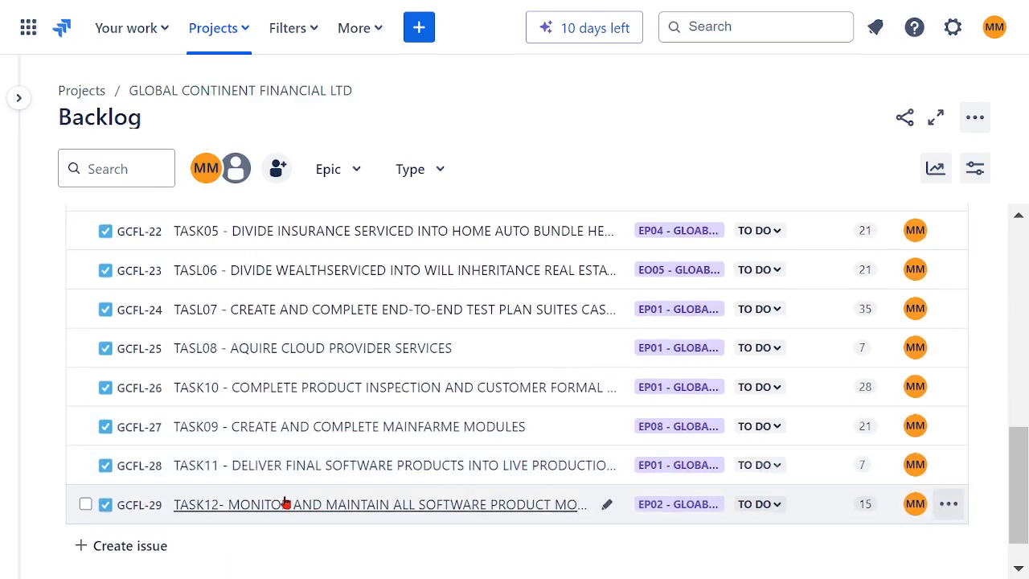
{"action": "scroll", "coordinate": [413, 432], "scroll_direction": "up", "scroll_amount": 10}
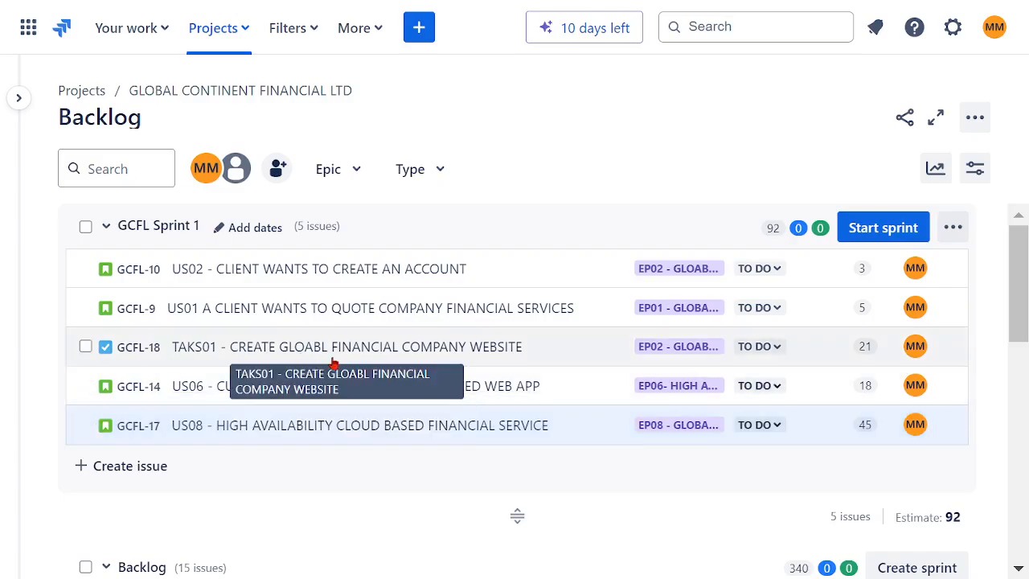
{"action": "scroll", "coordinate": [418, 410], "scroll_direction": "down", "scroll_amount": 3}
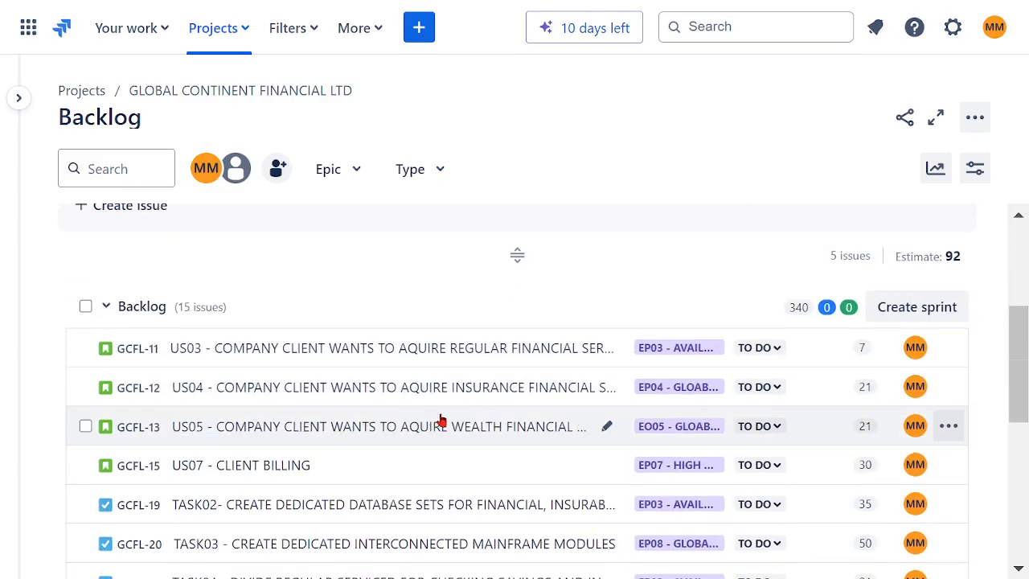
{"action": "scroll", "coordinate": [440, 419], "scroll_direction": "down", "scroll_amount": 2}
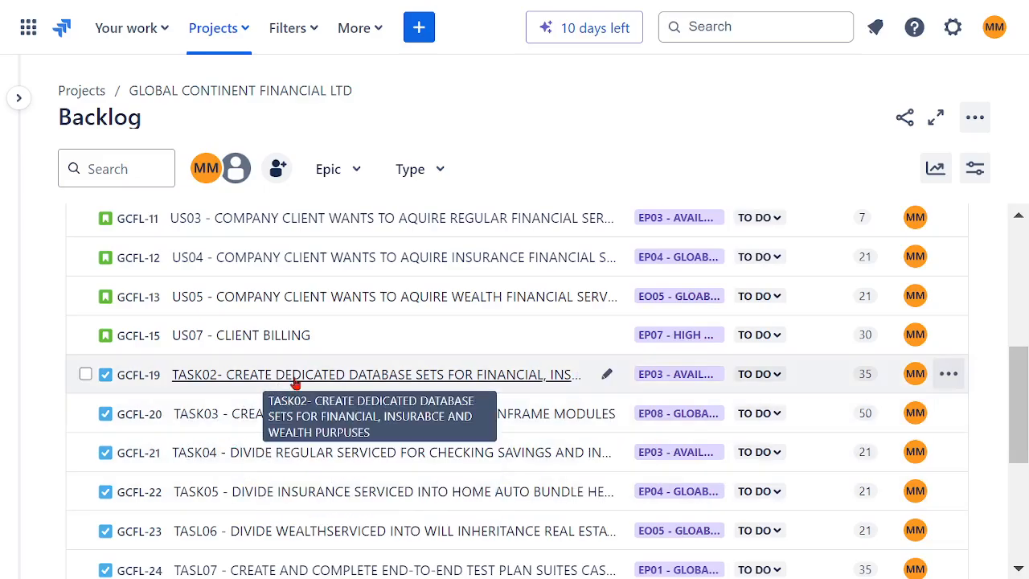
{"action": "left_click_drag", "start_coordinate": [295, 383], "coordinate": [300, 466]}
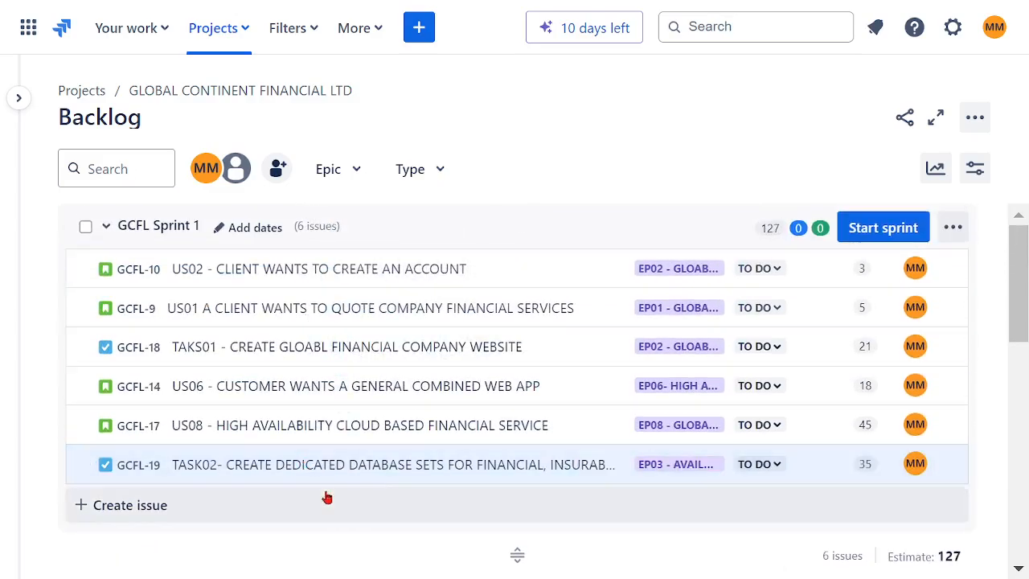
- Open Start Sprint for GCFL Sprint 1 and set its duration to 1 week
{"action": "scroll", "coordinate": [452, 426], "scroll_direction": "down", "scroll_amount": 3}
{"action": "scroll", "coordinate": [454, 422], "scroll_direction": "down", "scroll_amount": 3}
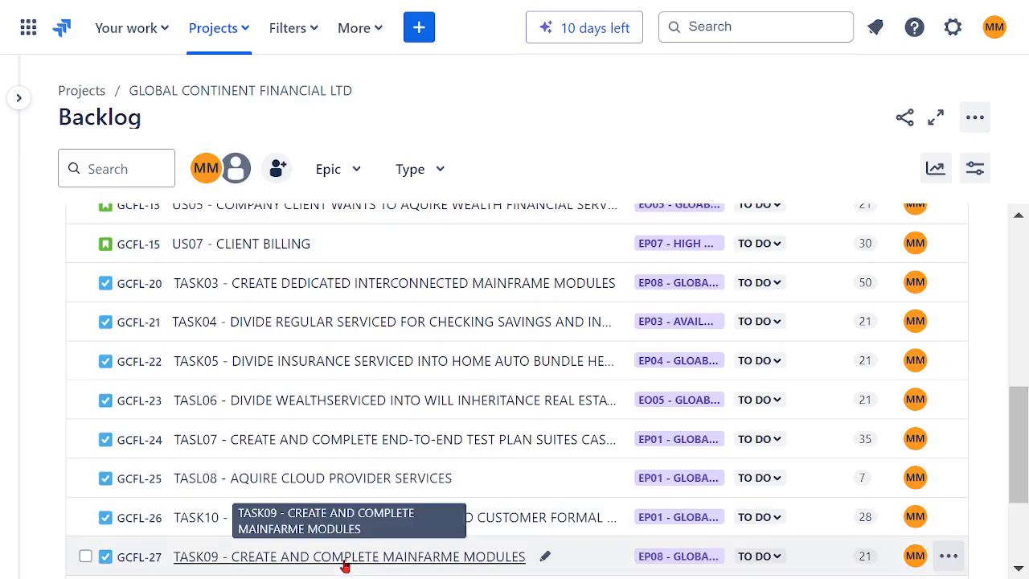
{"action": "scroll", "coordinate": [474, 479], "scroll_direction": "down", "scroll_amount": 3}
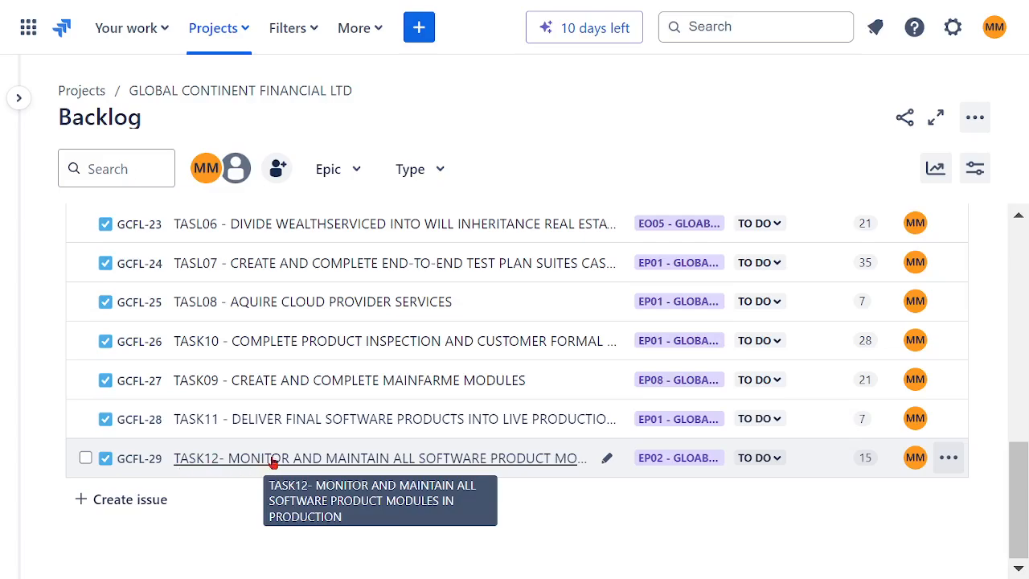
{"action": "scroll", "coordinate": [438, 406], "scroll_direction": "up", "scroll_amount": 3}
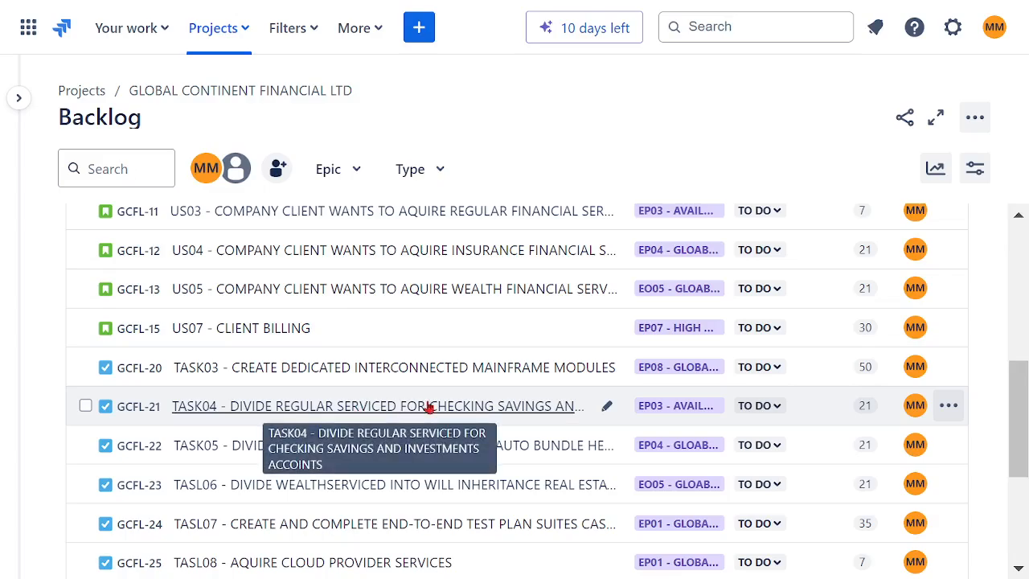
{"action": "scroll", "coordinate": [429, 408], "scroll_direction": "up", "scroll_amount": 5}
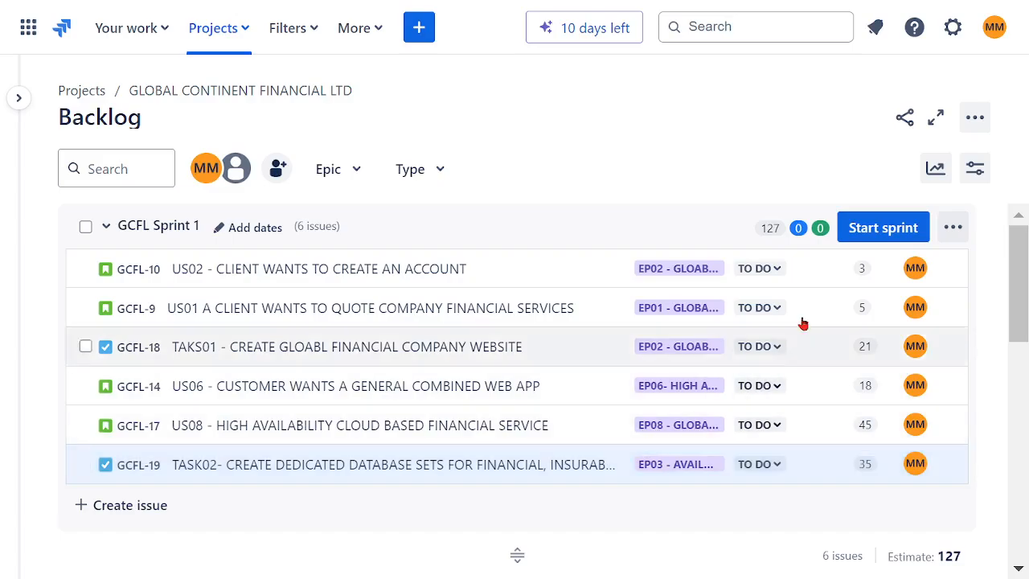
{"action": "left_click", "coordinate": [887, 227]}
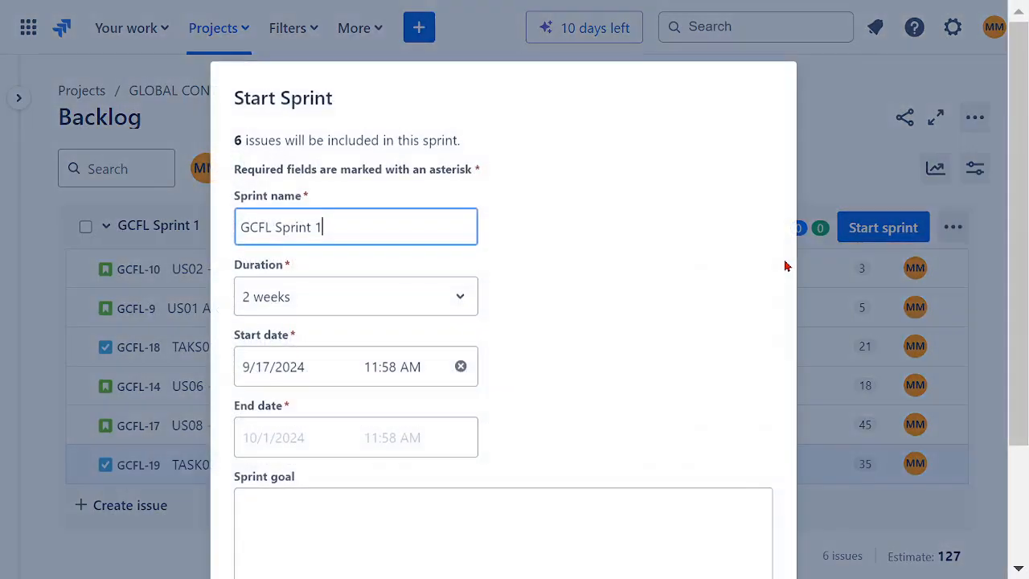
{"action": "left_click", "coordinate": [460, 303]}
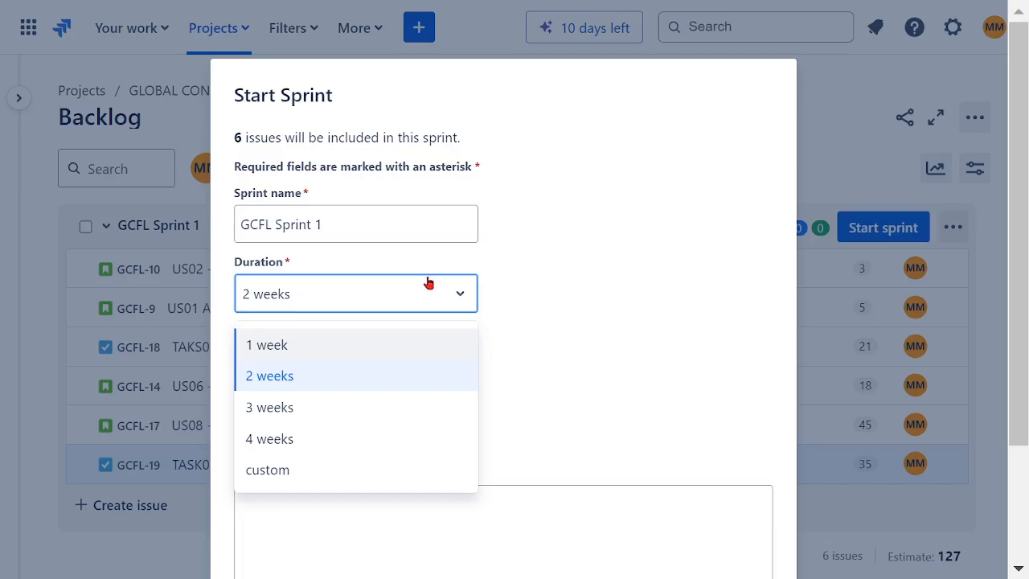
{"action": "left_click", "coordinate": [284, 348]}
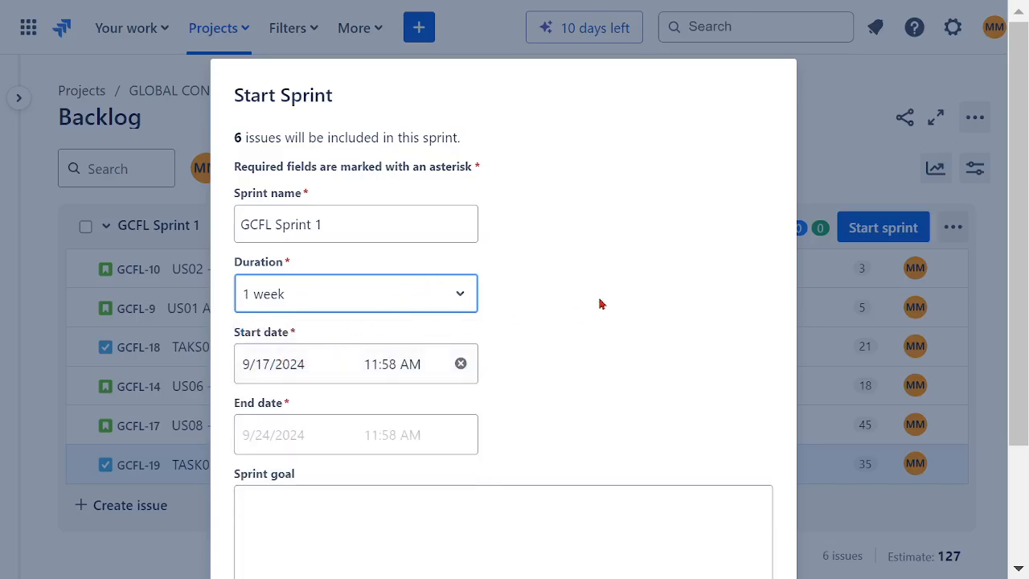
- Enter the sprint goal COMPLETE FIRST STEPS and start the sprint
{"action": "scroll", "coordinate": [599, 303], "scroll_direction": "down", "scroll_amount": 2}
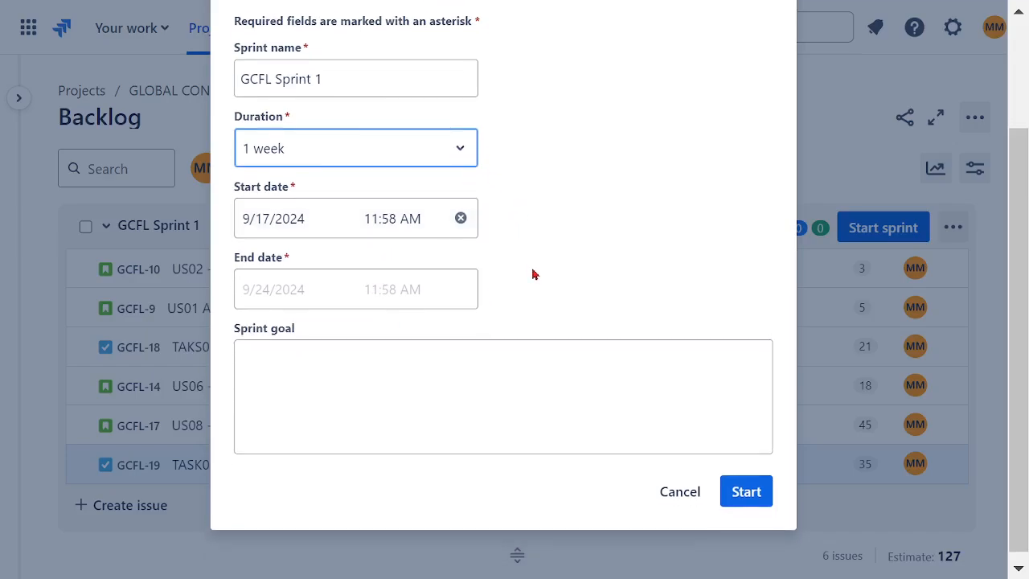
{"action": "scroll", "coordinate": [497, 321], "scroll_direction": "down", "scroll_amount": 1}
{"action": "left_click", "coordinate": [423, 353]}
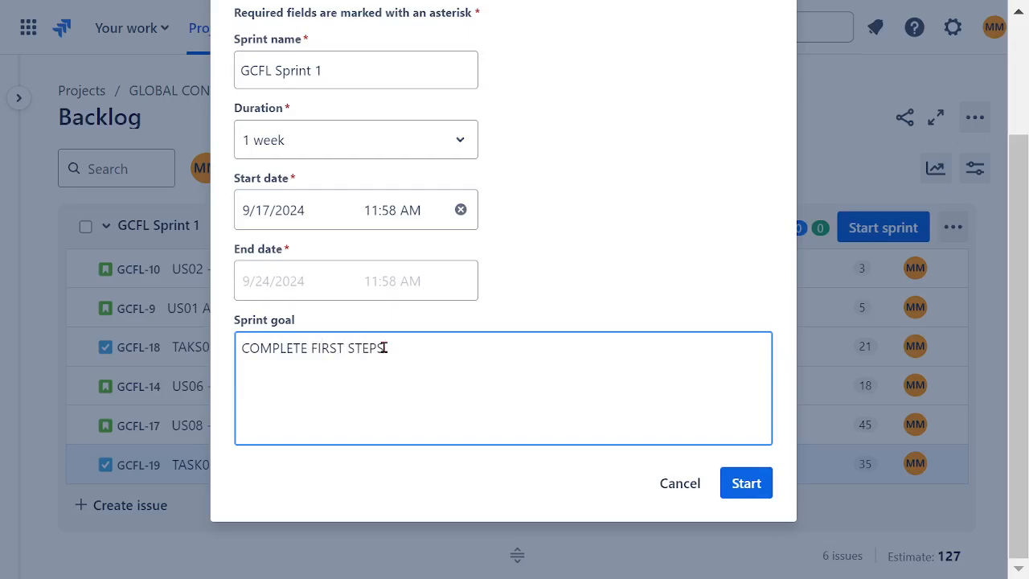
{"action": "left_click", "coordinate": [753, 483]}
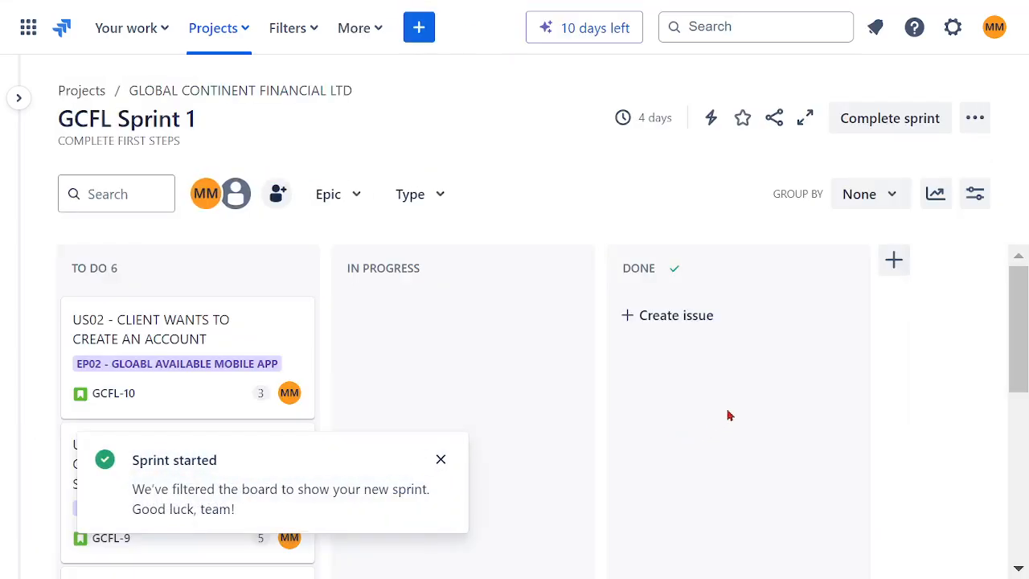
- Move the US02, TAKS01, US08 and TASK02 cards from To Do to In Progress on the sprint board
{"action": "left_click", "coordinate": [440, 459]}
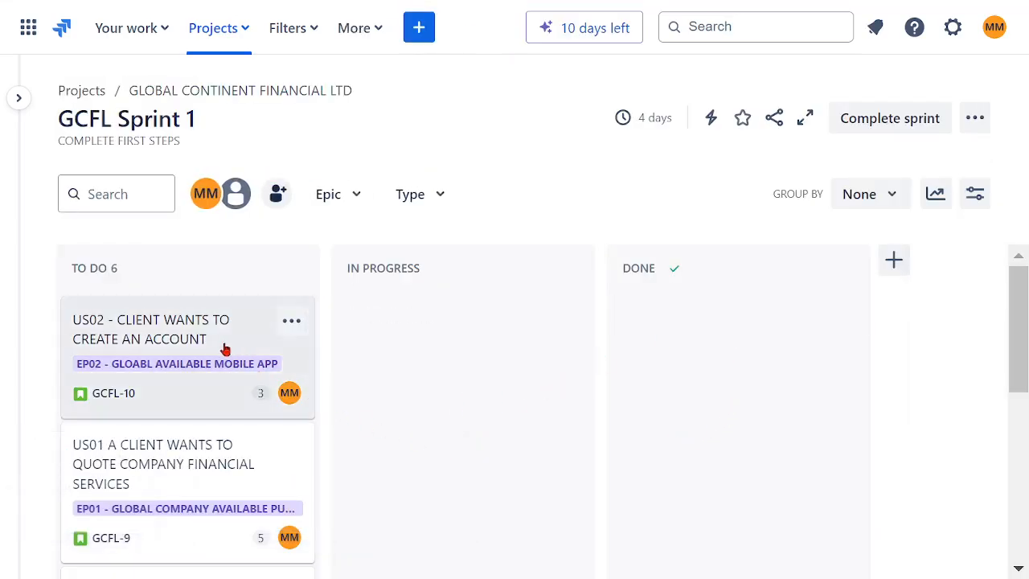
{"action": "scroll", "coordinate": [209, 393], "scroll_direction": "down", "scroll_amount": 3}
{"action": "scroll", "coordinate": [201, 414], "scroll_direction": "down", "scroll_amount": 2}
{"action": "scroll", "coordinate": [211, 399], "scroll_direction": "up", "scroll_amount": 5}
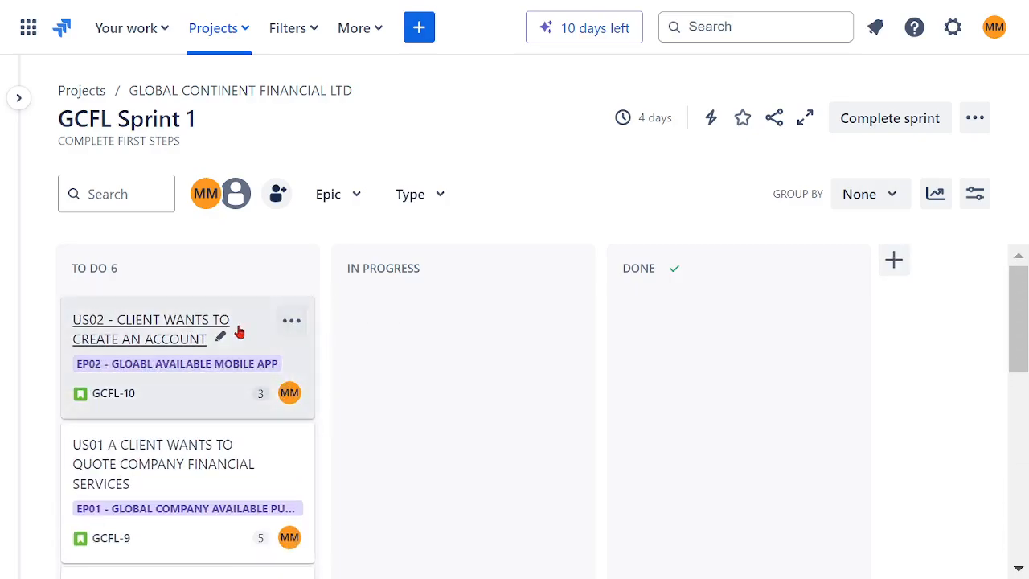
{"action": "left_click_drag", "start_coordinate": [165, 337], "coordinate": [373, 448]}
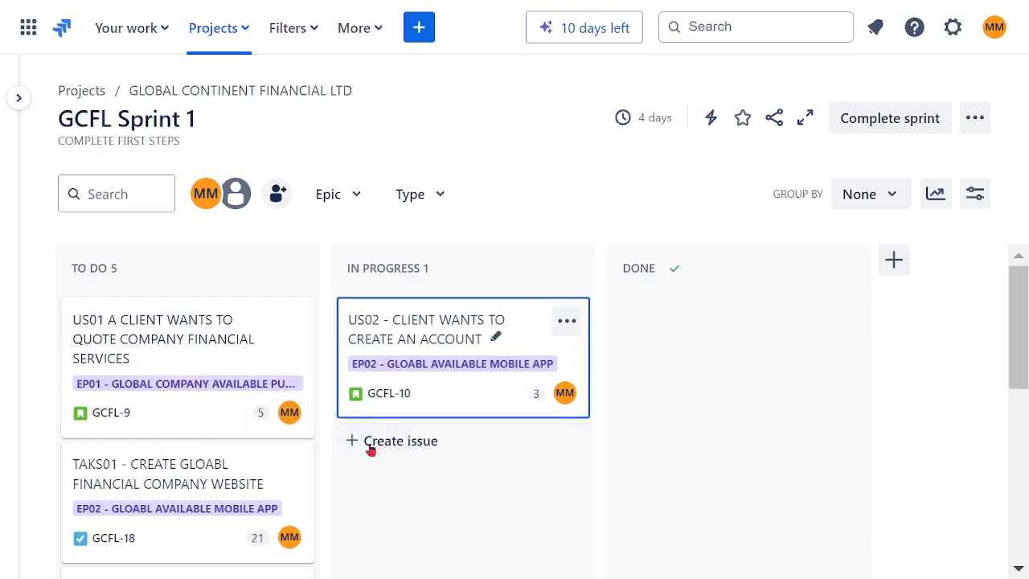
{"action": "scroll", "coordinate": [239, 374], "scroll_direction": "down", "scroll_amount": 2}
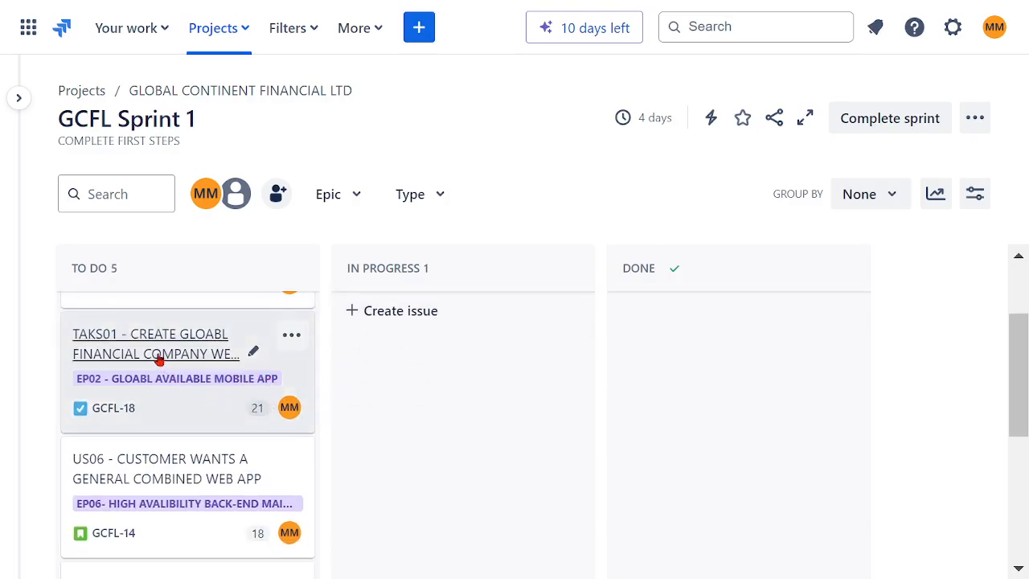
{"action": "left_click_drag", "start_coordinate": [154, 356], "coordinate": [418, 381]}
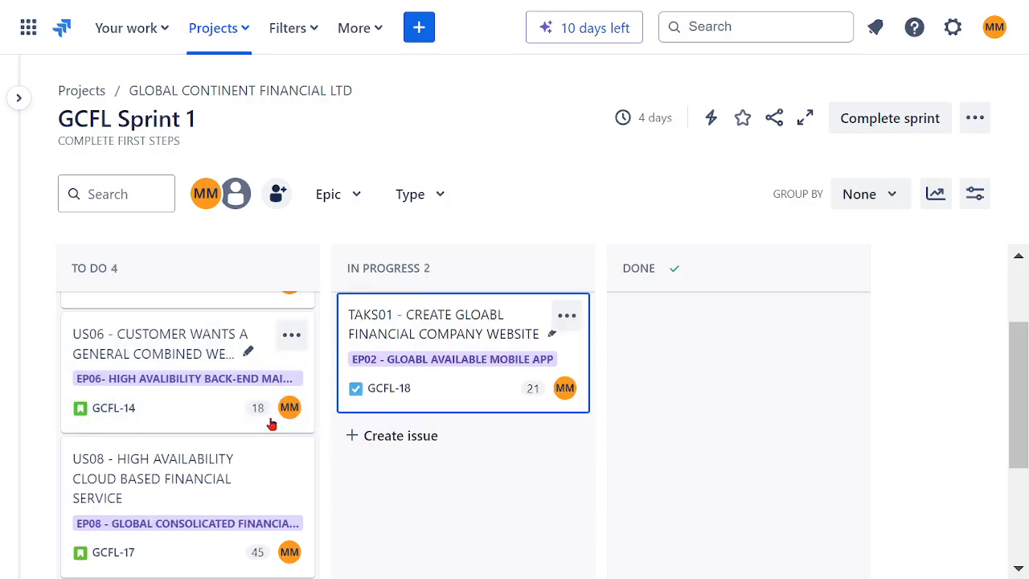
{"action": "scroll", "coordinate": [242, 372], "scroll_direction": "down", "scroll_amount": 2}
{"action": "left_click_drag", "start_coordinate": [176, 323], "coordinate": [426, 385]}
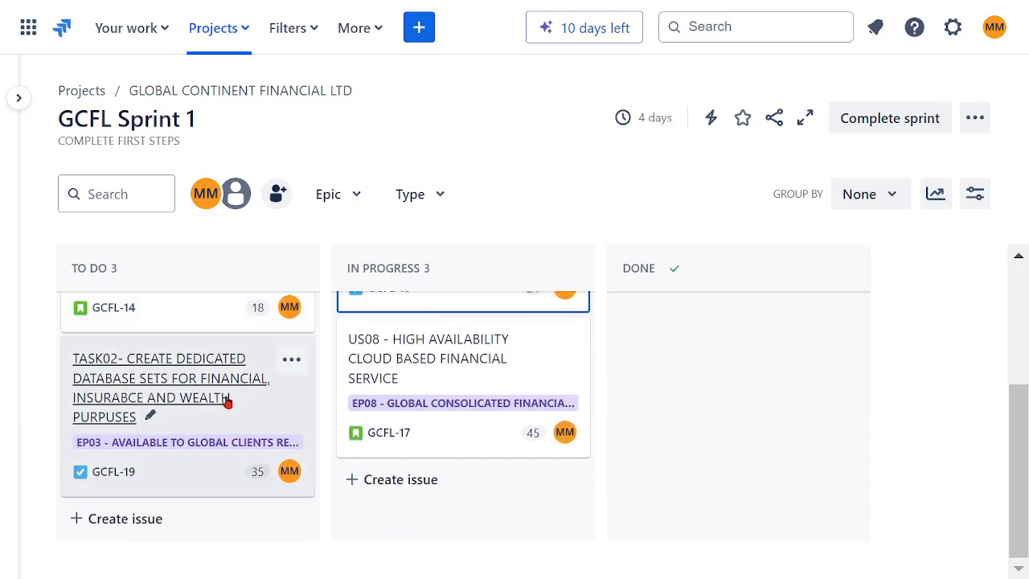
{"action": "left_click_drag", "start_coordinate": [271, 427], "coordinate": [462, 483]}
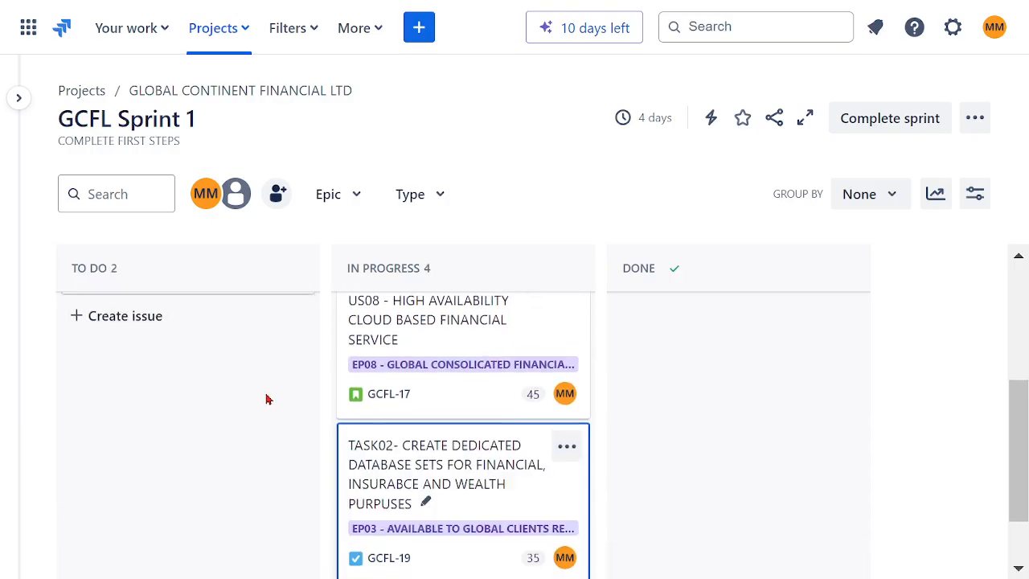
- Move the US02, US06 and US01 cards to Done on the sprint board
{"action": "scroll", "coordinate": [266, 398], "scroll_direction": "up", "scroll_amount": 3}
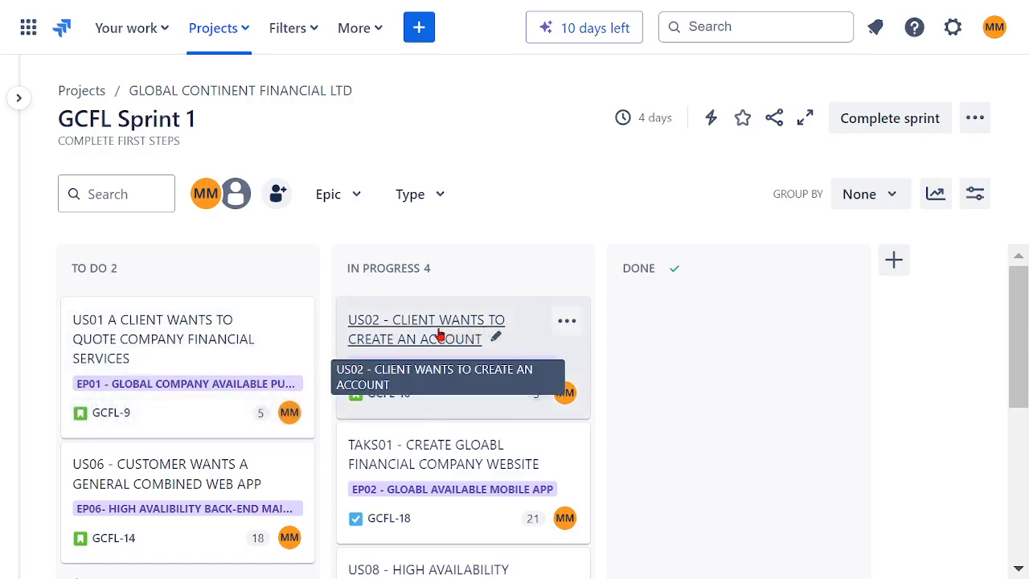
{"action": "left_click_drag", "start_coordinate": [440, 335], "coordinate": [659, 329]}
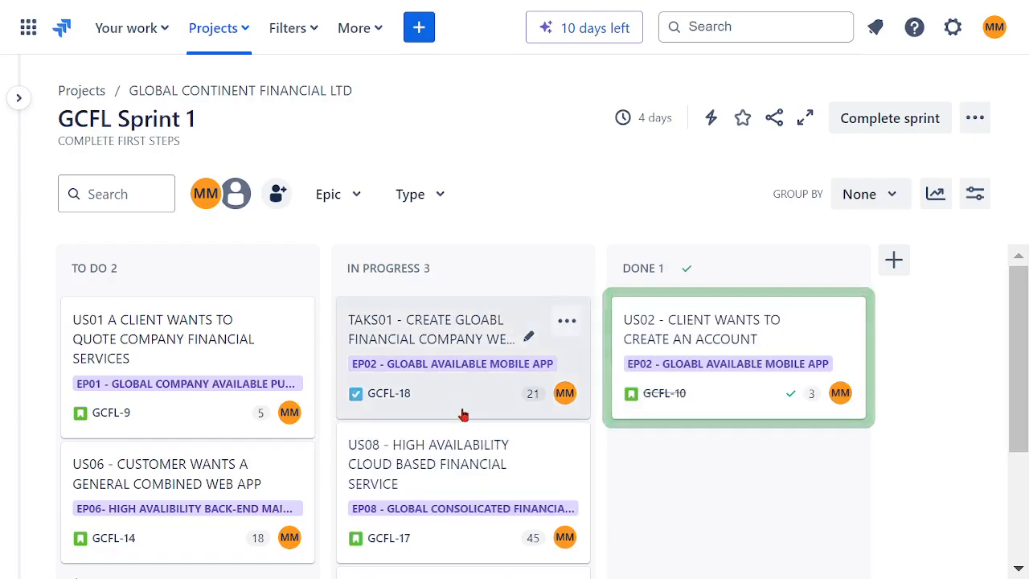
{"action": "scroll", "coordinate": [501, 372], "scroll_direction": "down", "scroll_amount": 2}
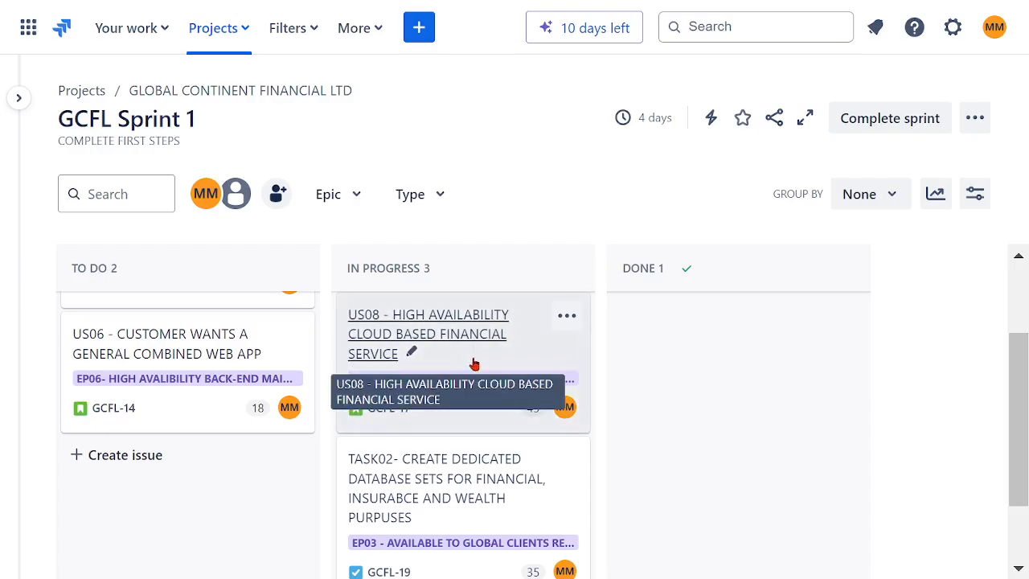
{"action": "scroll", "coordinate": [474, 367], "scroll_direction": "down", "scroll_amount": 2}
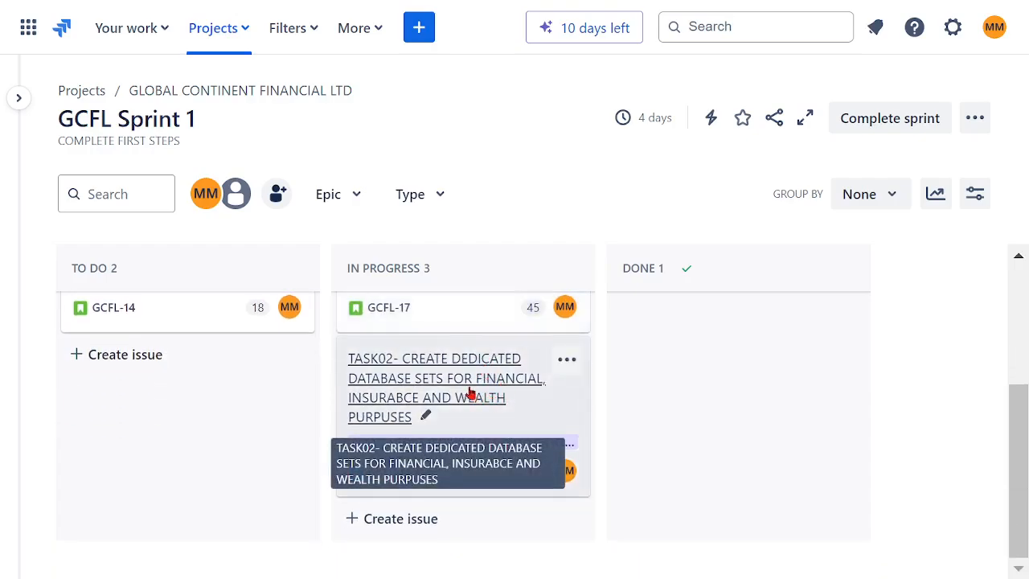
{"action": "scroll", "coordinate": [453, 388], "scroll_direction": "up", "scroll_amount": 2}
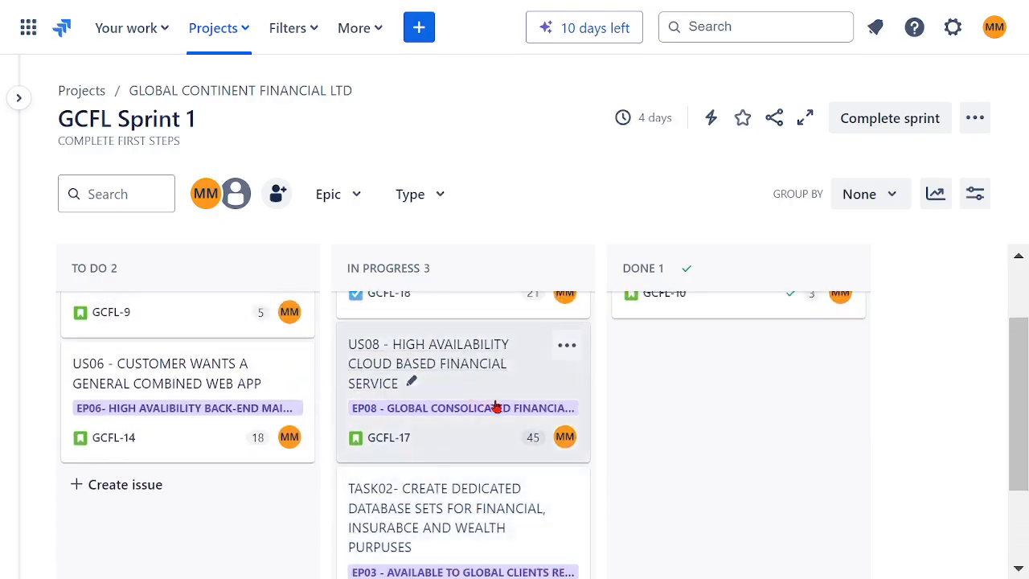
{"action": "left_click_drag", "start_coordinate": [189, 381], "coordinate": [683, 354]}
{"action": "scroll", "coordinate": [477, 389], "scroll_direction": "up", "scroll_amount": 2}
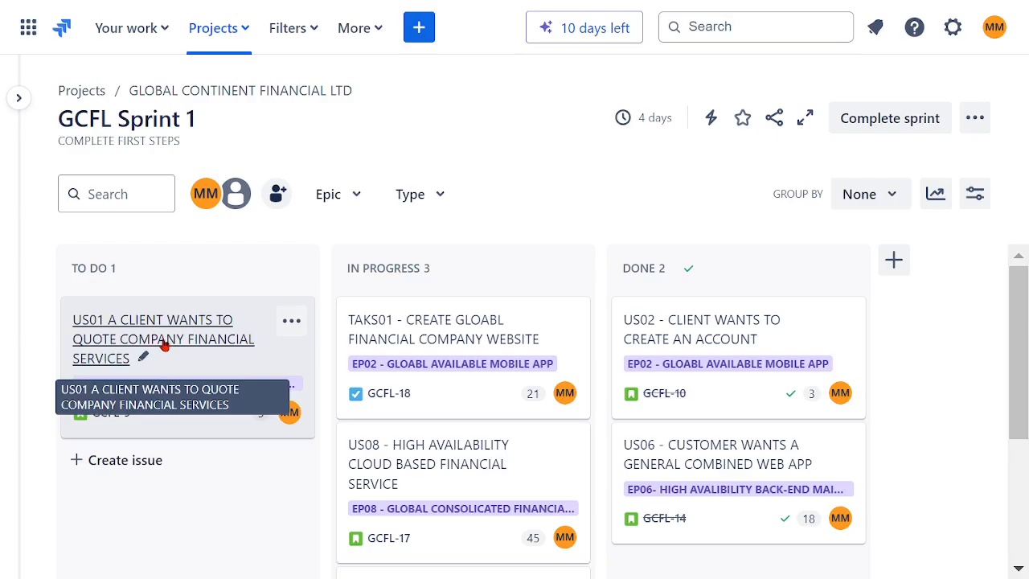
{"action": "left_click_drag", "start_coordinate": [164, 344], "coordinate": [609, 493]}
- Start creating a new issue in the project and set its issue type to Bug
{"action": "scroll", "coordinate": [579, 385], "scroll_direction": "up", "scroll_amount": 2}
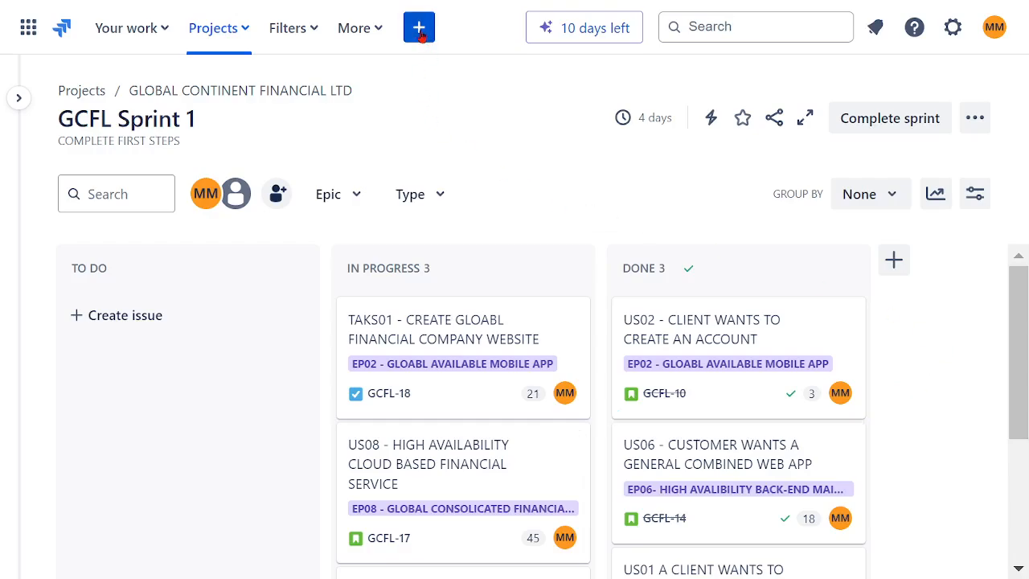
{"action": "key", "text": "c"}
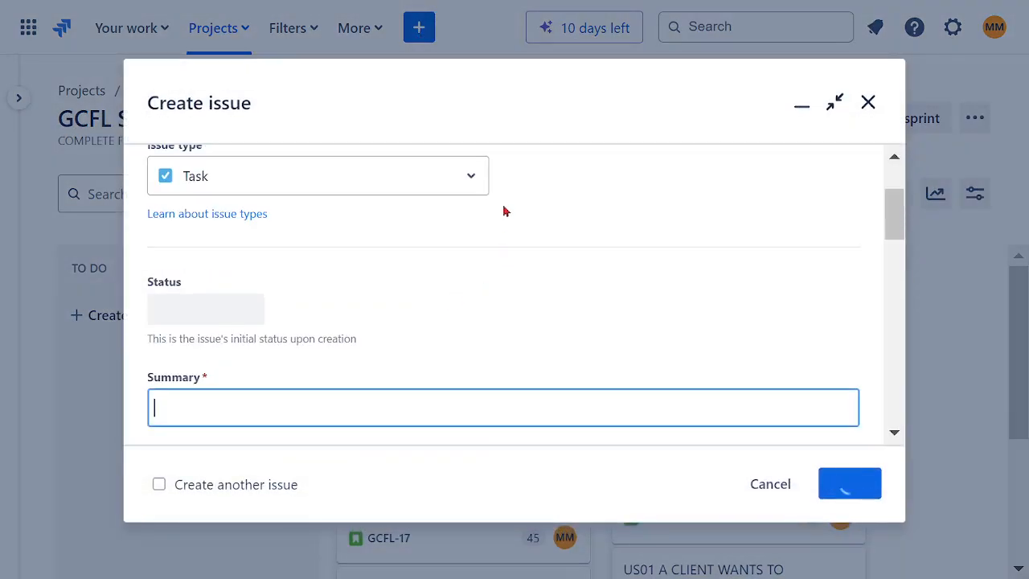
{"action": "left_click", "coordinate": [473, 185]}
{"action": "left_click", "coordinate": [310, 259]}
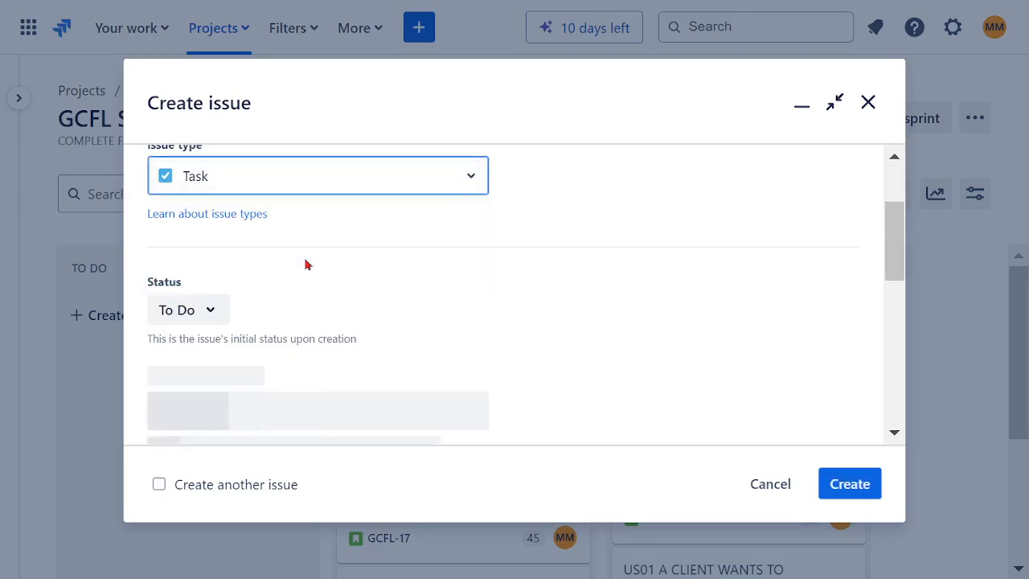
{"action": "scroll", "coordinate": [595, 278], "scroll_direction": "down", "scroll_amount": 3}
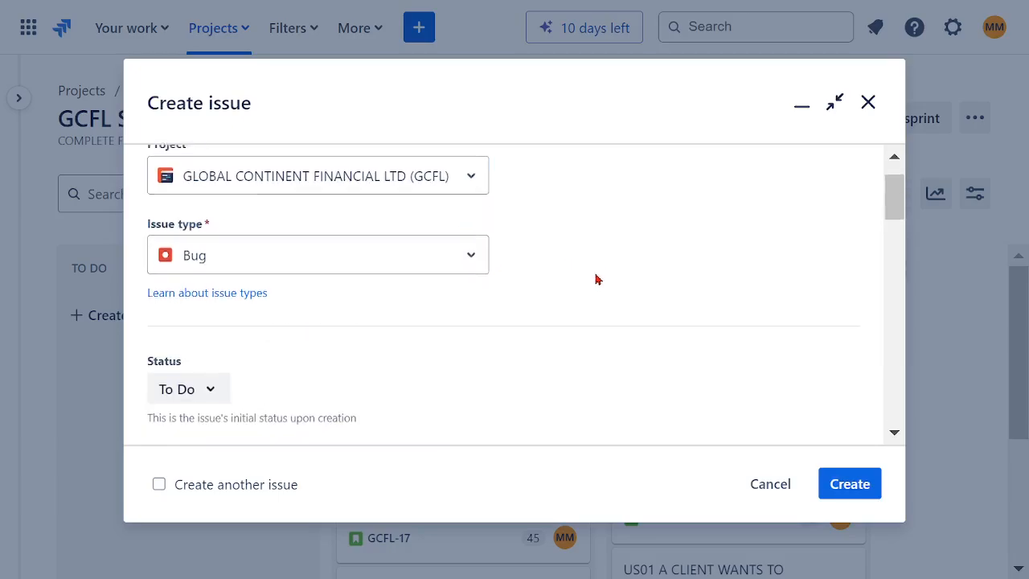
{"action": "left_click", "coordinate": [211, 271]}
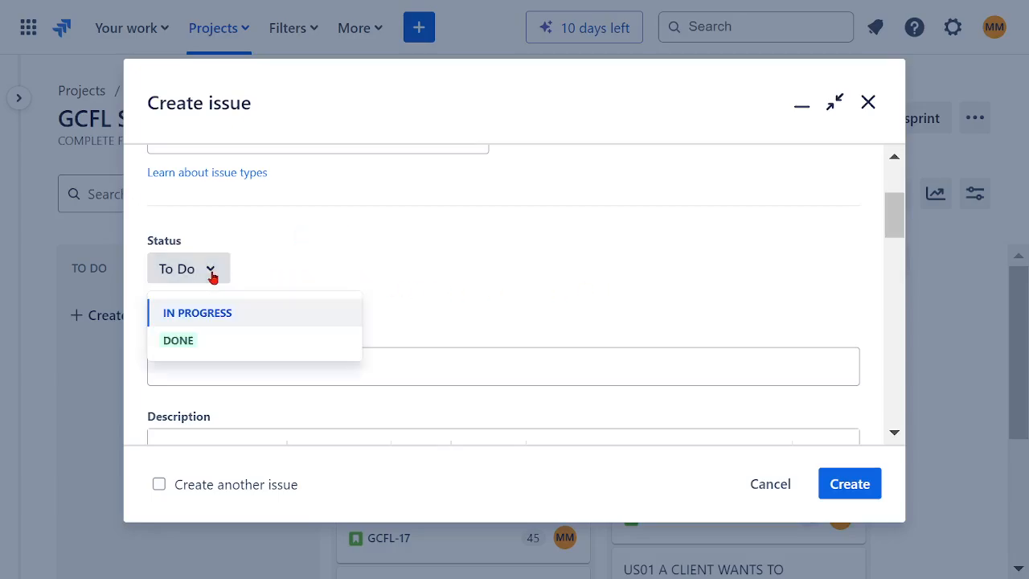
{"action": "left_click", "coordinate": [363, 264]}
- Go through the new Bug issue's fields, set its sprint to GCFL Sprint 1, then cancel and discard the issue
{"action": "scroll", "coordinate": [447, 266], "scroll_direction": "down", "scroll_amount": 3}
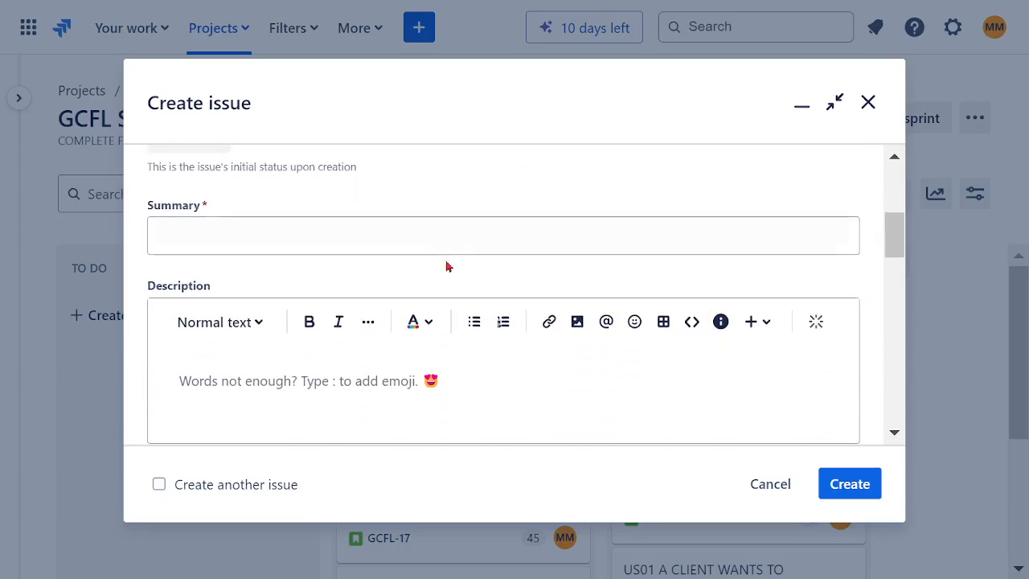
{"action": "left_click", "coordinate": [318, 233]}
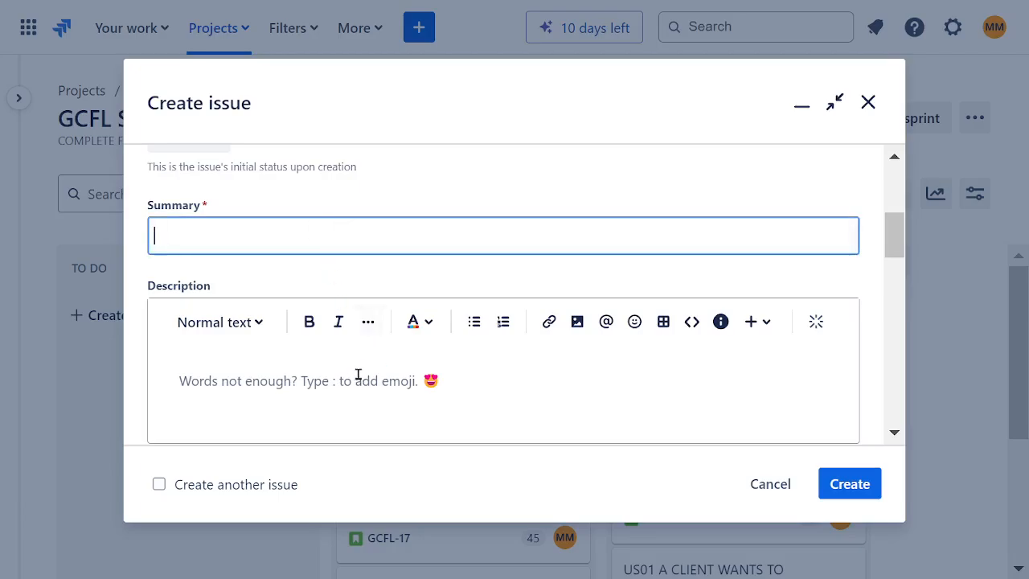
{"action": "left_click", "coordinate": [201, 383]}
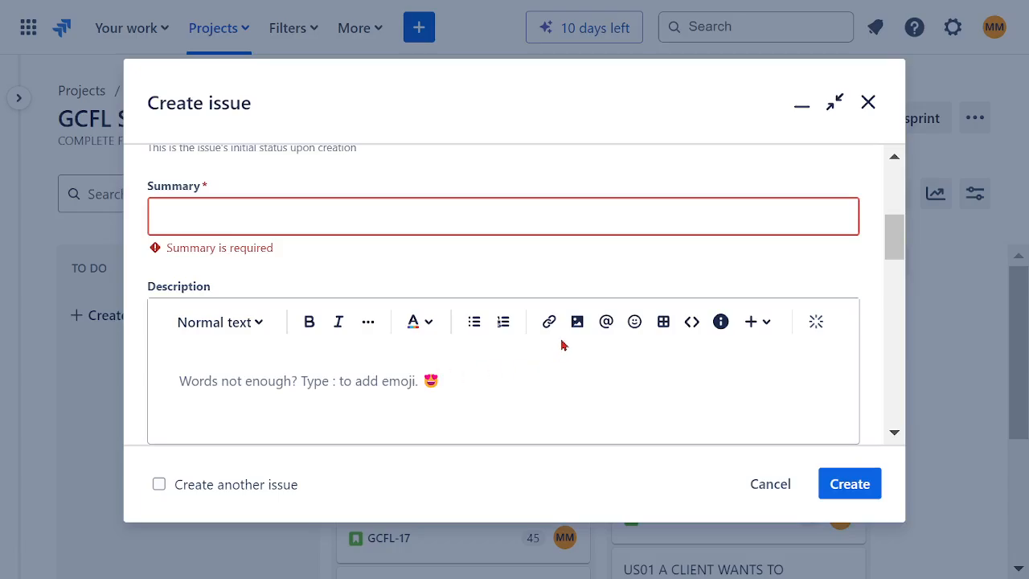
{"action": "scroll", "coordinate": [563, 345], "scroll_direction": "down", "scroll_amount": 3}
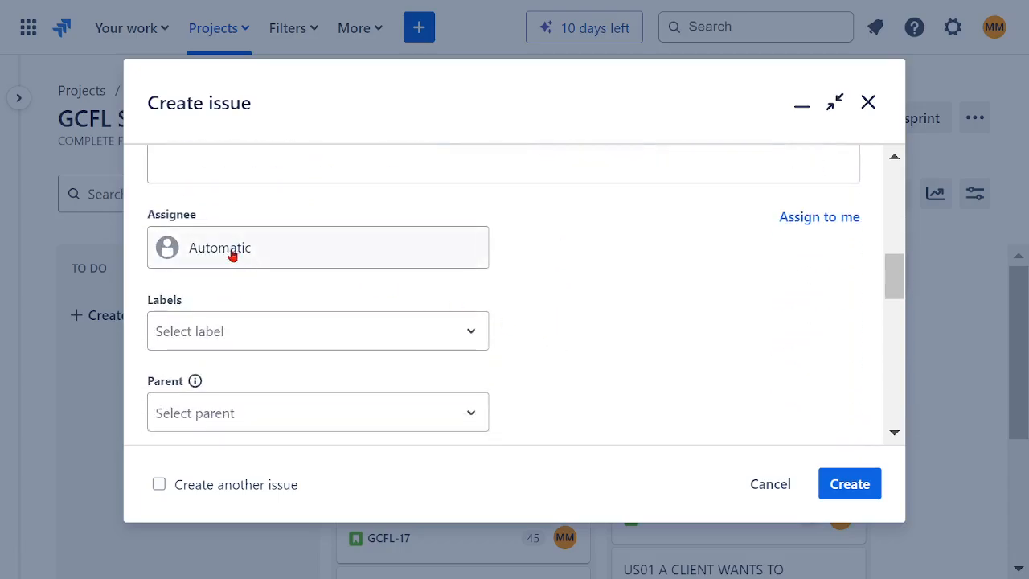
{"action": "left_click", "coordinate": [233, 254]}
{"action": "left_click", "coordinate": [611, 340]}
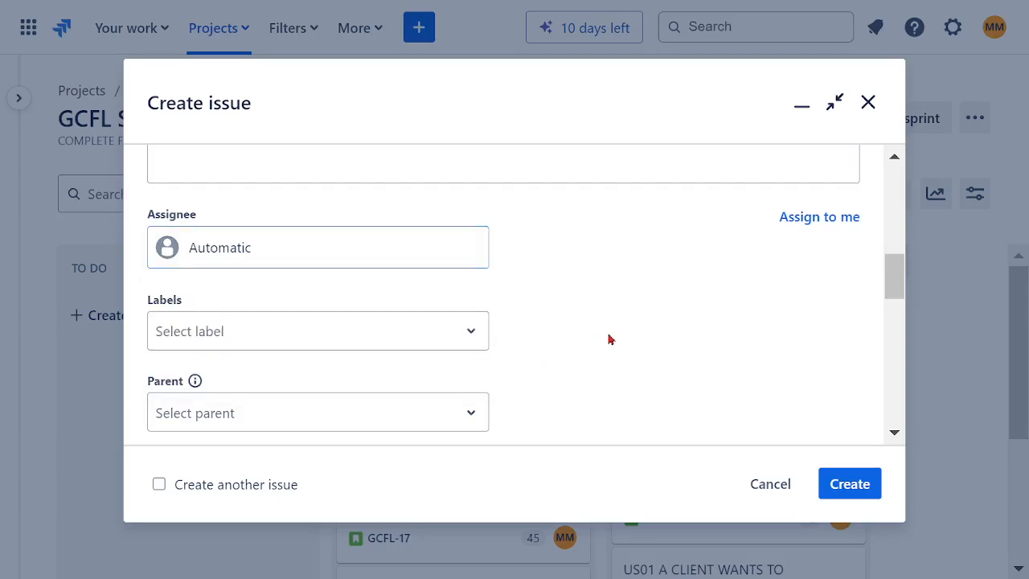
{"action": "scroll", "coordinate": [599, 311], "scroll_direction": "down", "scroll_amount": 2}
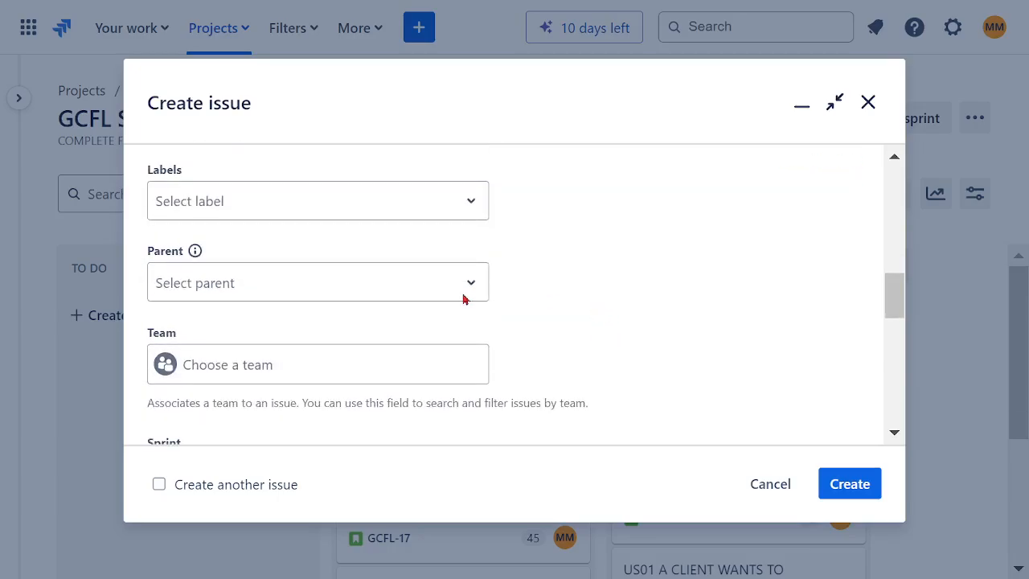
{"action": "left_click", "coordinate": [280, 299]}
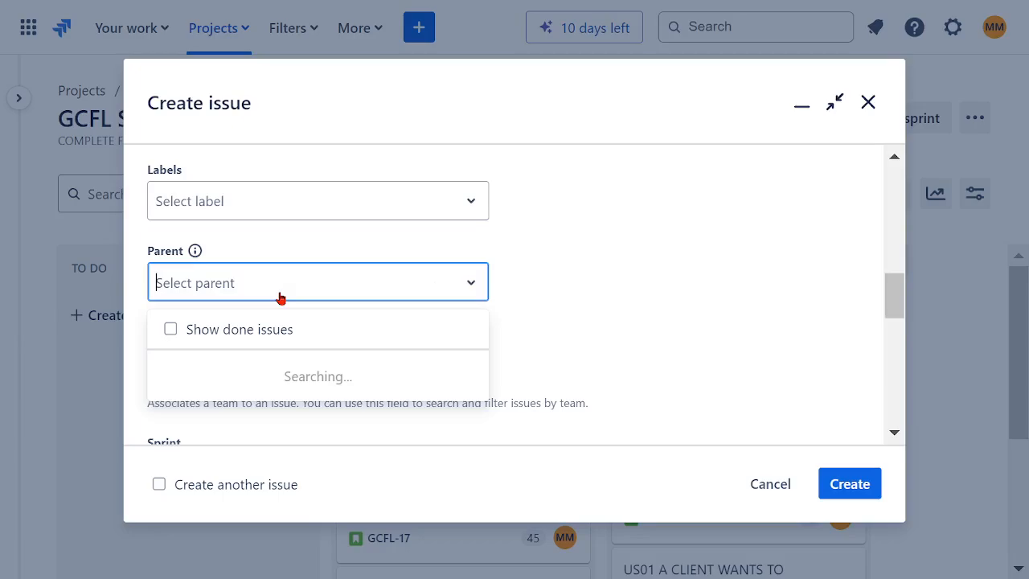
{"action": "left_click", "coordinate": [561, 343]}
{"action": "scroll", "coordinate": [581, 316], "scroll_direction": "down", "scroll_amount": 2}
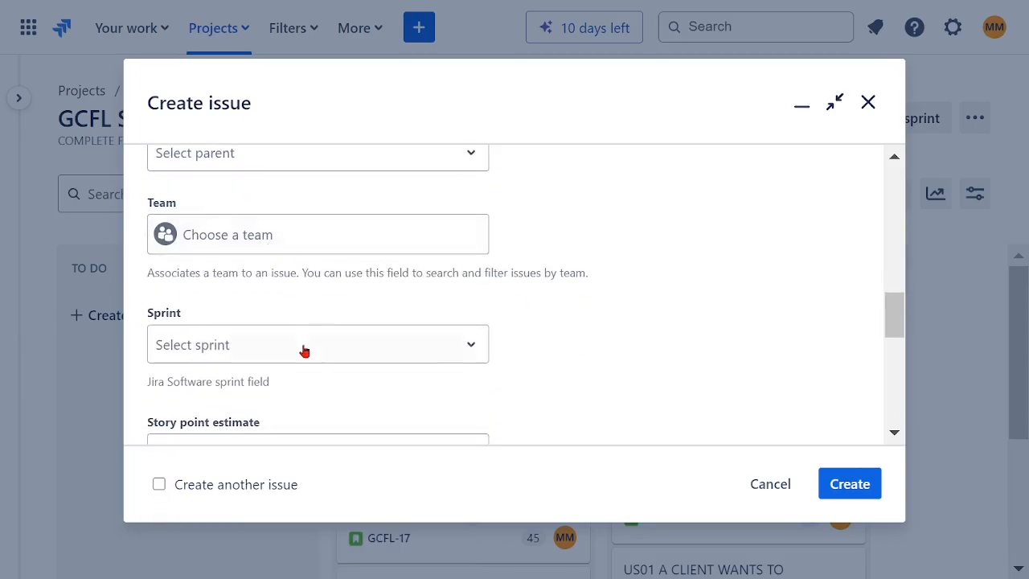
{"action": "scroll", "coordinate": [578, 326], "scroll_direction": "down", "scroll_amount": 2}
{"action": "left_click", "coordinate": [318, 227]}
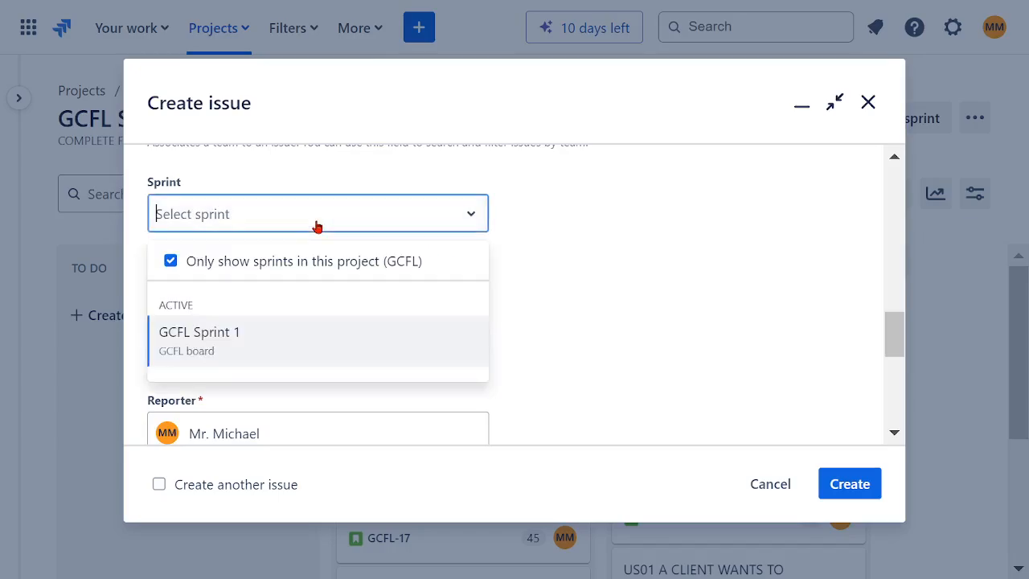
{"action": "left_click", "coordinate": [221, 350]}
{"action": "scroll", "coordinate": [580, 260], "scroll_direction": "down", "scroll_amount": 2}
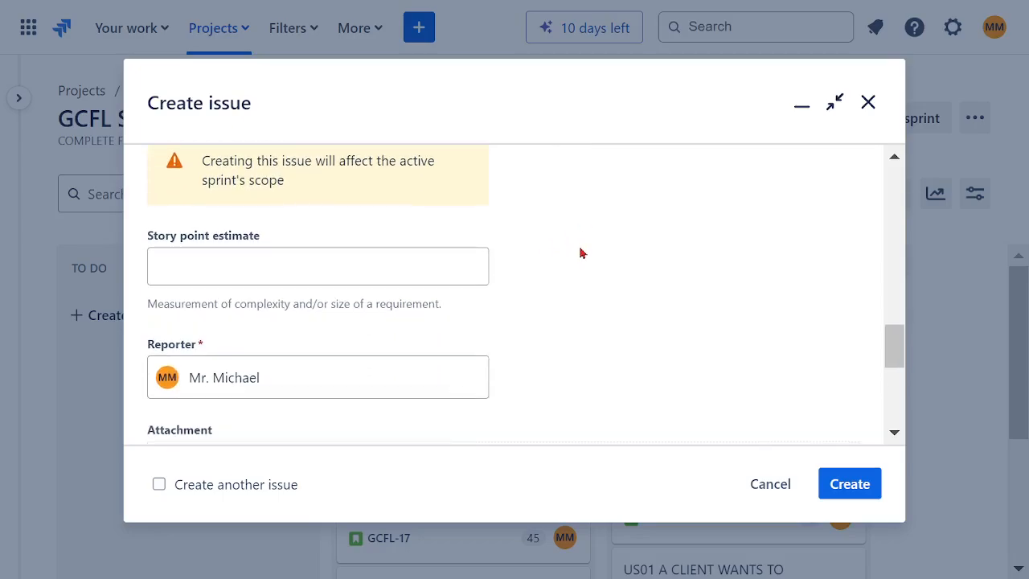
{"action": "scroll", "coordinate": [579, 354], "scroll_direction": "up", "scroll_amount": 12}
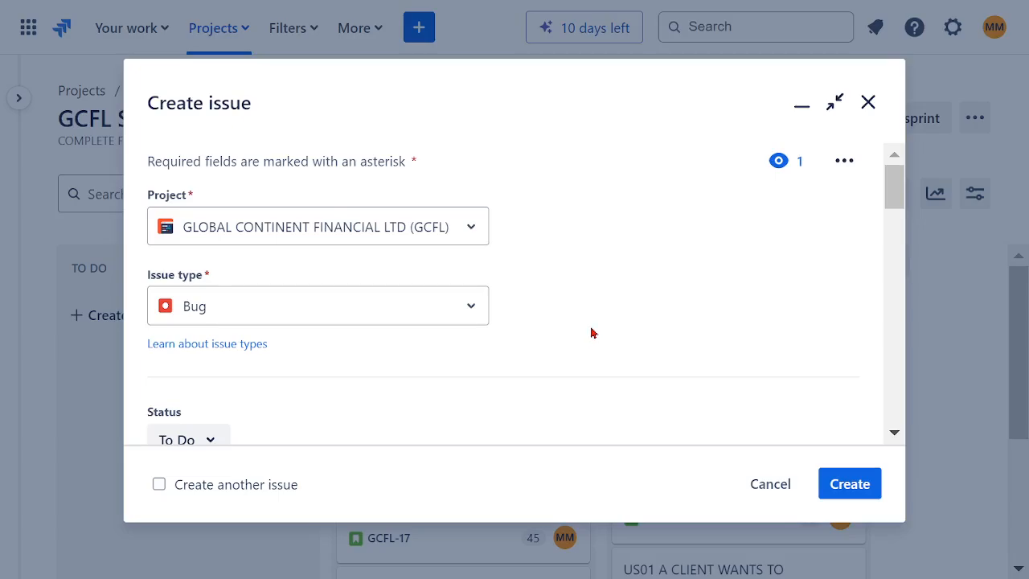
{"action": "left_click", "coordinate": [770, 487]}
{"action": "left_click", "coordinate": [631, 217]}
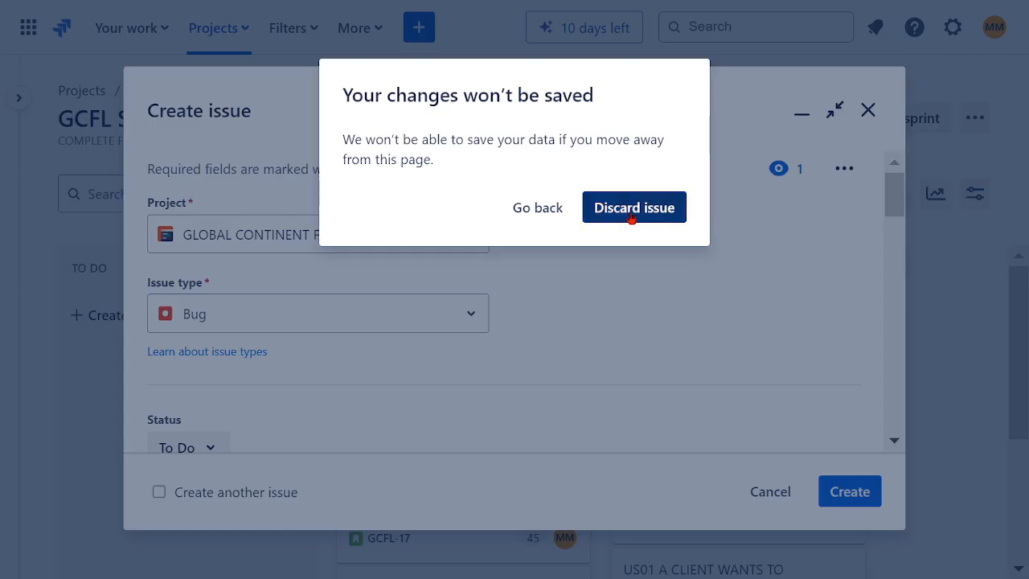
- Move the TASK02, TAKS01 and US08 cards from In Progress to Done on the sprint board
{"action": "scroll", "coordinate": [880, 344], "scroll_direction": "down", "scroll_amount": 1}
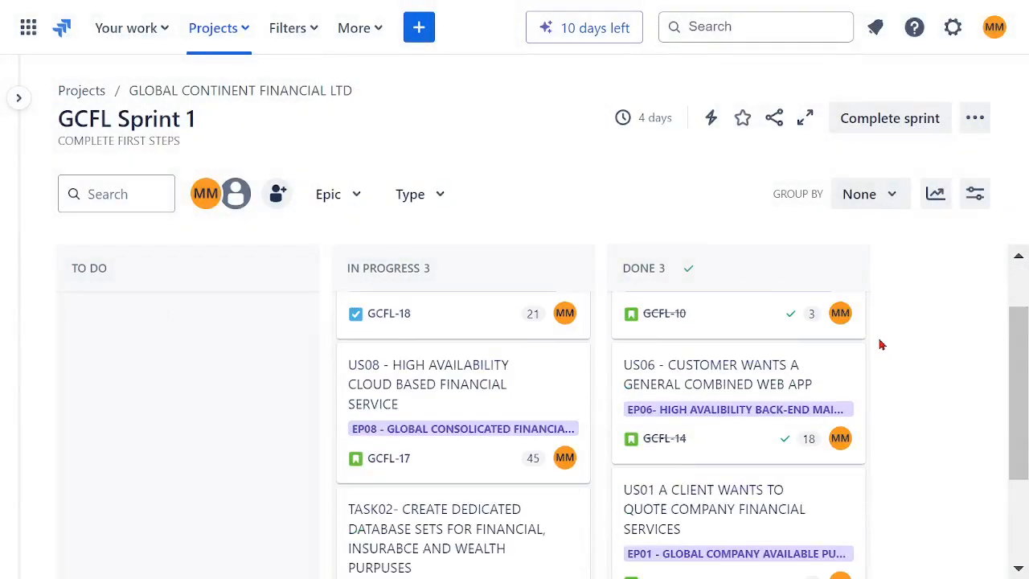
{"action": "scroll", "coordinate": [880, 344], "scroll_direction": "down", "scroll_amount": 2}
{"action": "left_click_drag", "start_coordinate": [467, 372], "coordinate": [603, 436]}
{"action": "scroll", "coordinate": [532, 384], "scroll_direction": "up", "scroll_amount": 3}
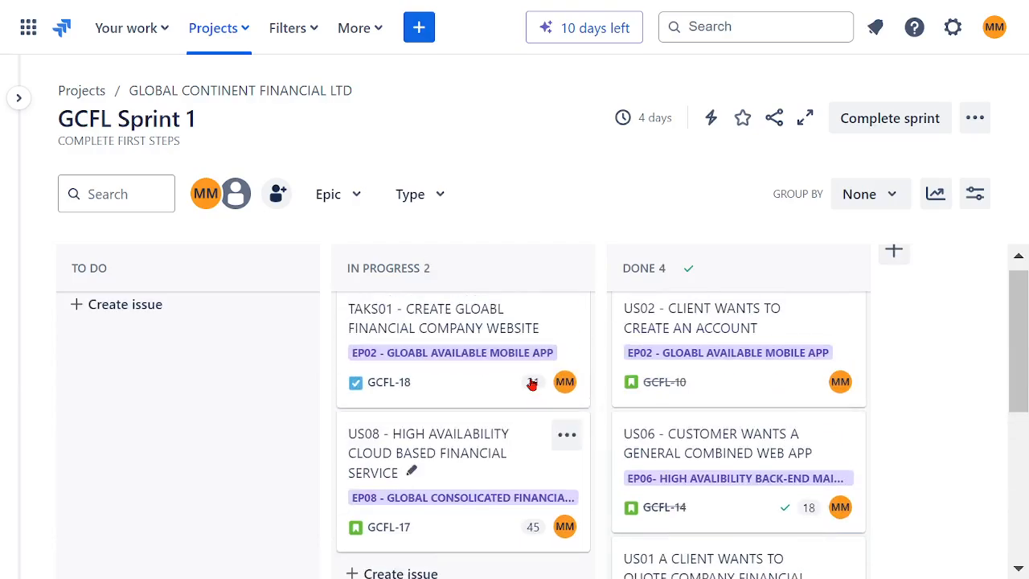
{"action": "left_click_drag", "start_coordinate": [480, 356], "coordinate": [740, 371]}
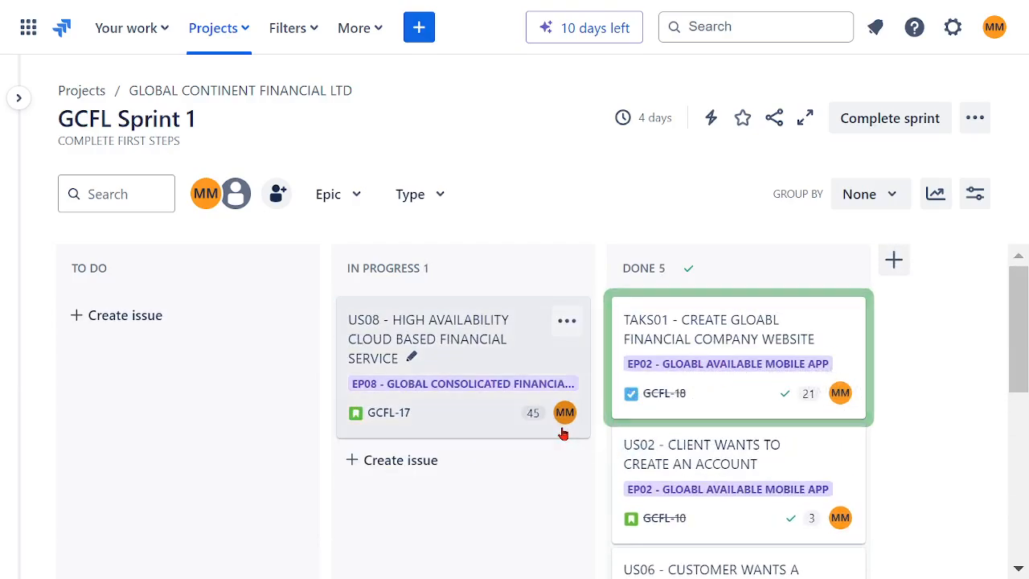
{"action": "left_click_drag", "start_coordinate": [563, 434], "coordinate": [719, 426]}
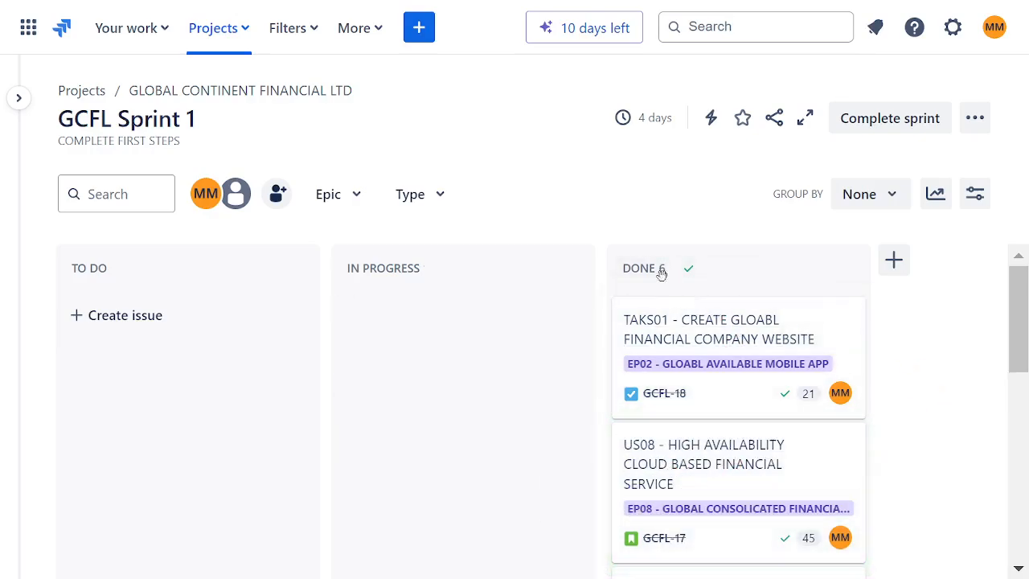
- Complete GCFL Sprint 1 and cancel setting up the Confluence retrospective
{"action": "left_click", "coordinate": [882, 122]}
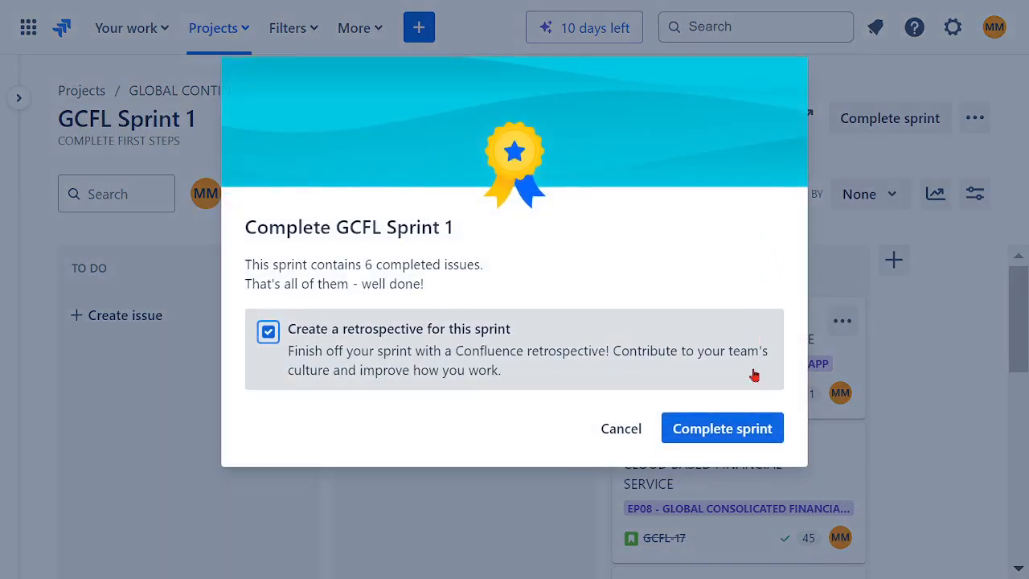
{"action": "left_click", "coordinate": [718, 428]}
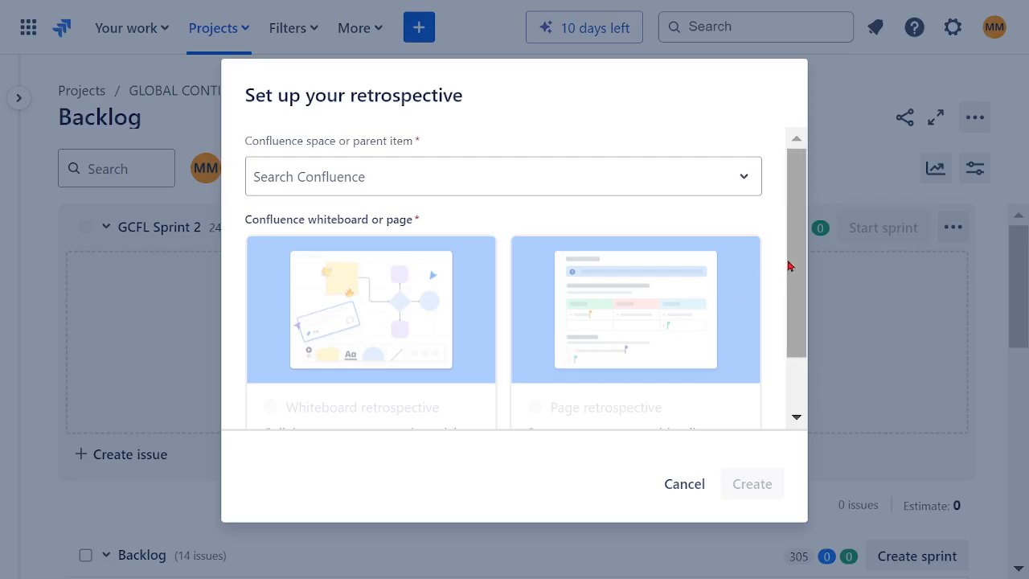
{"action": "scroll", "coordinate": [790, 271], "scroll_direction": "down", "scroll_amount": 1}
{"action": "scroll", "coordinate": [790, 321], "scroll_direction": "up", "scroll_amount": 1}
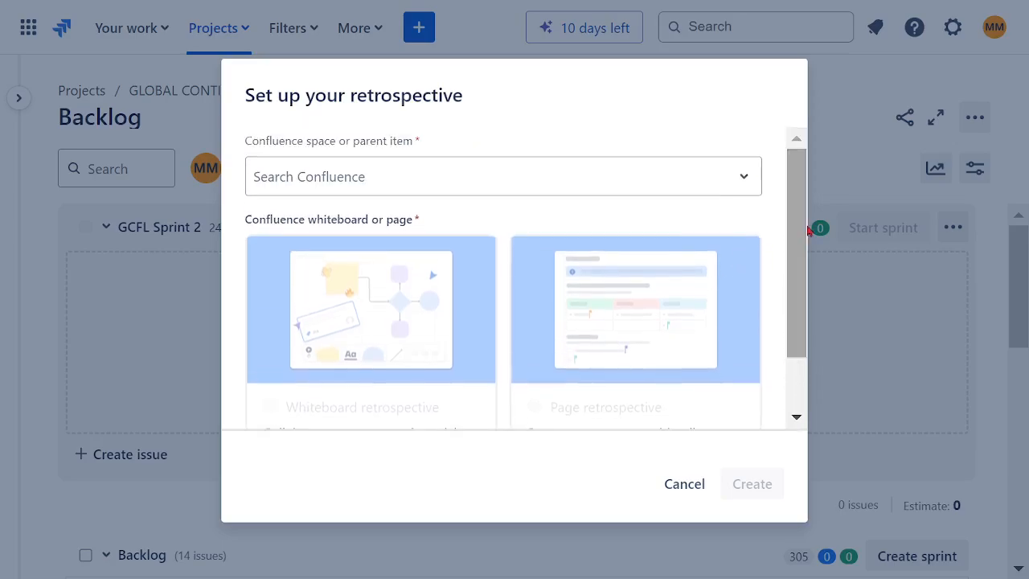
{"action": "left_click", "coordinate": [684, 484]}
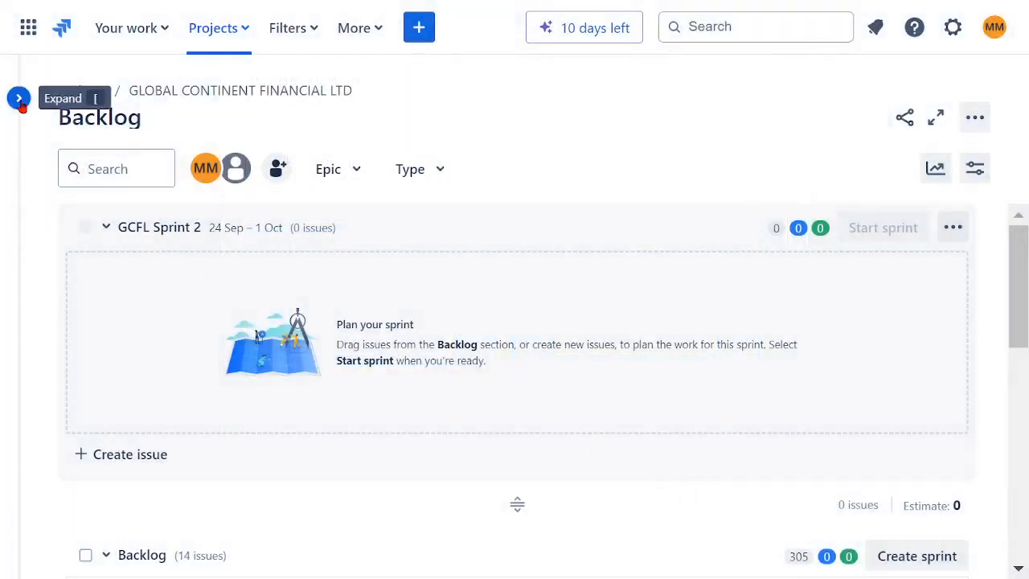
{"action": "left_click", "coordinate": [19, 98]}
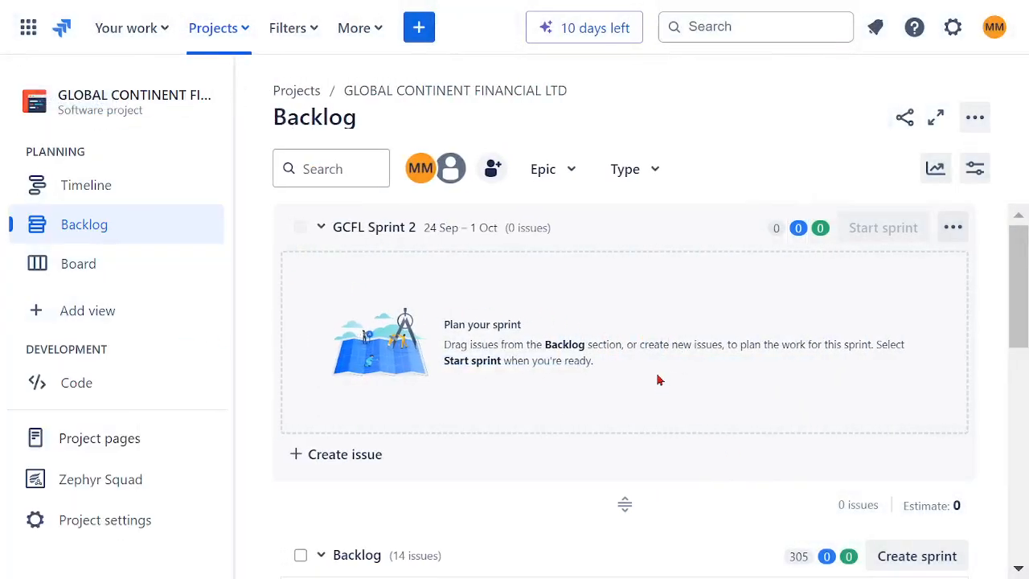
{"action": "scroll", "coordinate": [655, 378], "scroll_direction": "down", "scroll_amount": 3}
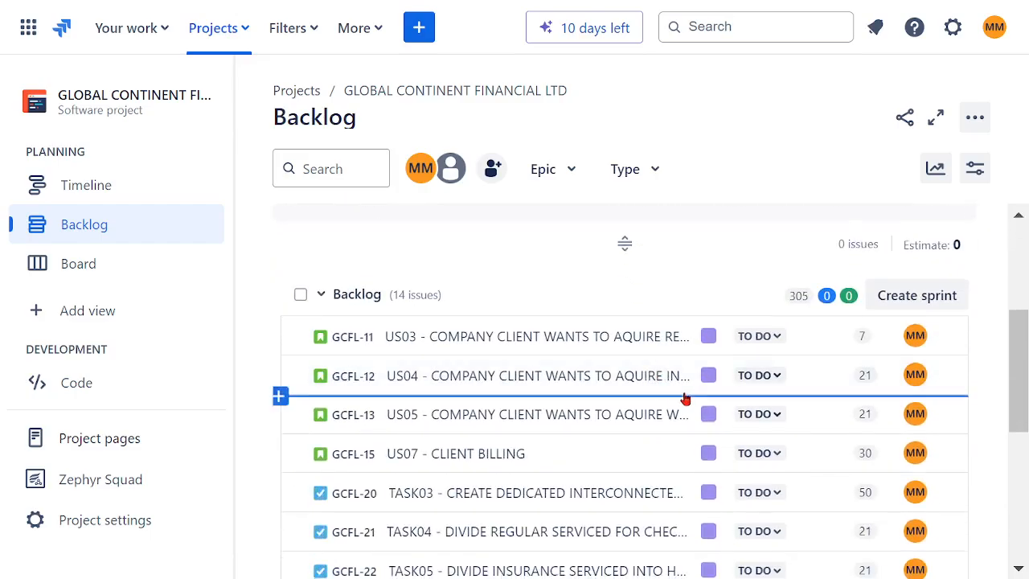
{"action": "scroll", "coordinate": [684, 397], "scroll_direction": "down", "scroll_amount": 3}
{"action": "scroll", "coordinate": [680, 399], "scroll_direction": "down", "scroll_amount": 2}
{"action": "scroll", "coordinate": [673, 418], "scroll_direction": "up", "scroll_amount": 5}
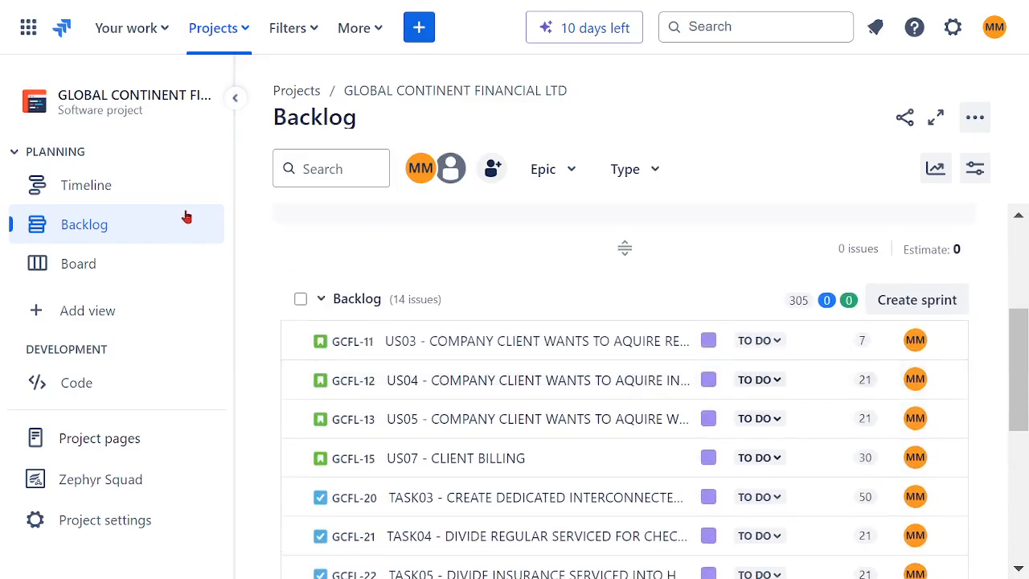
{"action": "left_click", "coordinate": [235, 97]}
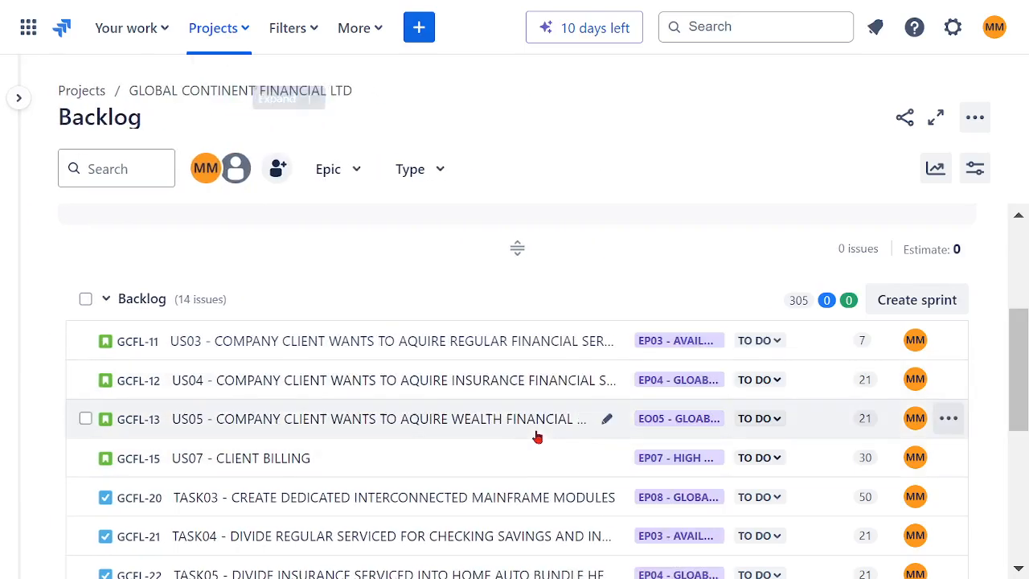
- Move US03 and TASK03 from the backlog into GCFL Sprint 2
{"action": "scroll", "coordinate": [638, 418], "scroll_direction": "up", "scroll_amount": 2}
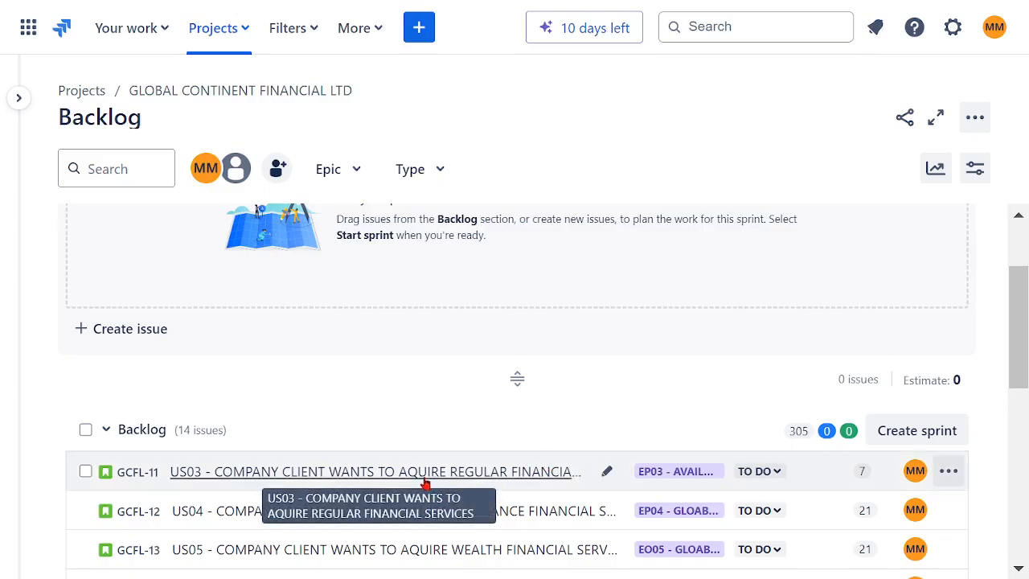
{"action": "left_click_drag", "start_coordinate": [424, 482], "coordinate": [406, 308]}
{"action": "scroll", "coordinate": [530, 418], "scroll_direction": "down", "scroll_amount": 3}
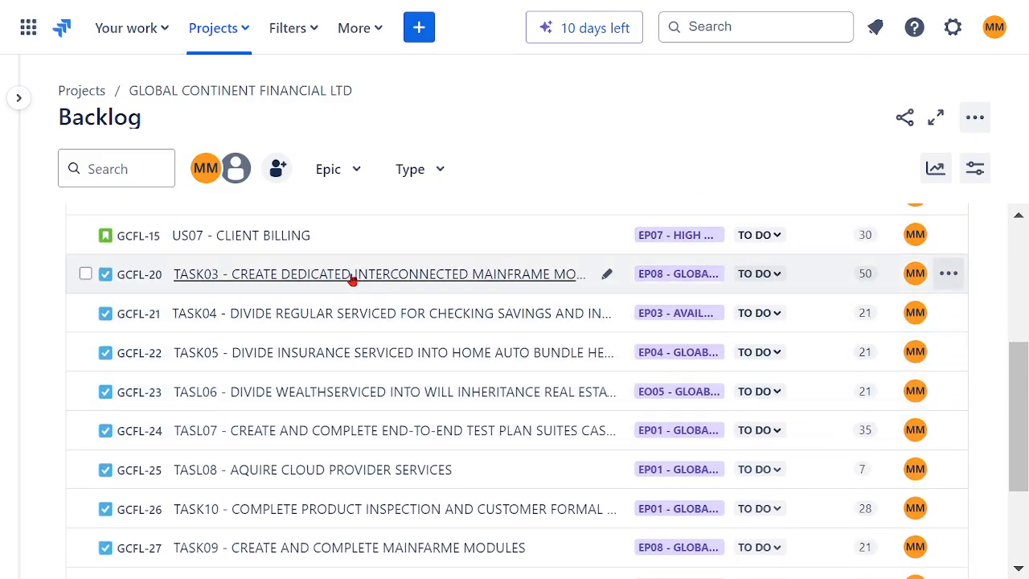
{"action": "left_click_drag", "start_coordinate": [353, 274], "coordinate": [281, 296]}
{"action": "left_click_drag", "start_coordinate": [385, 346], "coordinate": [489, 359]}
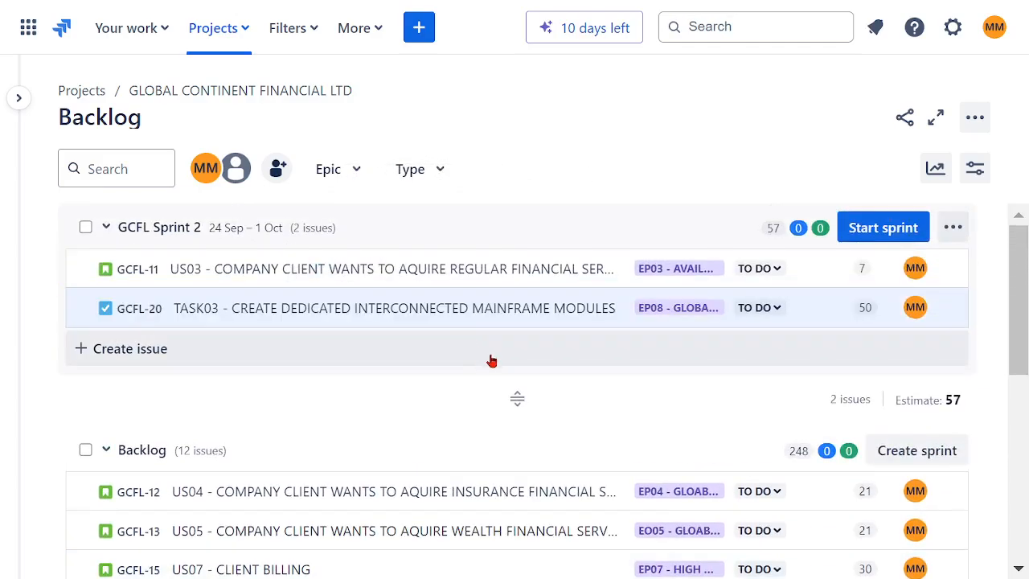
- Move TASK04, TASL06 and TASK05 from the backlog into GCFL Sprint 2
{"action": "scroll", "coordinate": [489, 358], "scroll_direction": "down", "scroll_amount": 3}
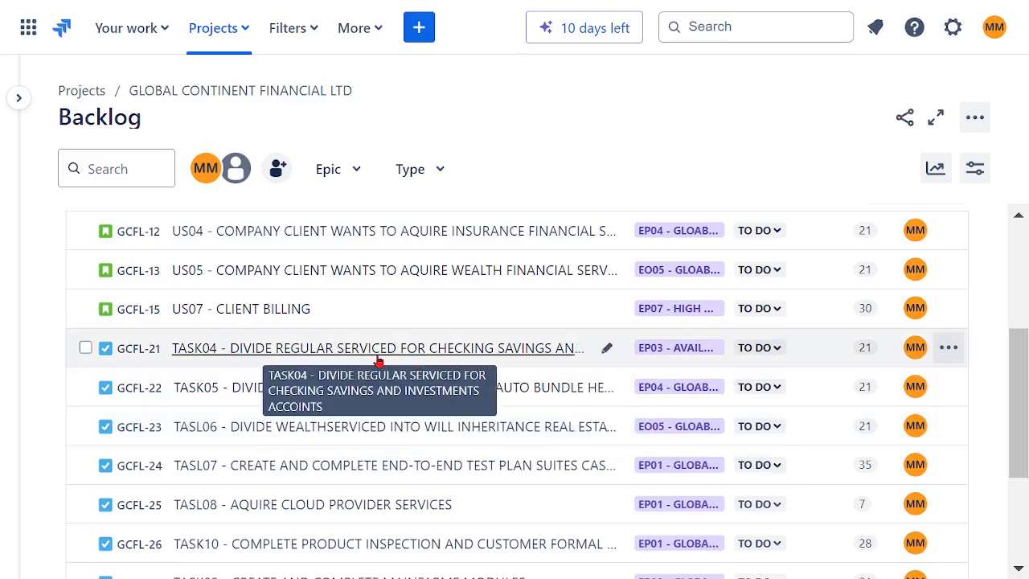
{"action": "mouse_move", "coordinate": [378, 362]}
{"action": "left_mouse_down"}
{"action": "mouse_move", "coordinate": [384, 185]}
{"action": "mouse_move", "coordinate": [346, 212]}
{"action": "mouse_move", "coordinate": [326, 336]}
{"action": "mouse_move", "coordinate": [377, 350]}
{"action": "left_mouse_up"}
{"action": "scroll", "coordinate": [455, 383], "scroll_direction": "down", "scroll_amount": 5}
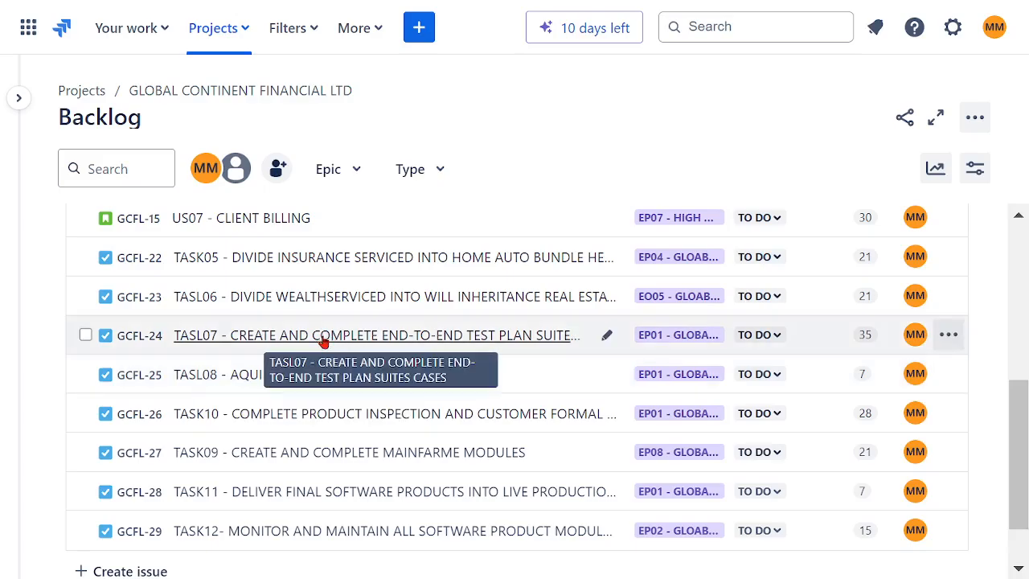
{"action": "left_click_drag", "start_coordinate": [305, 304], "coordinate": [317, 186]}
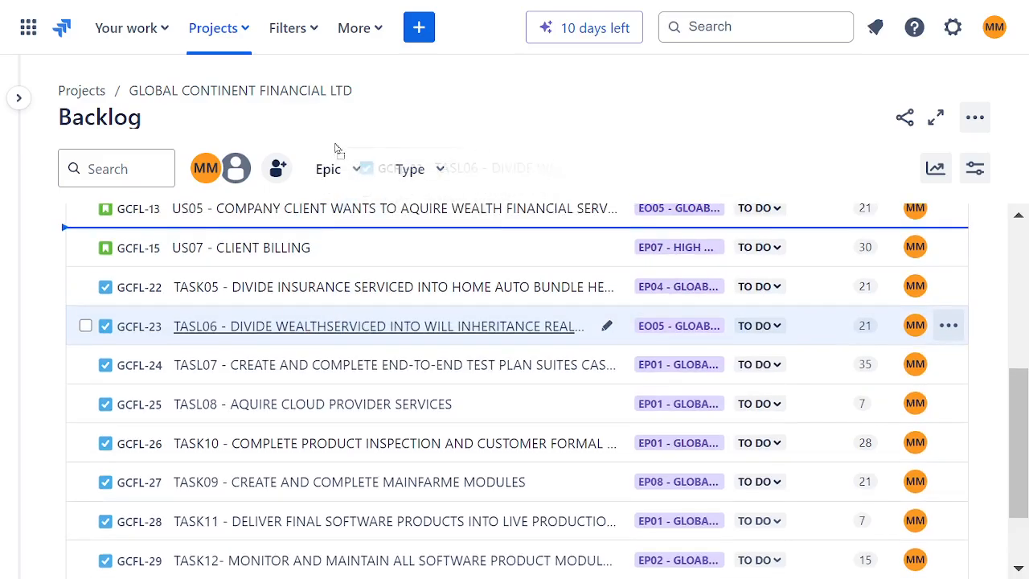
{"action": "left_click_drag", "start_coordinate": [337, 150], "coordinate": [301, 368]}
{"action": "left_click_drag", "start_coordinate": [442, 391], "coordinate": [473, 411]}
{"action": "scroll", "coordinate": [474, 407], "scroll_direction": "down", "scroll_amount": 5}
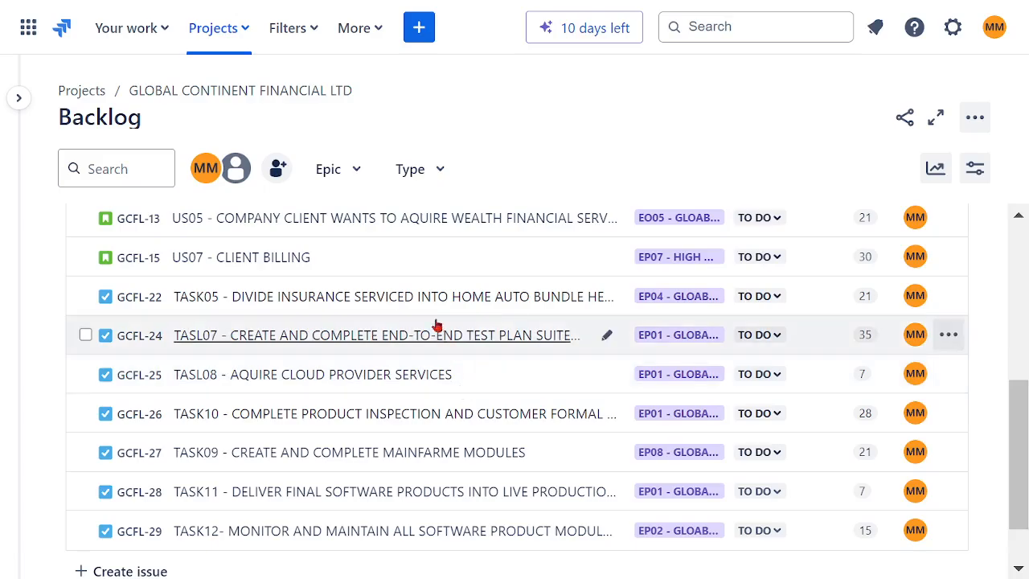
{"action": "left_click_drag", "start_coordinate": [417, 311], "coordinate": [418, 212]}
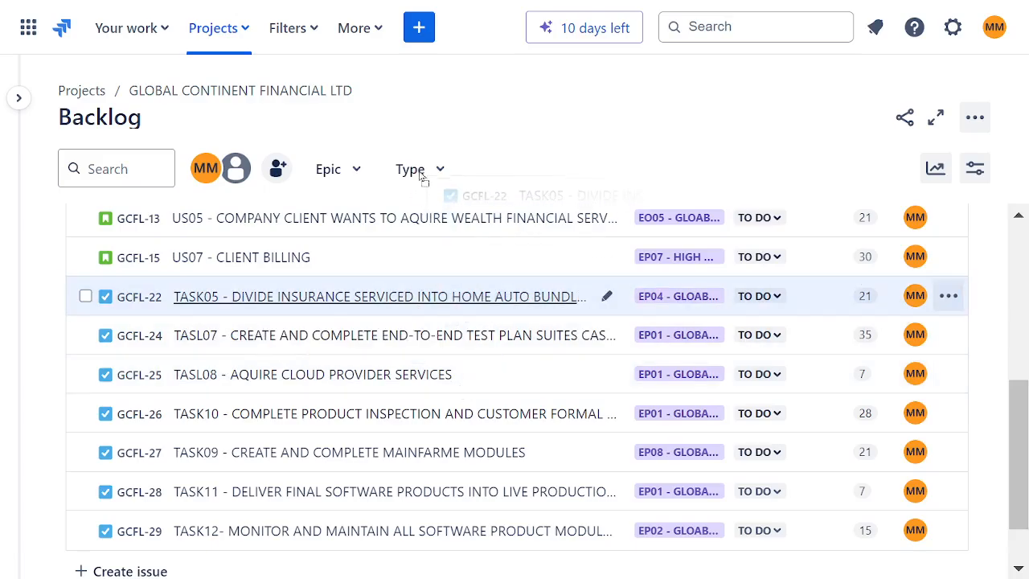
{"action": "left_click_drag", "start_coordinate": [410, 155], "coordinate": [307, 408]}
{"action": "left_click_drag", "start_coordinate": [370, 448], "coordinate": [487, 485]}
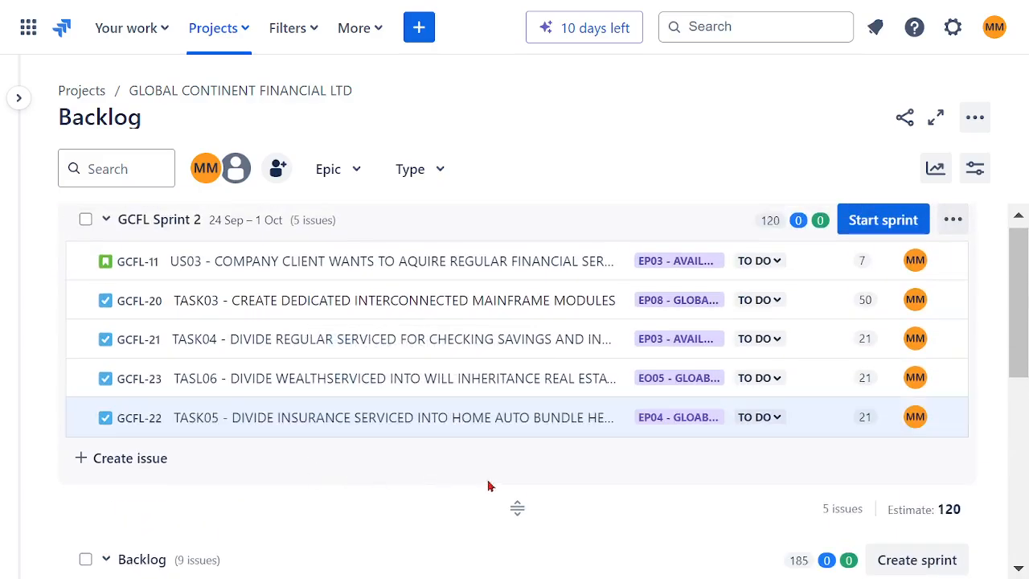
- Move US05 from the backlog into GCFL Sprint 2
{"action": "scroll", "coordinate": [526, 436], "scroll_direction": "down", "scroll_amount": 3}
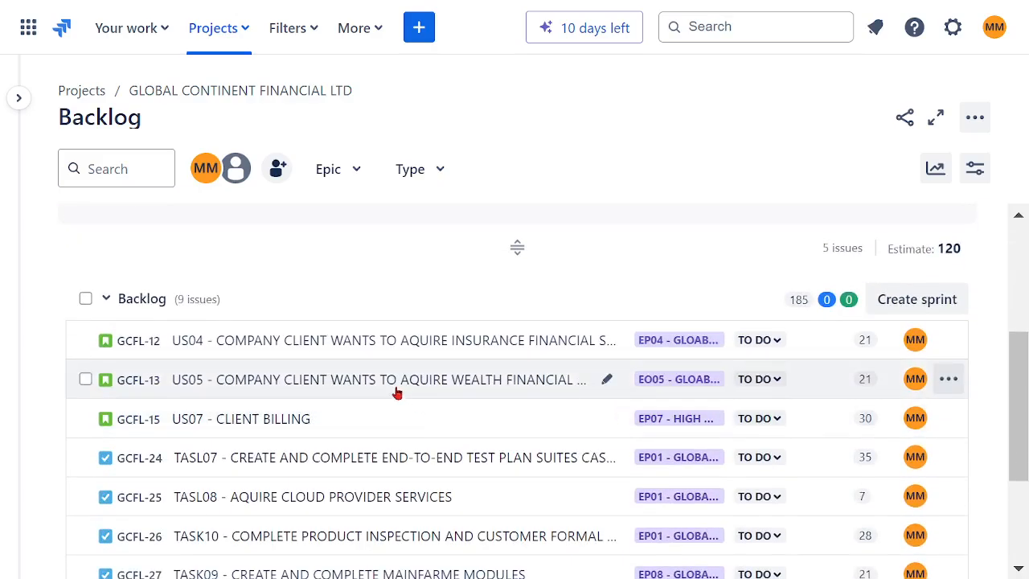
{"action": "left_click_drag", "start_coordinate": [389, 377], "coordinate": [362, 391]}
{"action": "left_click_drag", "start_coordinate": [362, 440], "coordinate": [404, 421]}
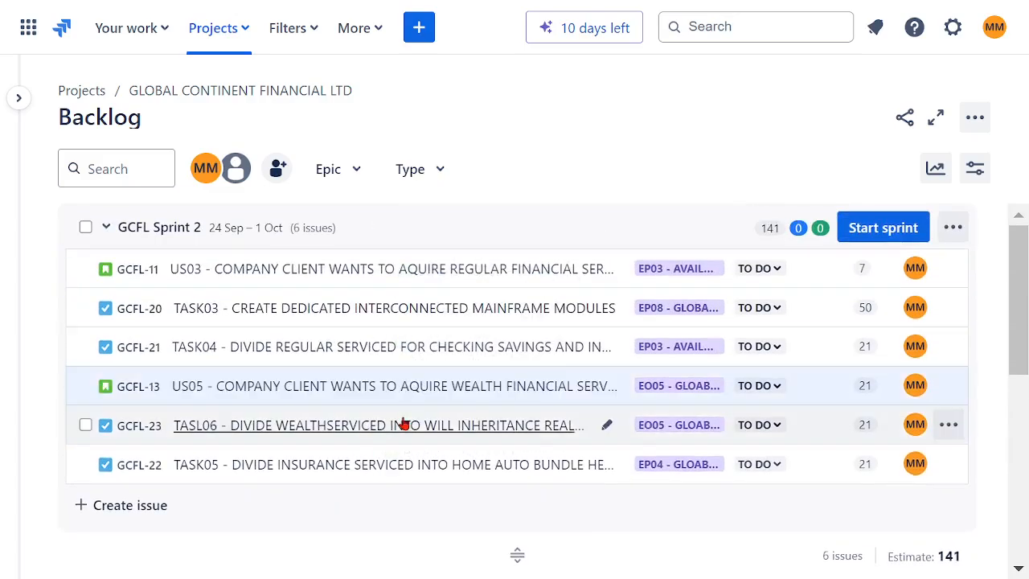
- Move US04 from the backlog into GCFL Sprint 2 and reorder the sprint so US03, US04 and US05 come first
{"action": "scroll", "coordinate": [404, 420], "scroll_direction": "down", "scroll_amount": 5}
{"action": "scroll", "coordinate": [393, 410], "scroll_direction": "up", "scroll_amount": 1}
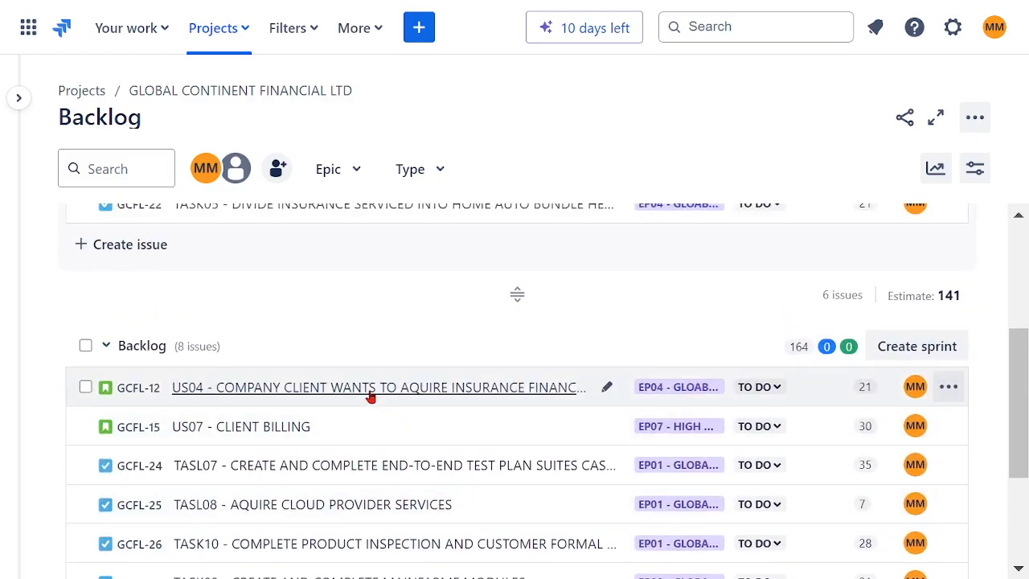
{"action": "left_click_drag", "start_coordinate": [379, 250], "coordinate": [378, 322]}
{"action": "left_click_drag", "start_coordinate": [367, 419], "coordinate": [368, 421]}
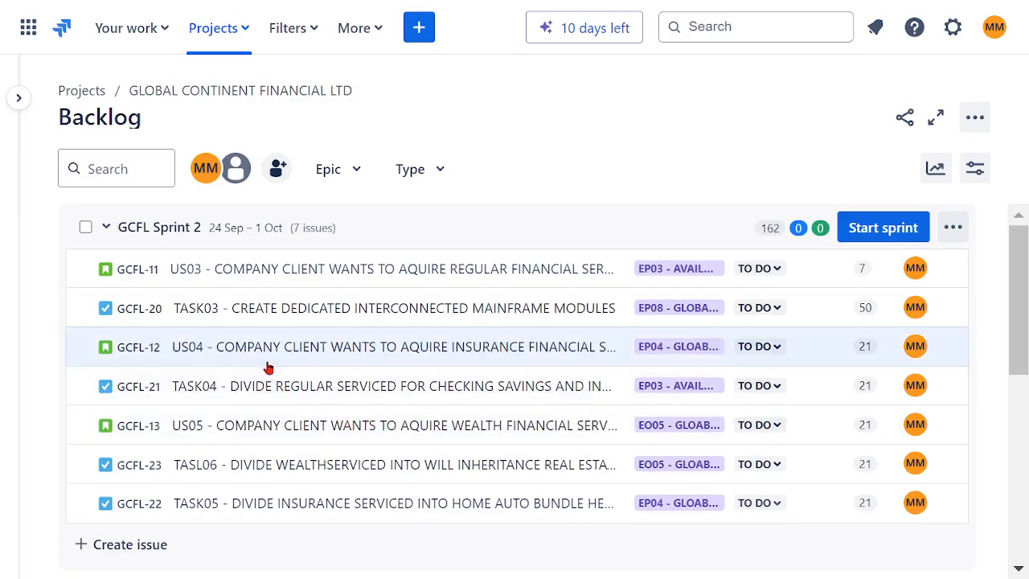
{"action": "left_click_drag", "start_coordinate": [261, 358], "coordinate": [265, 303]}
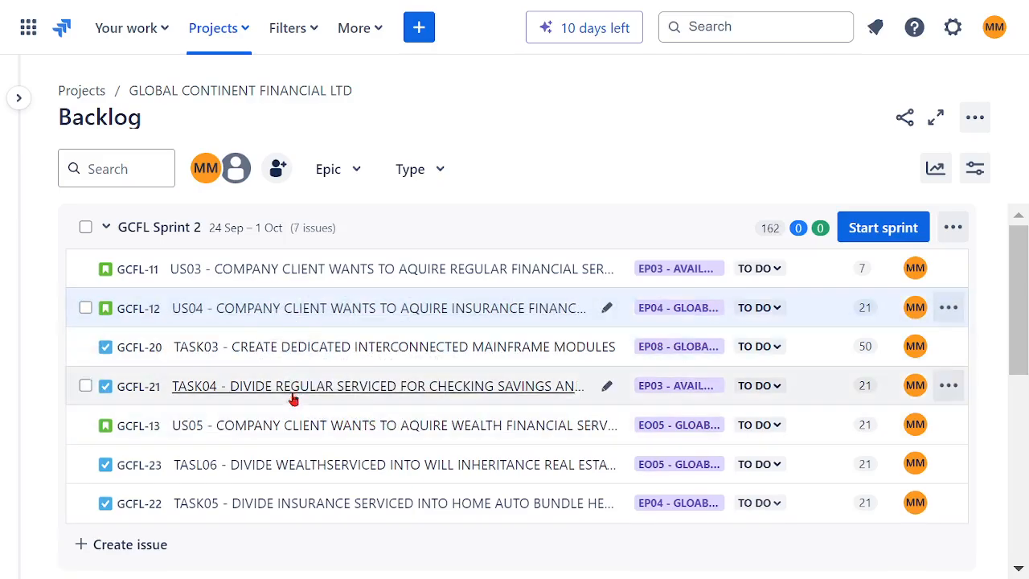
{"action": "left_click_drag", "start_coordinate": [273, 415], "coordinate": [276, 354]}
- Move TASK09 from the backlog into GCFL Sprint 2
{"action": "scroll", "coordinate": [516, 412], "scroll_direction": "down", "scroll_amount": 2}
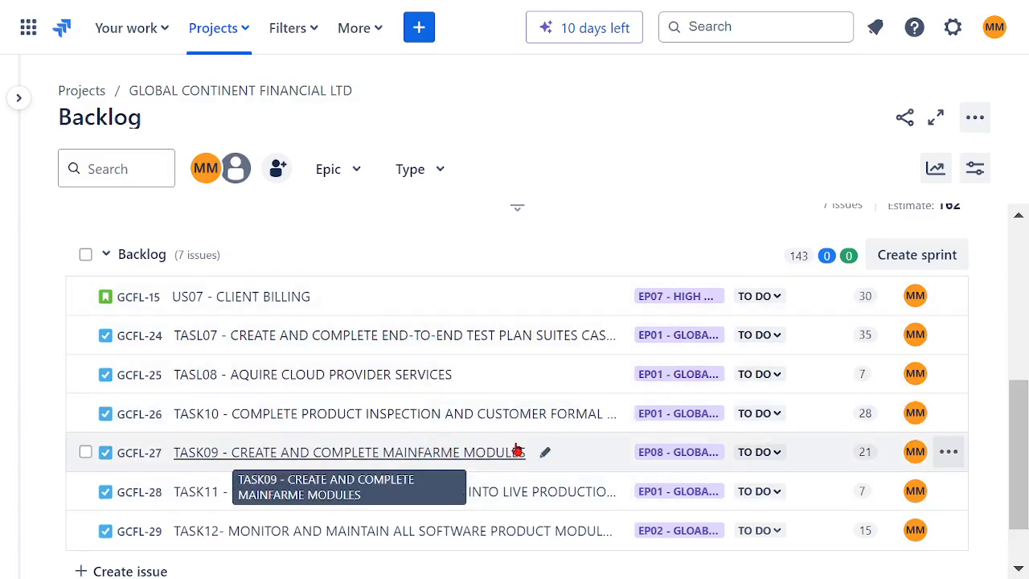
{"action": "scroll", "coordinate": [518, 418], "scroll_direction": "down", "scroll_amount": 1}
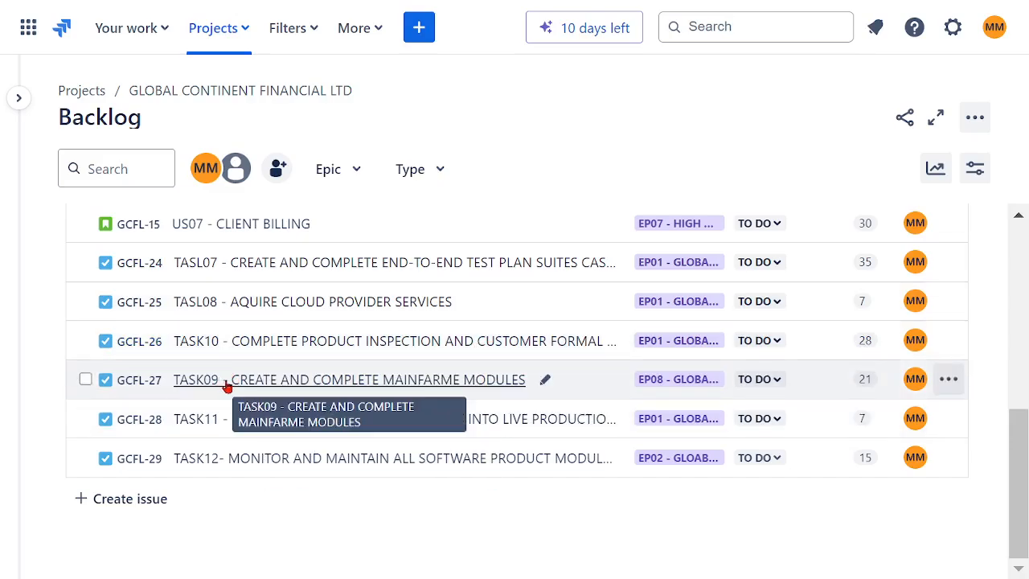
{"action": "left_click_drag", "start_coordinate": [228, 386], "coordinate": [408, 432]}
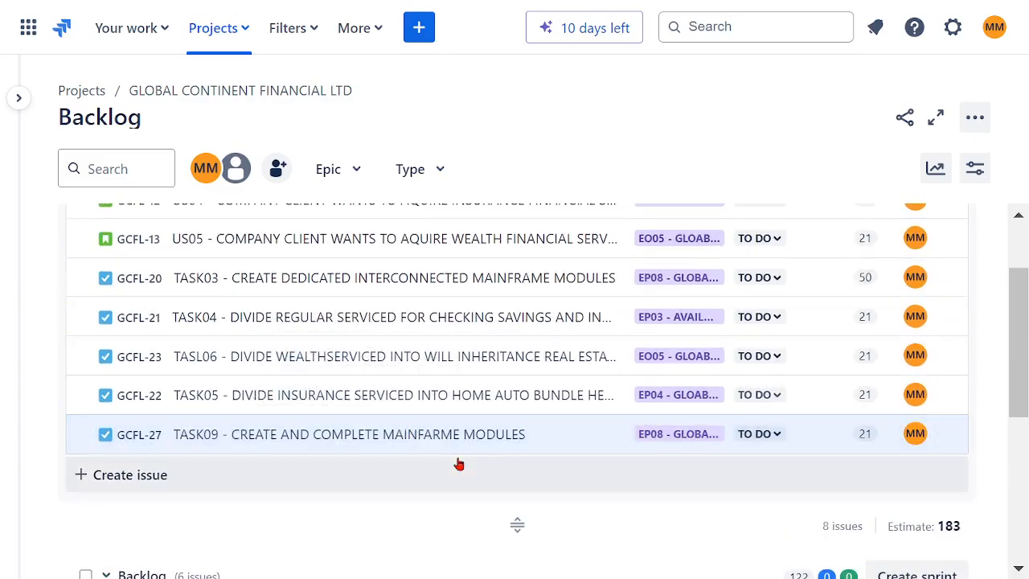
{"action": "scroll", "coordinate": [569, 406], "scroll_direction": "down", "scroll_amount": 5}
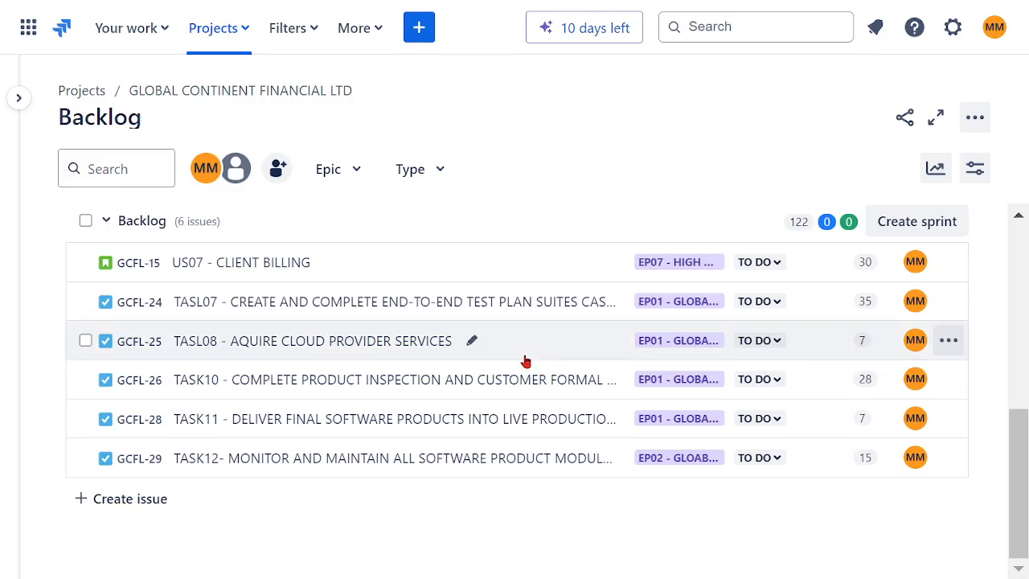
{"action": "scroll", "coordinate": [525, 361], "scroll_direction": "up", "scroll_amount": 6}
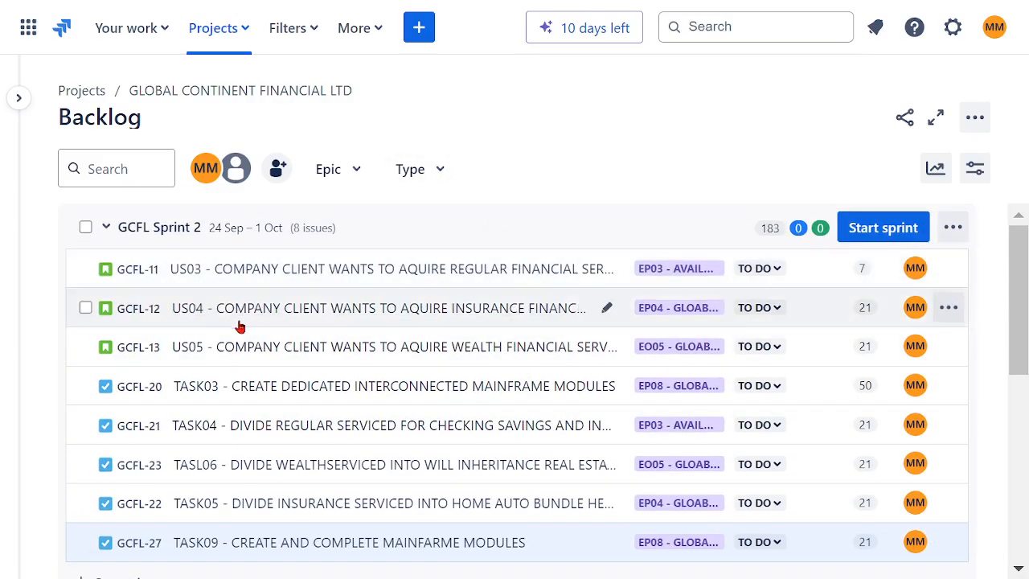
- Start GCFL Sprint 2 with a 4-week duration and the sprint goal COMPLETE FOLLOW UP TASKS
{"action": "left_click", "coordinate": [883, 229]}
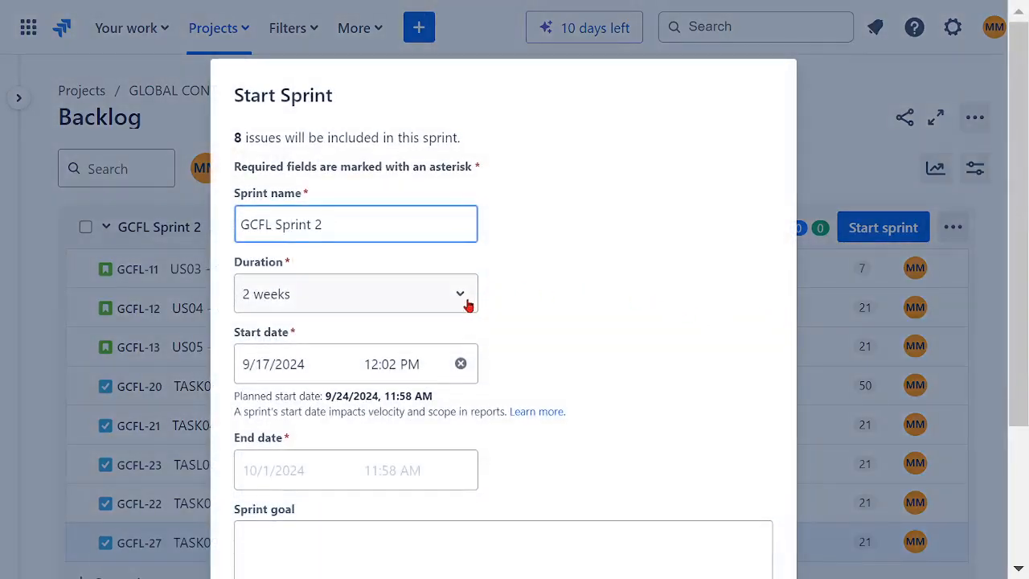
{"action": "left_click", "coordinate": [468, 303]}
{"action": "left_click", "coordinate": [367, 438]}
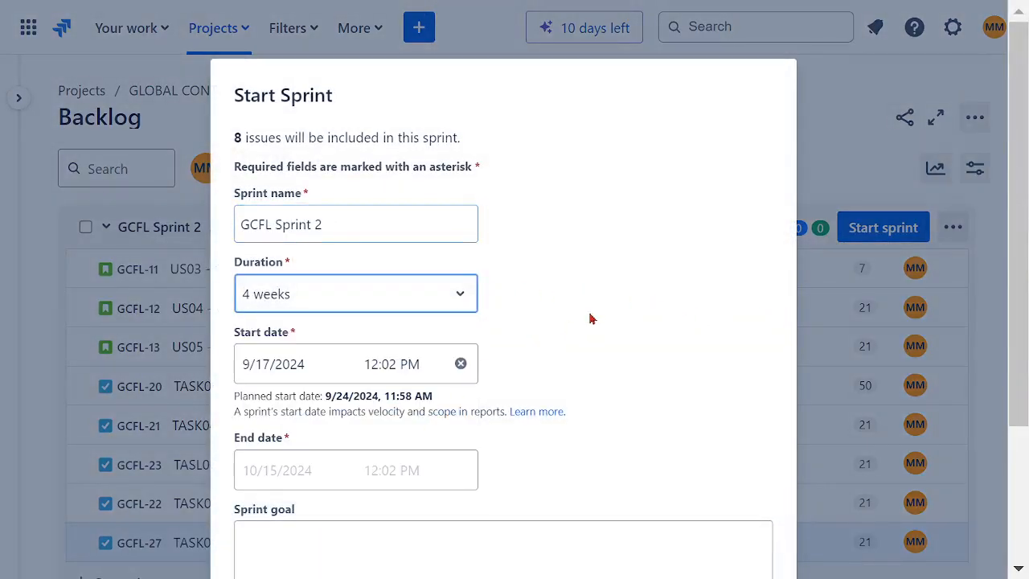
{"action": "double_click", "coordinate": [590, 319]}
{"action": "scroll", "coordinate": [604, 296], "scroll_direction": "down", "scroll_amount": 2}
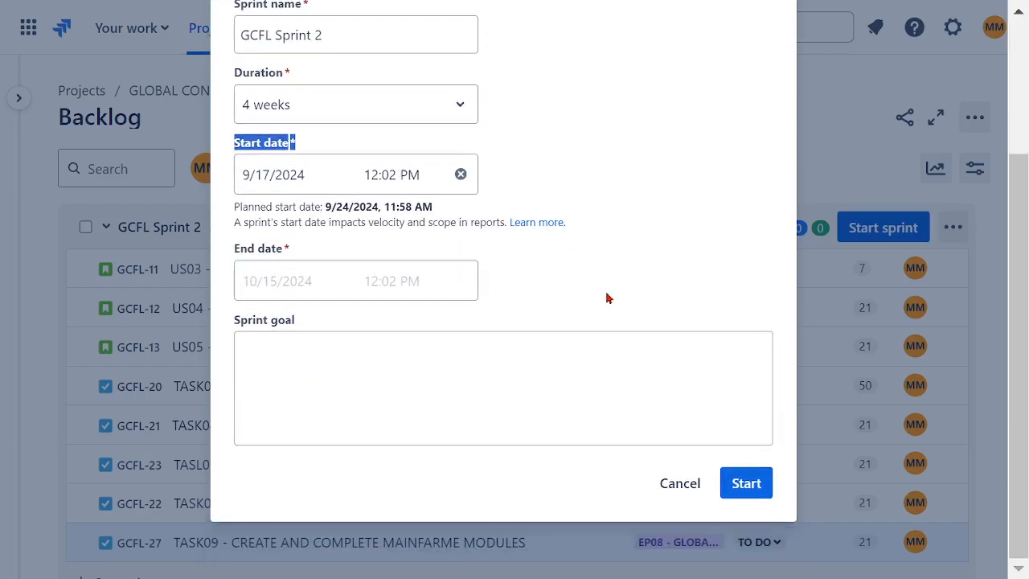
{"action": "left_click", "coordinate": [492, 362]}
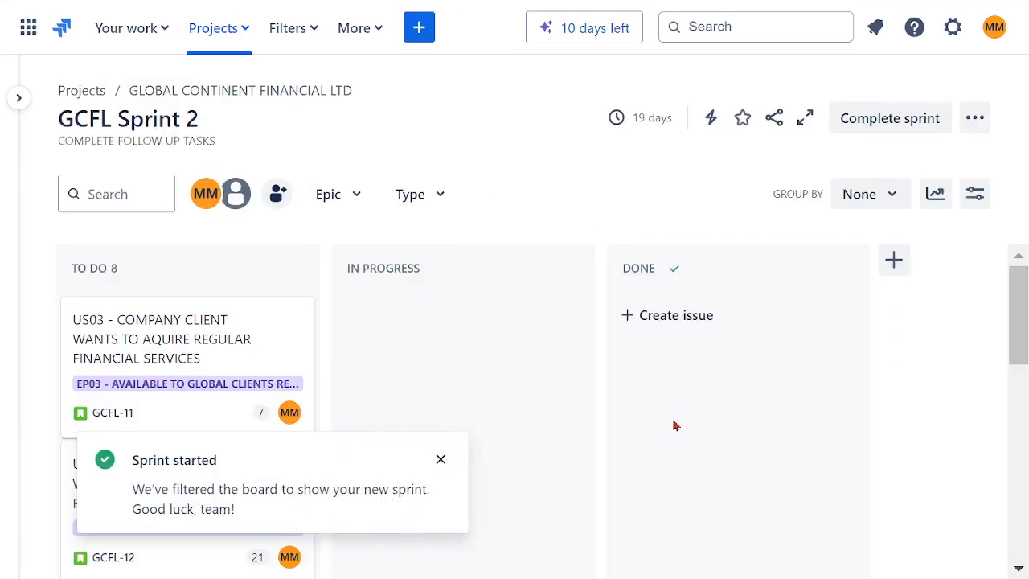
- Dismiss the sprint notification and move TASK03 from To Do to In Progress
{"action": "scroll", "coordinate": [520, 366], "scroll_direction": "down", "scroll_amount": 2}
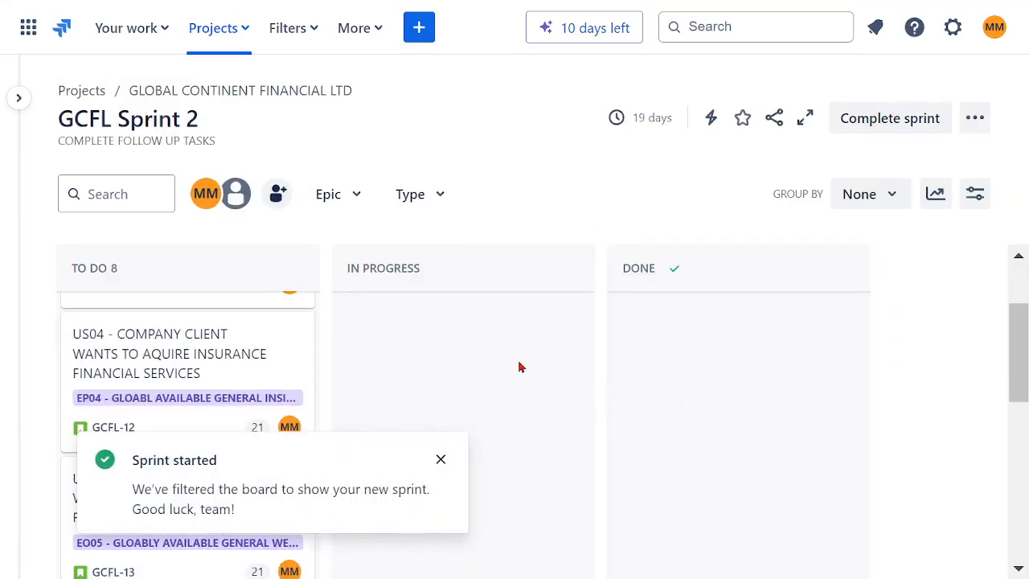
{"action": "left_click", "coordinate": [441, 460]}
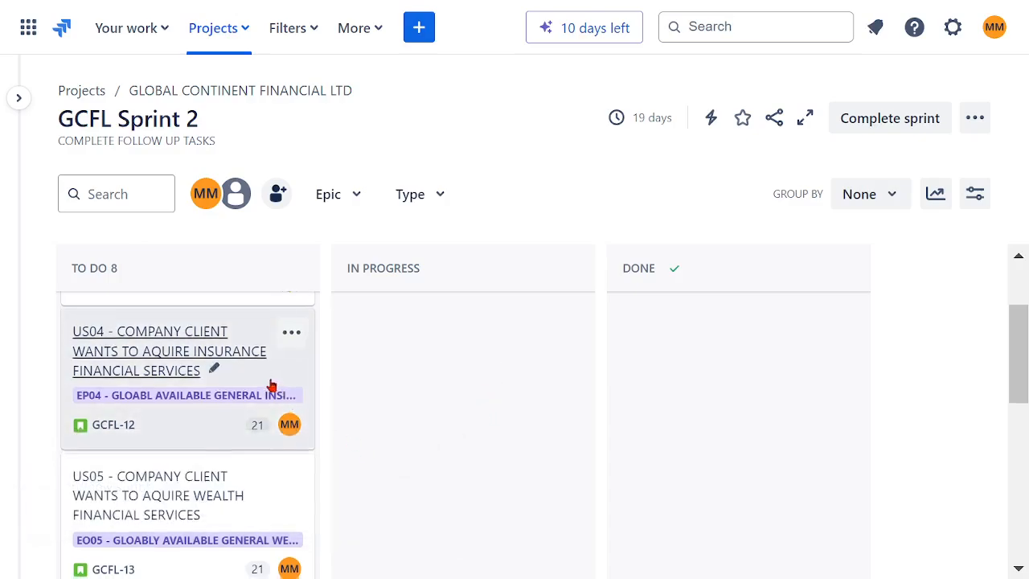
{"action": "scroll", "coordinate": [295, 410], "scroll_direction": "down", "scroll_amount": 3}
{"action": "left_click_drag", "start_coordinate": [164, 387], "coordinate": [375, 415]}
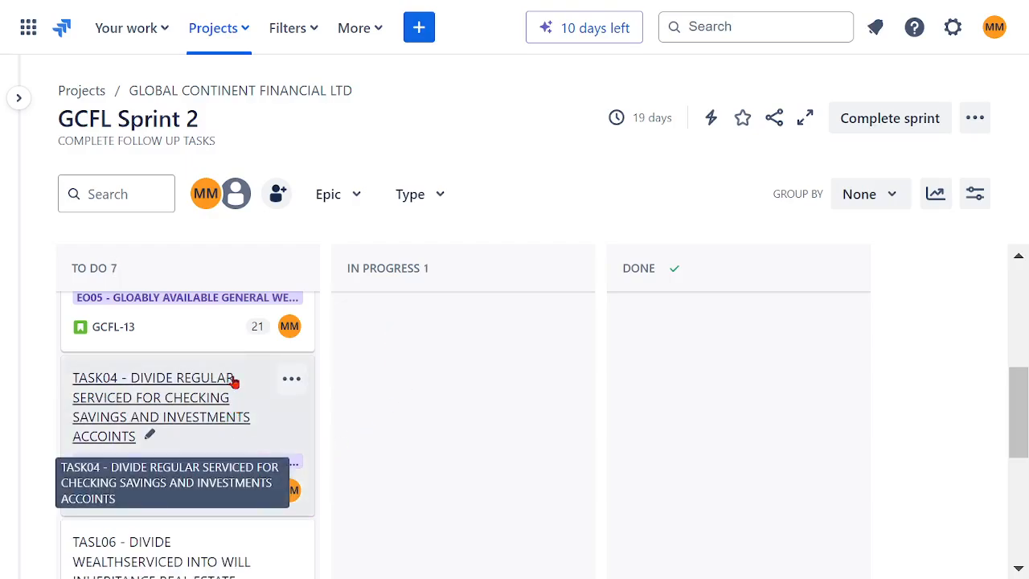
- Move TASL06, TASK05, TASK04 and TASK09 from To Do to In Progress
{"action": "scroll", "coordinate": [247, 380], "scroll_direction": "down", "scroll_amount": 3}
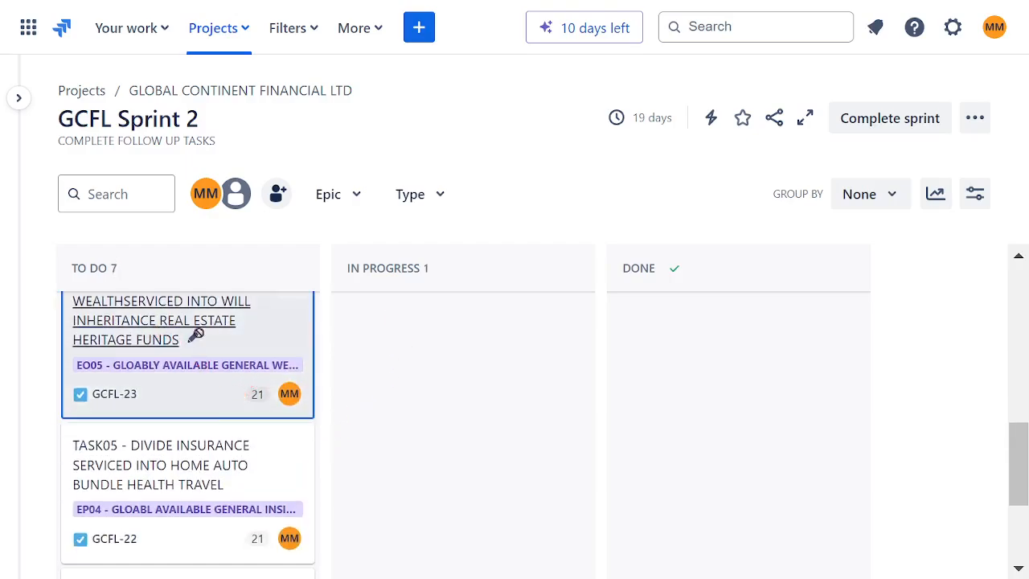
{"action": "left_click_drag", "start_coordinate": [196, 334], "coordinate": [397, 333]}
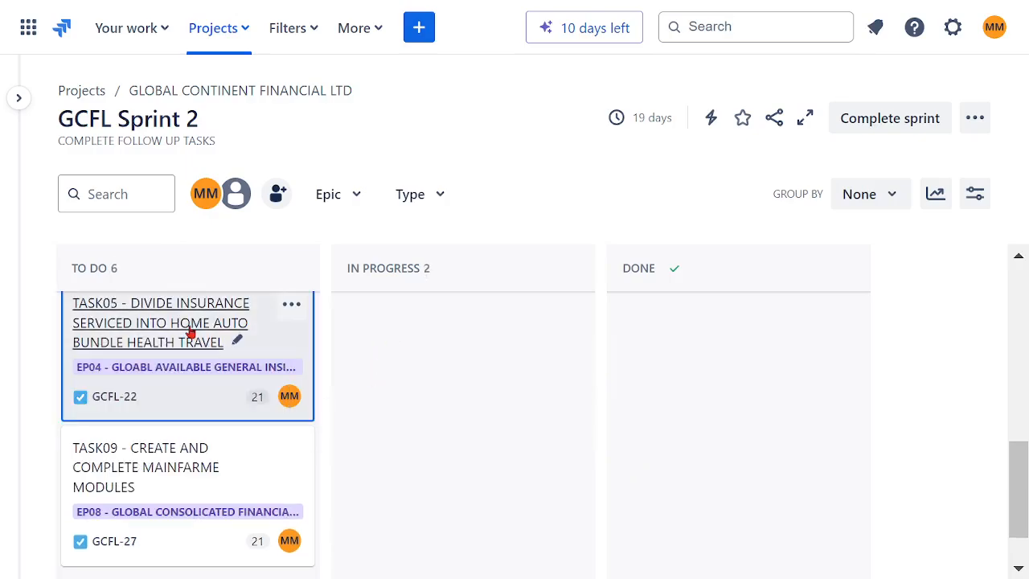
{"action": "left_click_drag", "start_coordinate": [188, 333], "coordinate": [418, 341]}
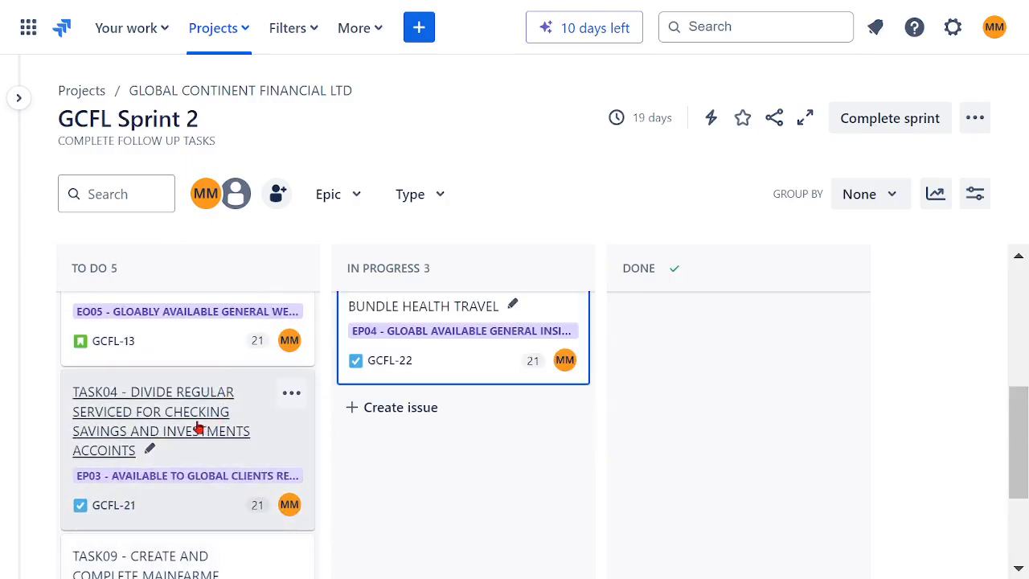
{"action": "left_click_drag", "start_coordinate": [425, 441], "coordinate": [444, 439]}
{"action": "scroll", "coordinate": [234, 407], "scroll_direction": "down", "scroll_amount": 1}
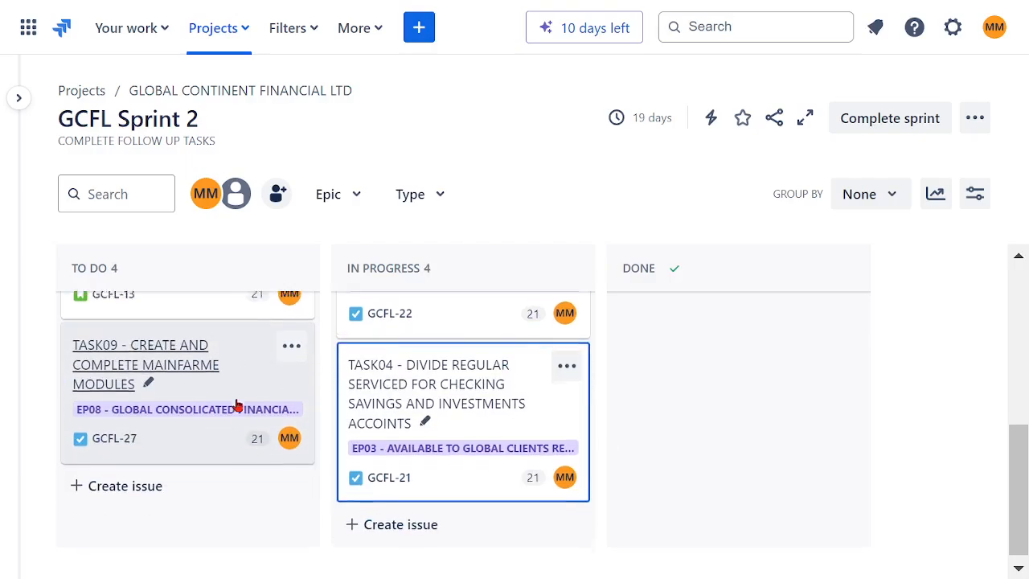
{"action": "left_click_drag", "start_coordinate": [184, 368], "coordinate": [404, 521]}
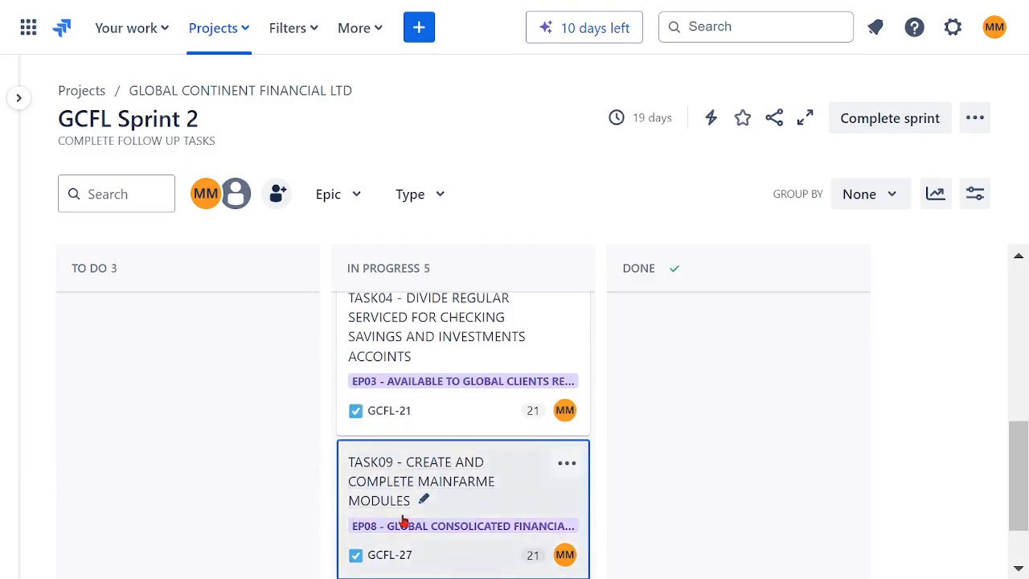
- Move TASK03, TASL06, TASK05, TASK04 and TASK09 from In Progress to Done
{"action": "scroll", "coordinate": [662, 424], "scroll_direction": "up", "scroll_amount": 5}
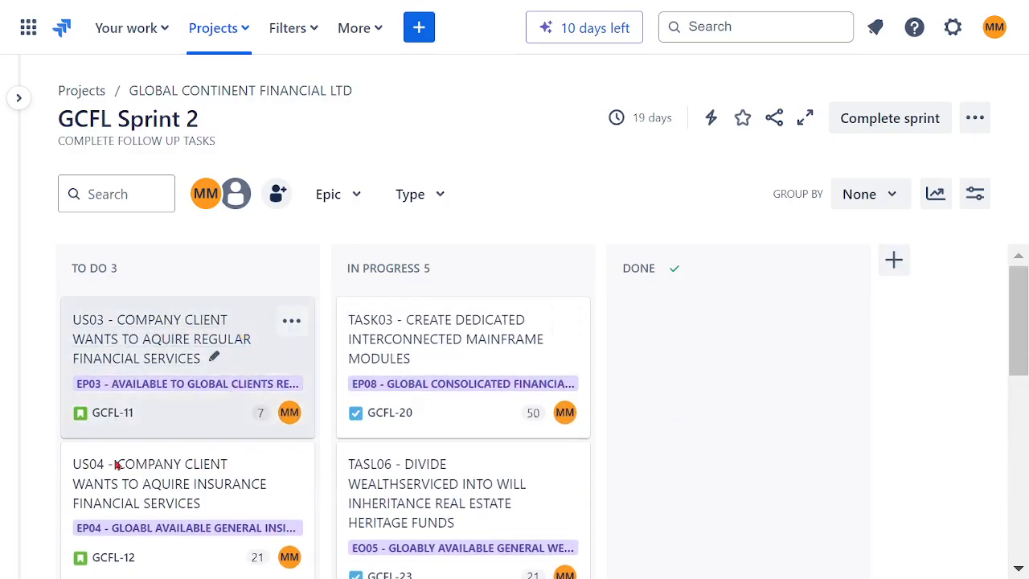
{"action": "scroll", "coordinate": [205, 397], "scroll_direction": "down", "scroll_amount": 5}
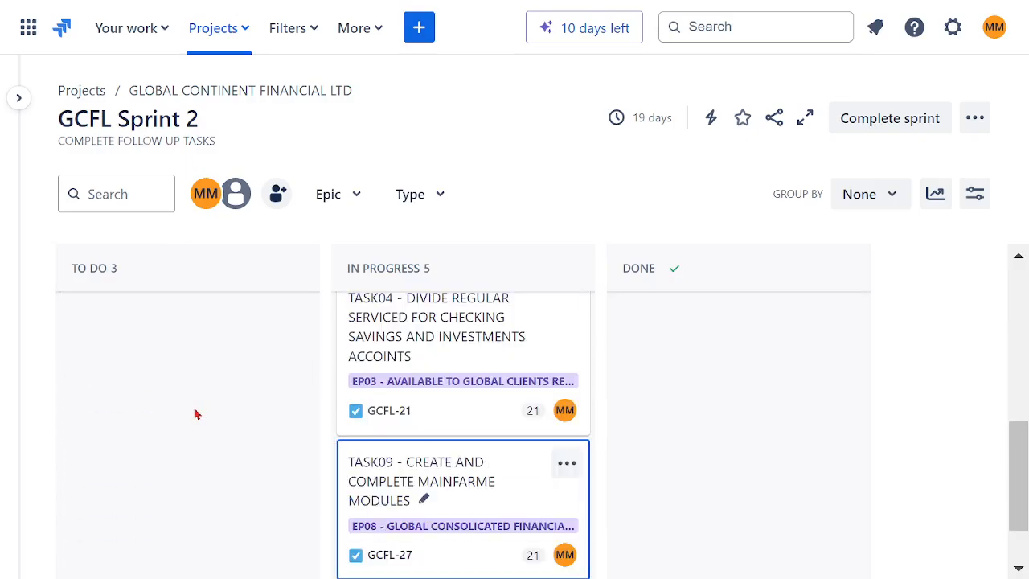
{"action": "scroll", "coordinate": [195, 414], "scroll_direction": "up", "scroll_amount": 5}
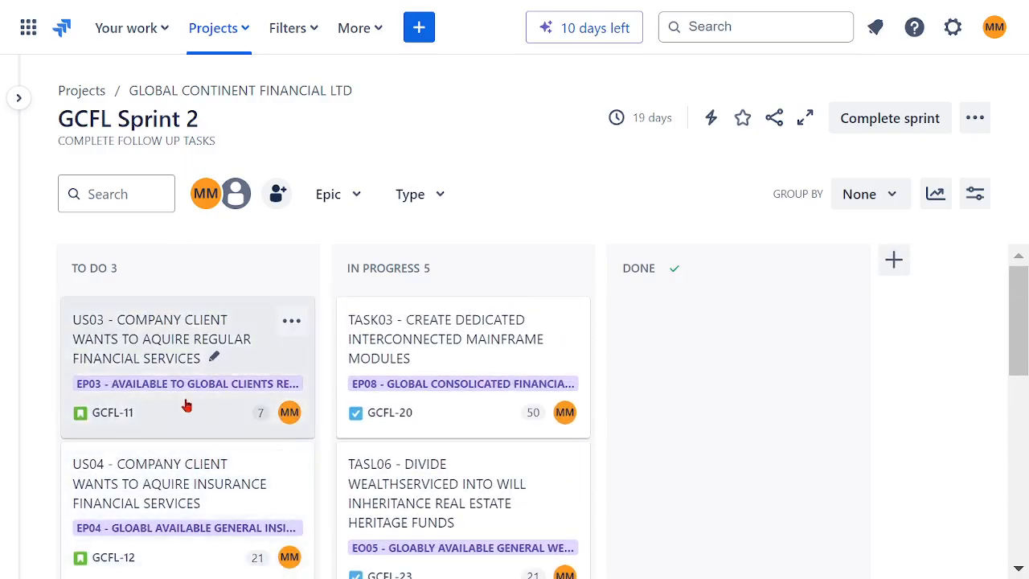
{"action": "left_click_drag", "start_coordinate": [408, 343], "coordinate": [634, 333]}
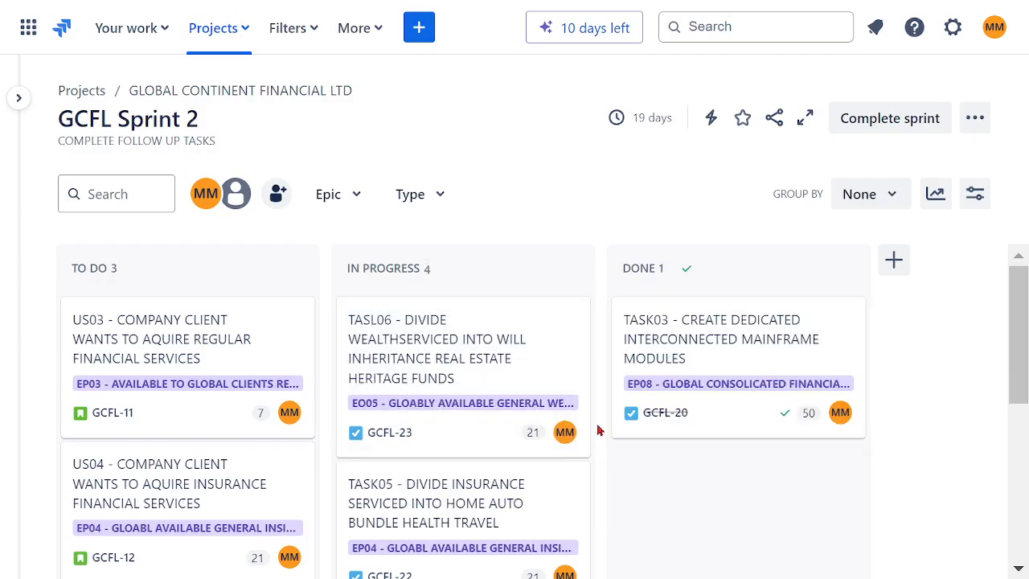
{"action": "left_click_drag", "start_coordinate": [468, 363], "coordinate": [647, 463]}
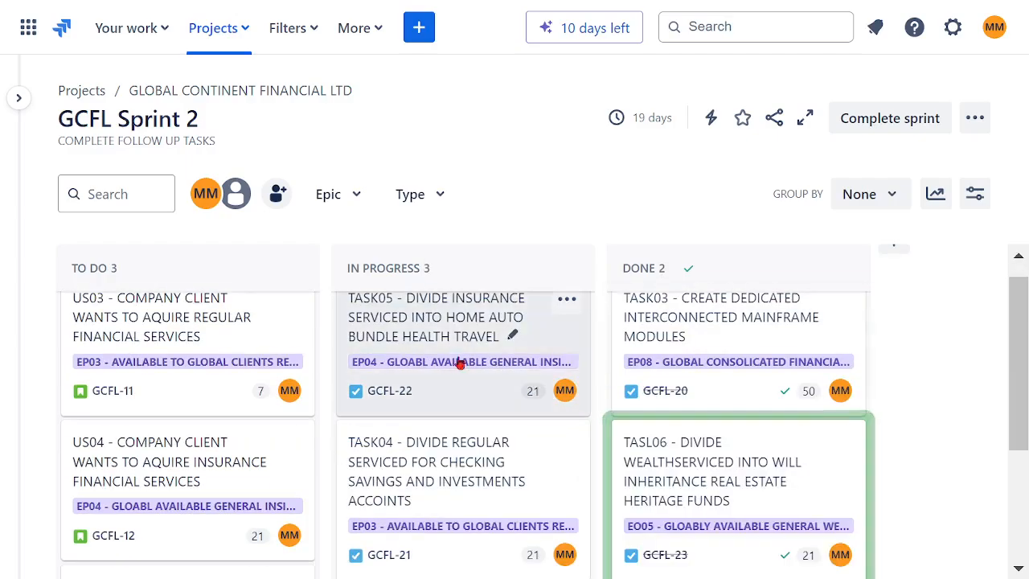
{"action": "left_click_drag", "start_coordinate": [459, 361], "coordinate": [609, 455]}
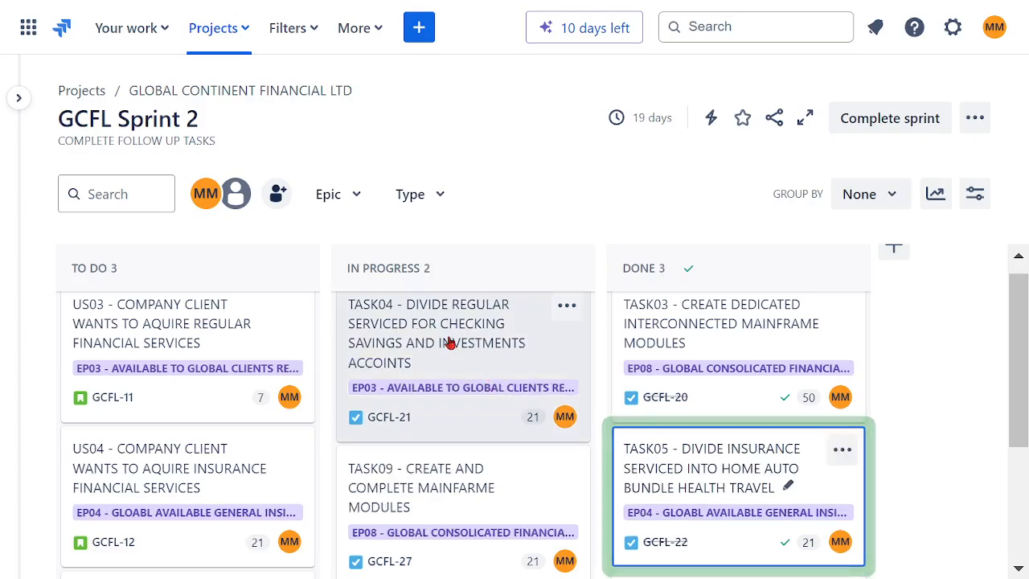
{"action": "left_click_drag", "start_coordinate": [385, 340], "coordinate": [625, 424]}
{"action": "left_click_drag", "start_coordinate": [519, 418], "coordinate": [793, 487]}
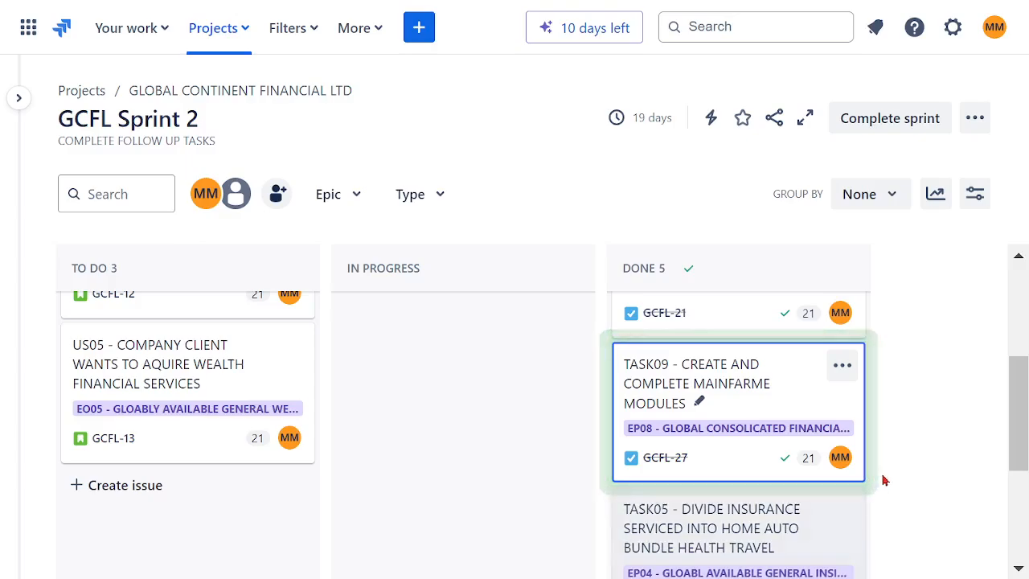
- Move the user stories US03, US05 and US04 from To Do to In Progress
{"action": "scroll", "coordinate": [911, 472], "scroll_direction": "up", "scroll_amount": 3}
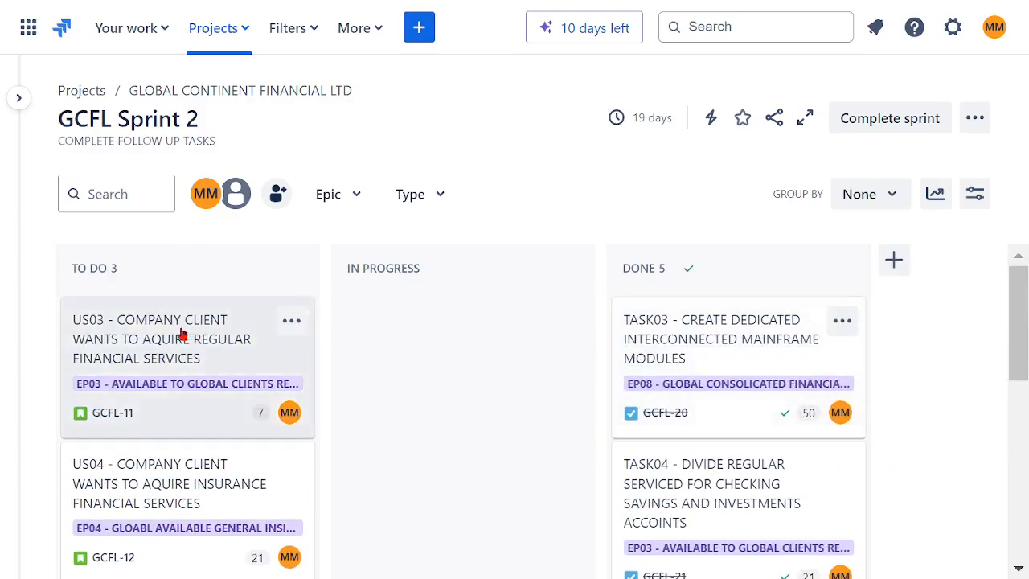
{"action": "left_click_drag", "start_coordinate": [246, 332], "coordinate": [377, 353]}
{"action": "left_click_drag", "start_coordinate": [175, 483], "coordinate": [402, 491]}
{"action": "scroll", "coordinate": [247, 344], "scroll_direction": "down", "scroll_amount": 3}
{"action": "scroll", "coordinate": [247, 344], "scroll_direction": "up", "scroll_amount": 3}
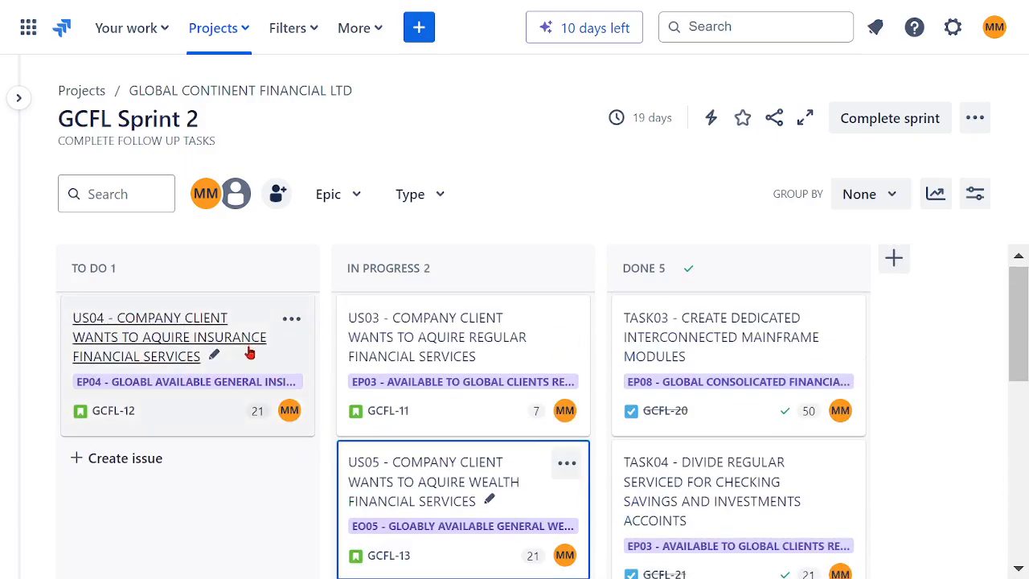
{"action": "left_click_drag", "start_coordinate": [314, 351], "coordinate": [450, 434]}
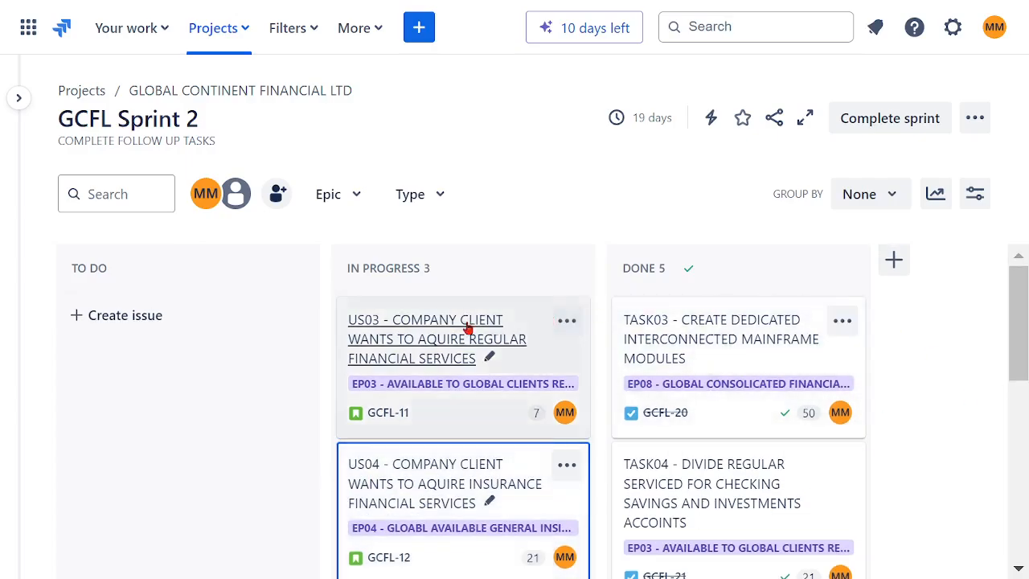
- Move US03, US04 and US05 from In Progress to Done
{"action": "left_click_drag", "start_coordinate": [471, 332], "coordinate": [679, 387]}
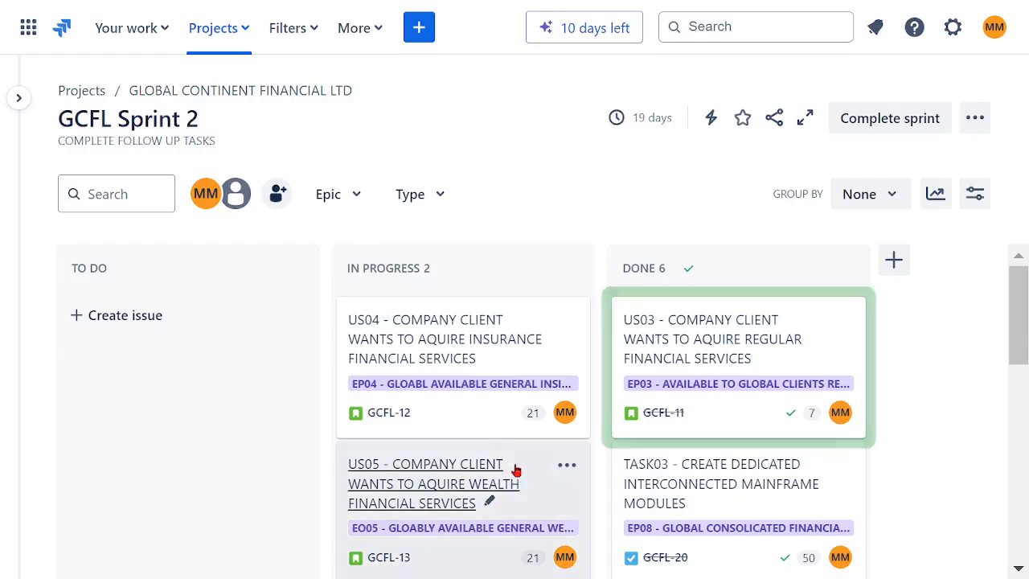
{"action": "left_click_drag", "start_coordinate": [433, 368], "coordinate": [661, 491]}
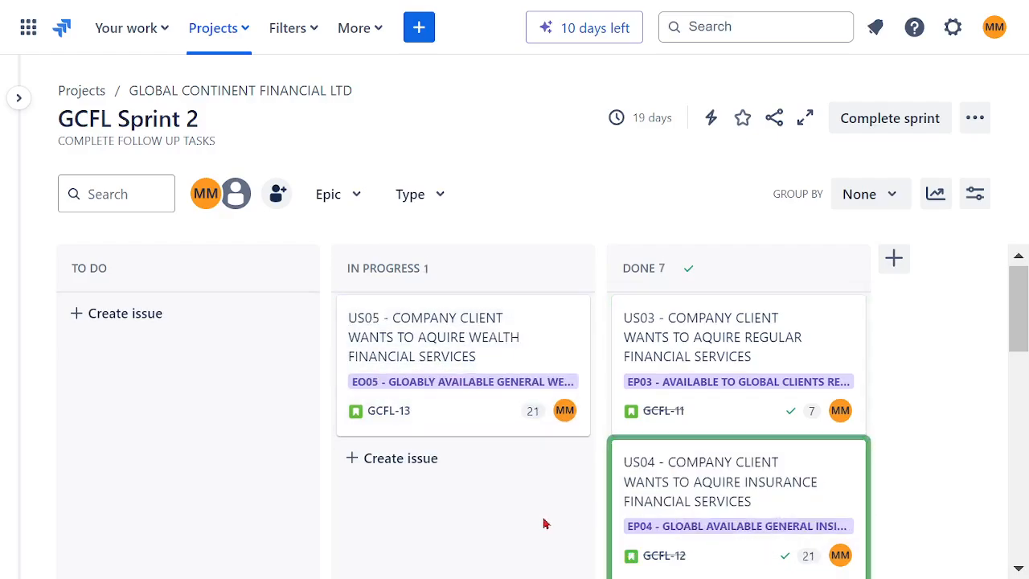
{"action": "left_click_drag", "start_coordinate": [459, 415], "coordinate": [795, 498]}
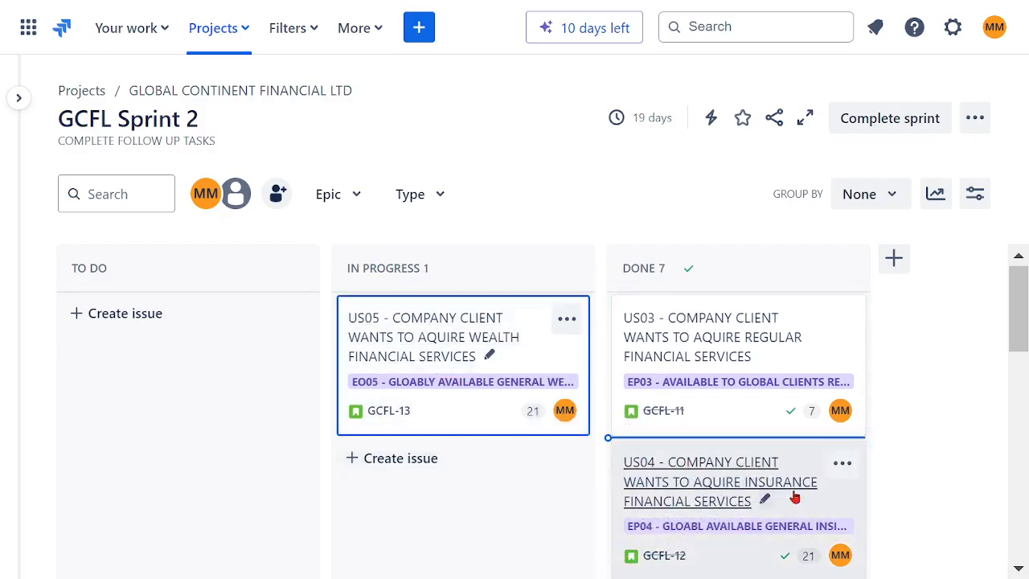
{"action": "left_click_drag", "start_coordinate": [655, 475], "coordinate": [839, 470]}
{"action": "scroll", "coordinate": [912, 379], "scroll_direction": "down", "scroll_amount": 10}
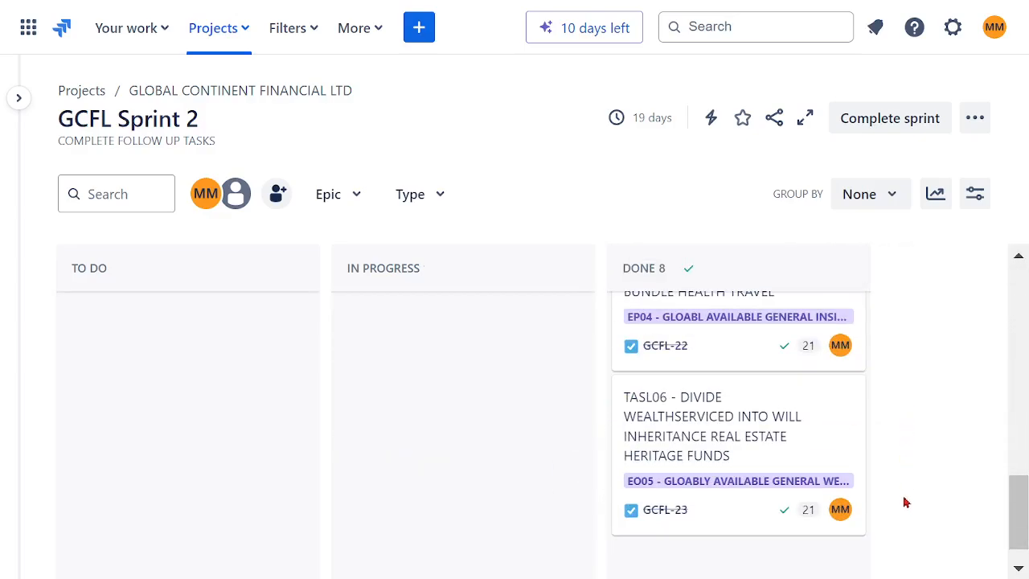
{"action": "scroll", "coordinate": [905, 500], "scroll_direction": "up", "scroll_amount": 8}
{"action": "scroll", "coordinate": [937, 441], "scroll_direction": "up", "scroll_amount": 2}
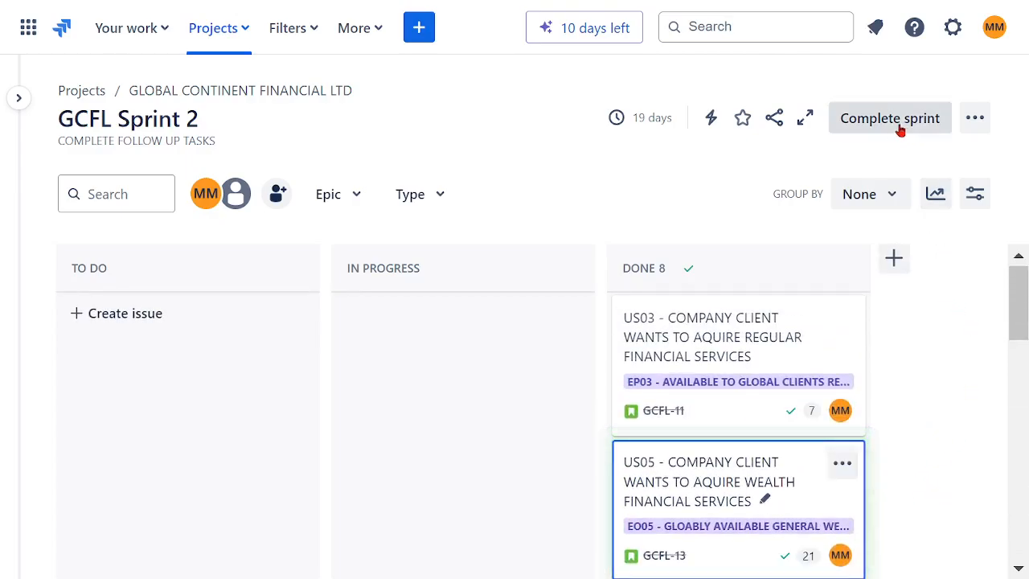
{"action": "left_click", "coordinate": [419, 27]}
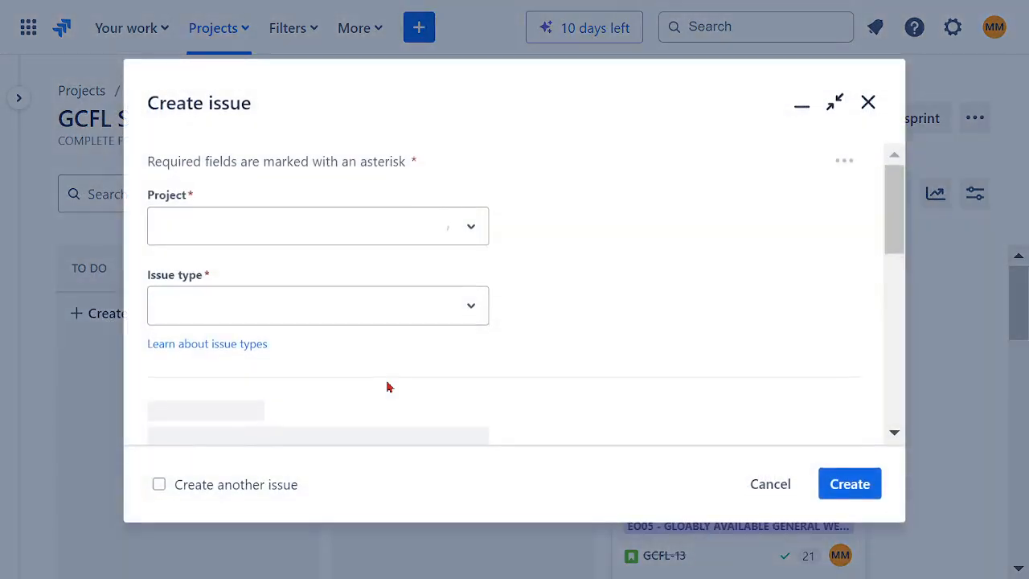
{"action": "scroll", "coordinate": [562, 303], "scroll_direction": "up", "scroll_amount": 3}
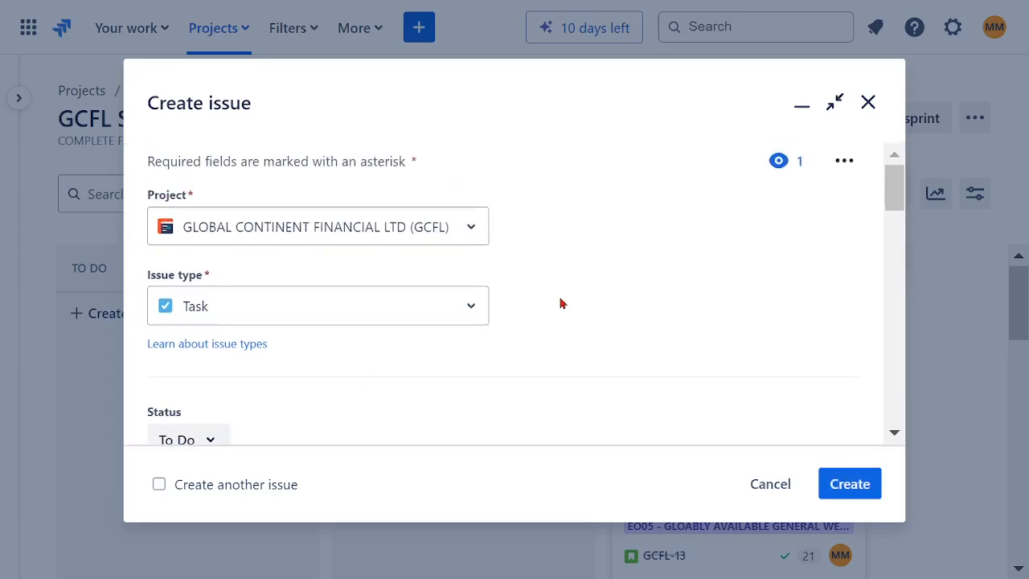
{"action": "left_click", "coordinate": [473, 314]}
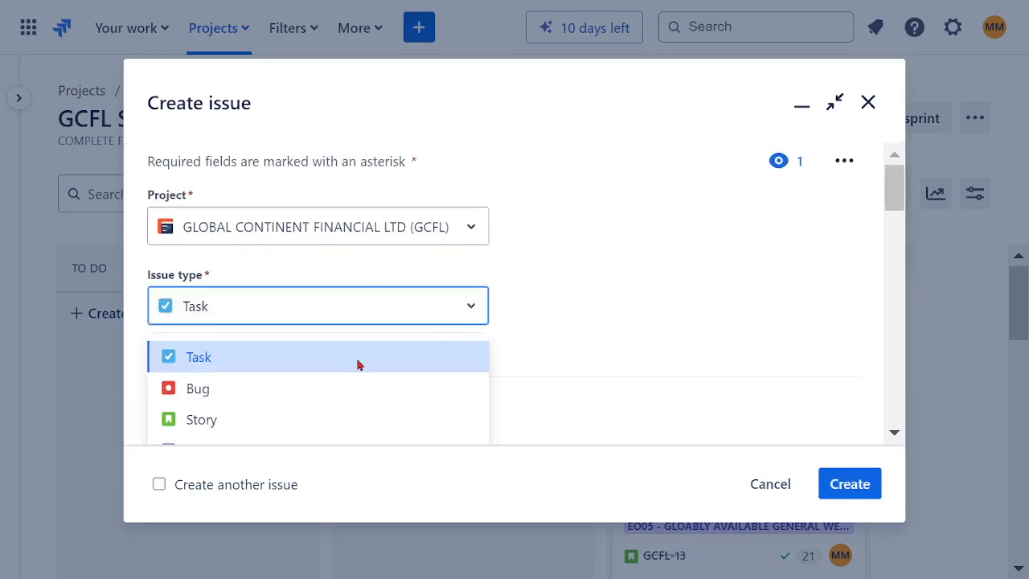
{"action": "left_click", "coordinate": [213, 397]}
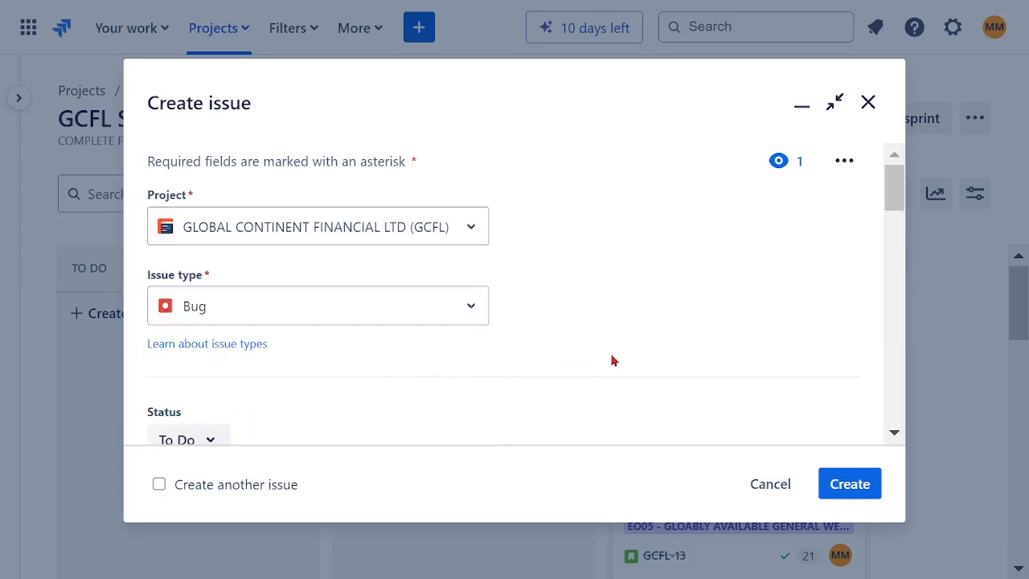
{"action": "scroll", "coordinate": [610, 360], "scroll_direction": "down", "scroll_amount": 3}
{"action": "scroll", "coordinate": [611, 375], "scroll_direction": "up", "scroll_amount": 3}
{"action": "left_click", "coordinate": [868, 103]}
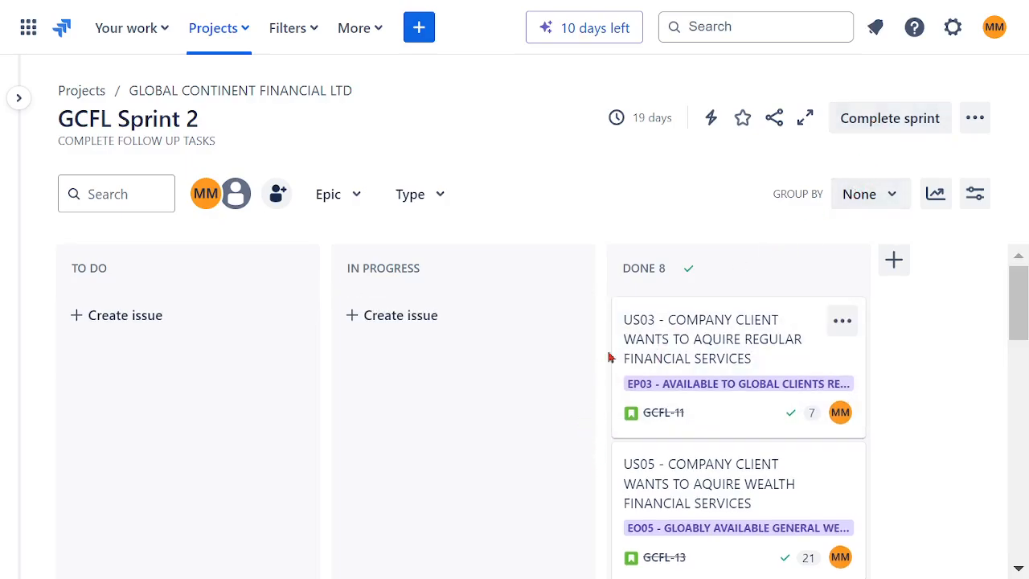
- Complete GCFL Sprint 2 and dismiss the Confluence retrospective setup without creating one
{"action": "left_click", "coordinate": [891, 119]}
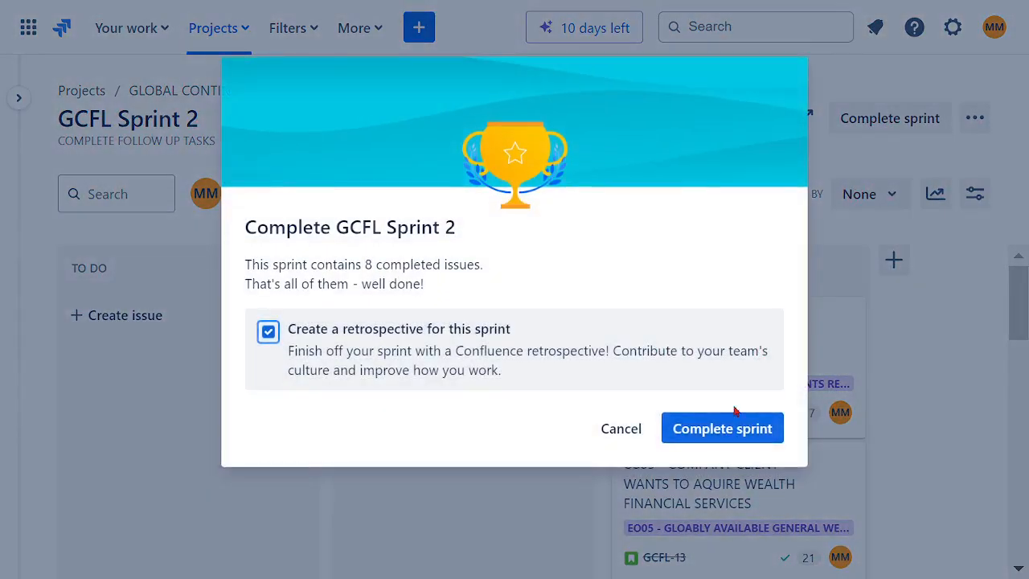
{"action": "left_click", "coordinate": [722, 430]}
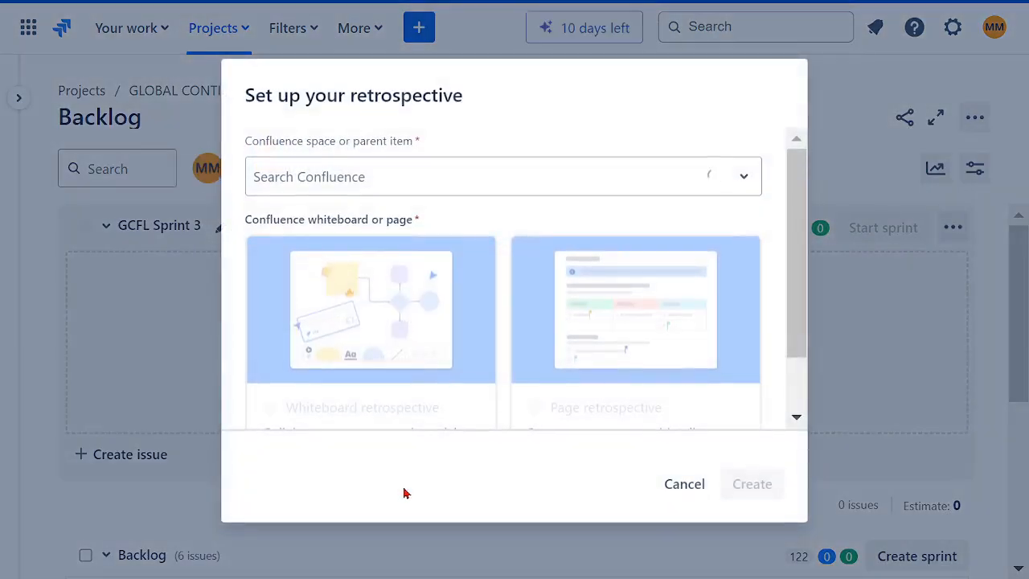
{"action": "left_click", "coordinate": [463, 193]}
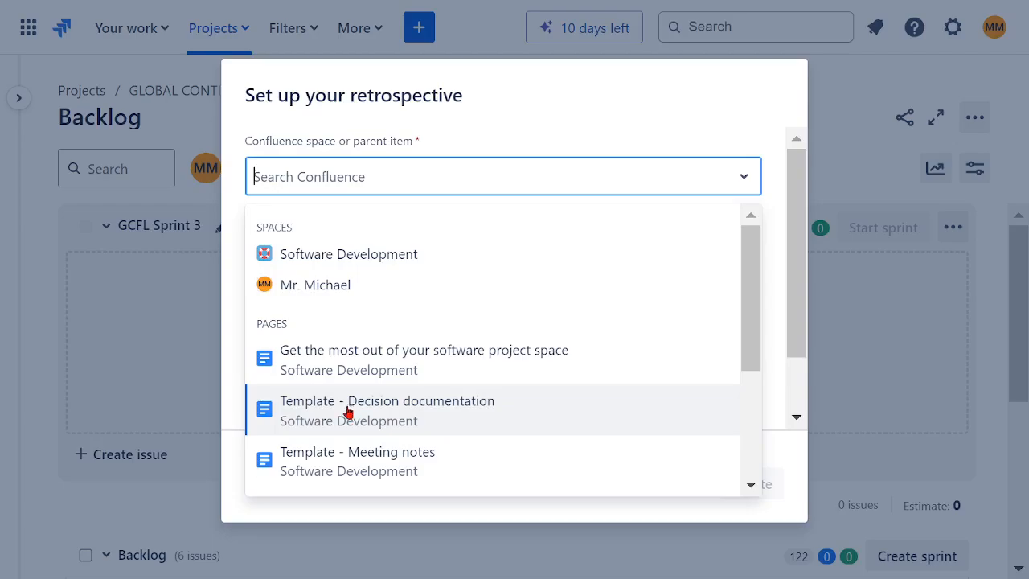
{"action": "left_click", "coordinate": [490, 114]}
{"action": "left_click", "coordinate": [684, 484]}
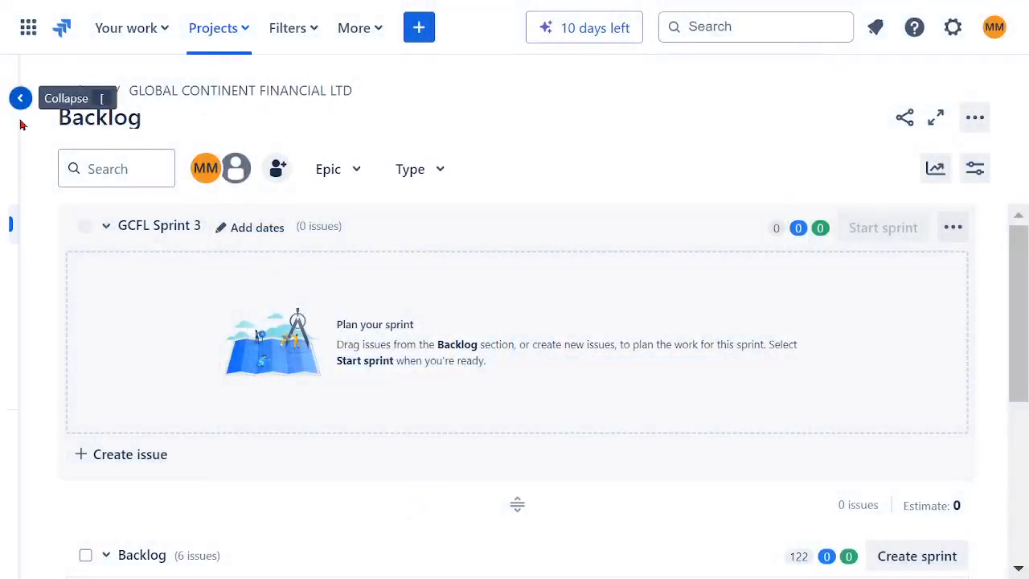
- Select all six backlog issues and move them into GCFL Sprint 3
{"action": "scroll", "coordinate": [531, 450], "scroll_direction": "down", "scroll_amount": 3}
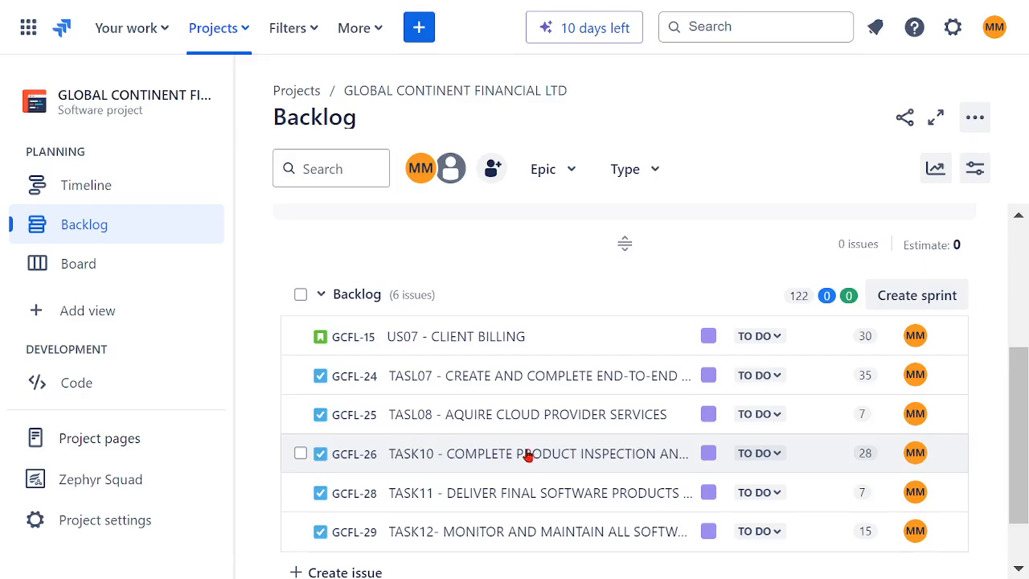
{"action": "left_click", "coordinate": [301, 295]}
{"action": "scroll", "coordinate": [562, 458], "scroll_direction": "down", "scroll_amount": 1}
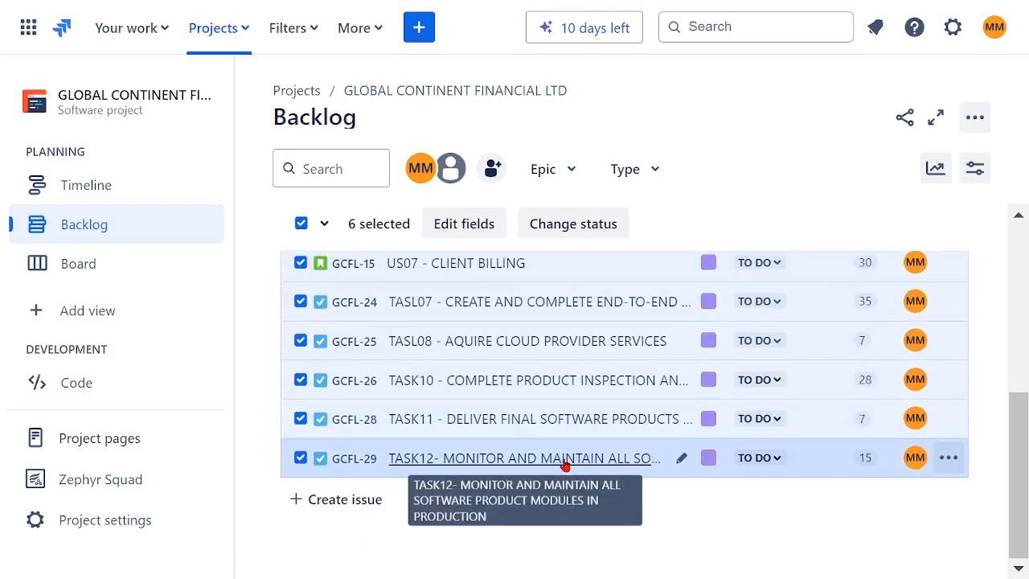
{"action": "scroll", "coordinate": [564, 466], "scroll_direction": "up", "scroll_amount": 3}
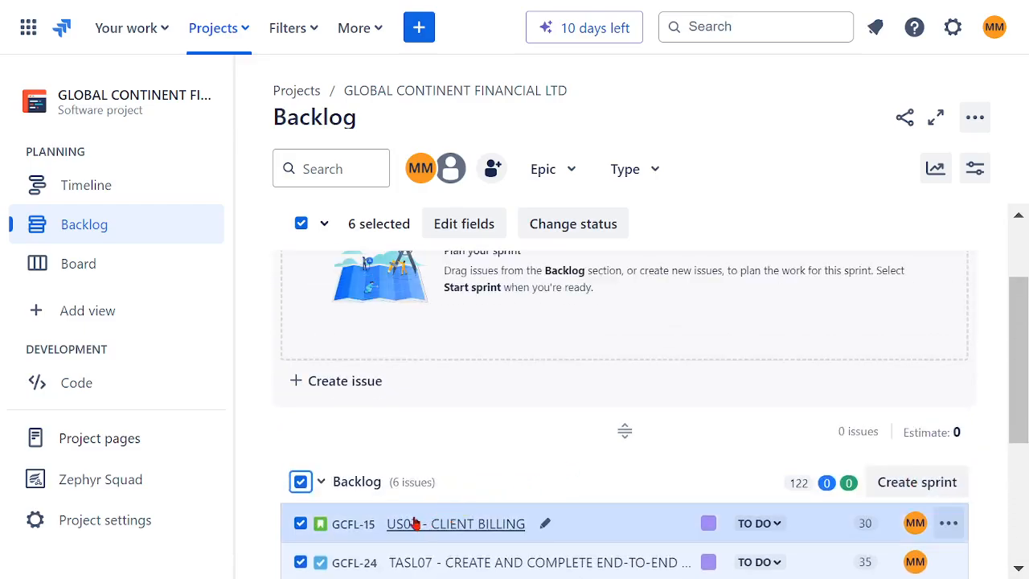
{"action": "scroll", "coordinate": [438, 466], "scroll_direction": "down", "scroll_amount": 3}
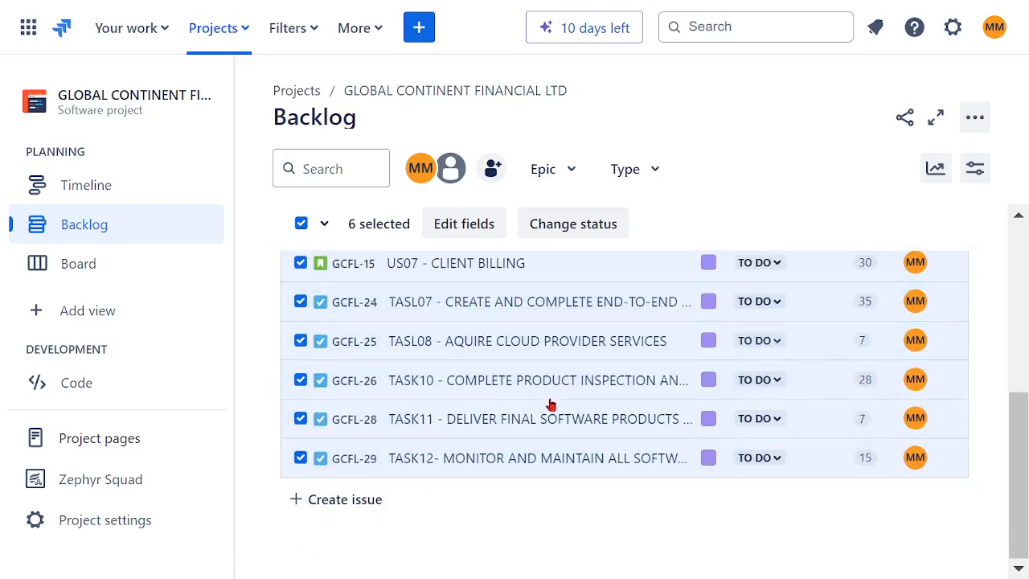
{"action": "scroll", "coordinate": [553, 400], "scroll_direction": "up", "scroll_amount": 3}
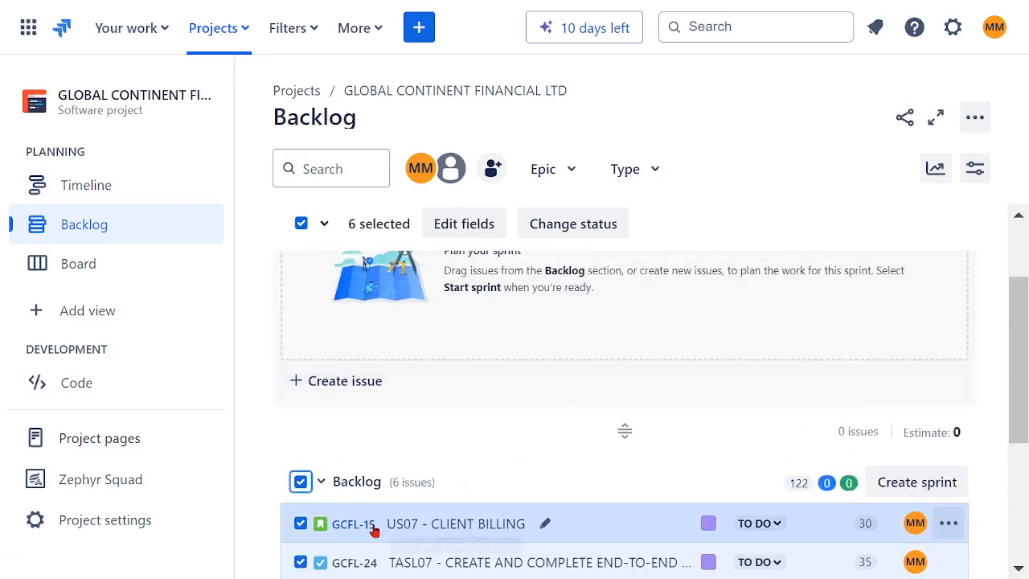
{"action": "left_click_drag", "start_coordinate": [372, 524], "coordinate": [429, 432]}
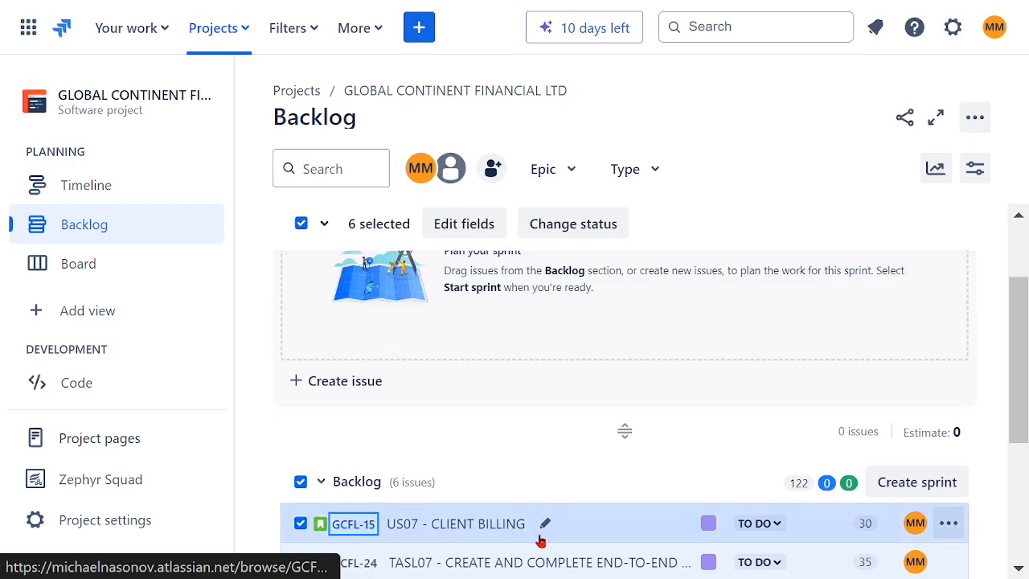
{"action": "left_click_drag", "start_coordinate": [585, 531], "coordinate": [370, 359]}
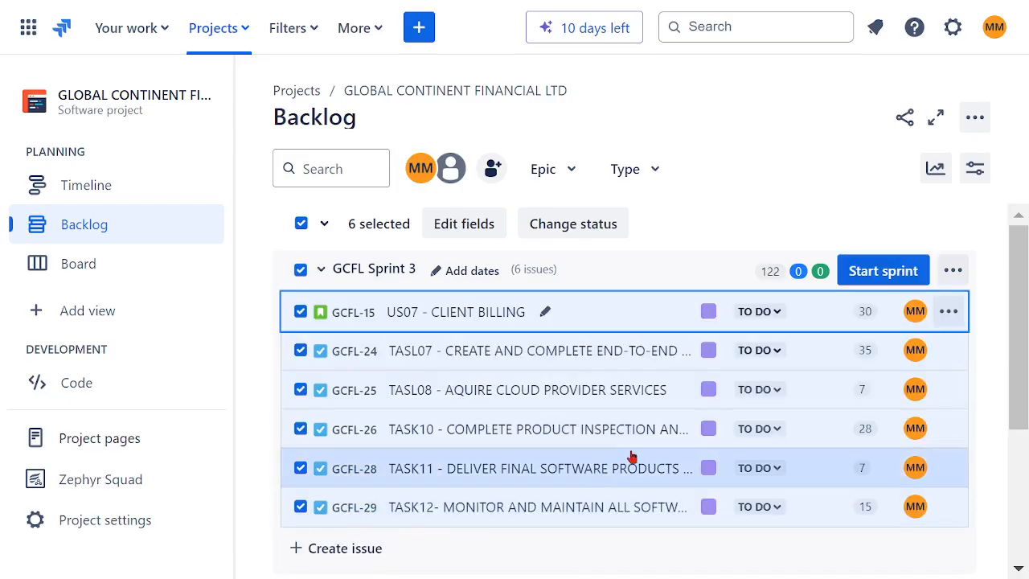
{"action": "scroll", "coordinate": [707, 446], "scroll_direction": "down", "scroll_amount": 2}
{"action": "scroll", "coordinate": [723, 441], "scroll_direction": "up", "scroll_amount": 3}
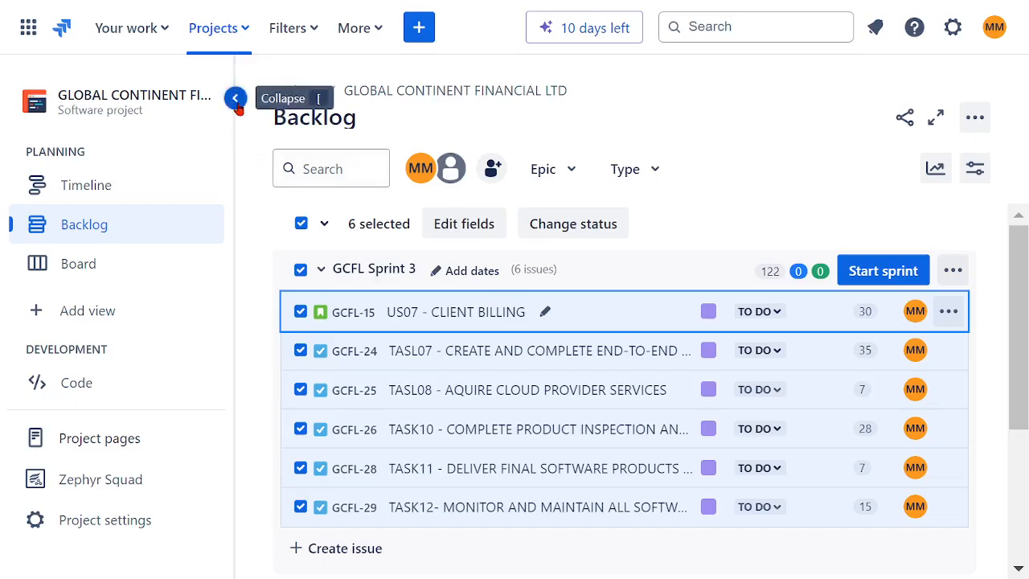
- Start GCFL Sprint 3 with a duration of 3 weeks
{"action": "left_click", "coordinate": [235, 98]}
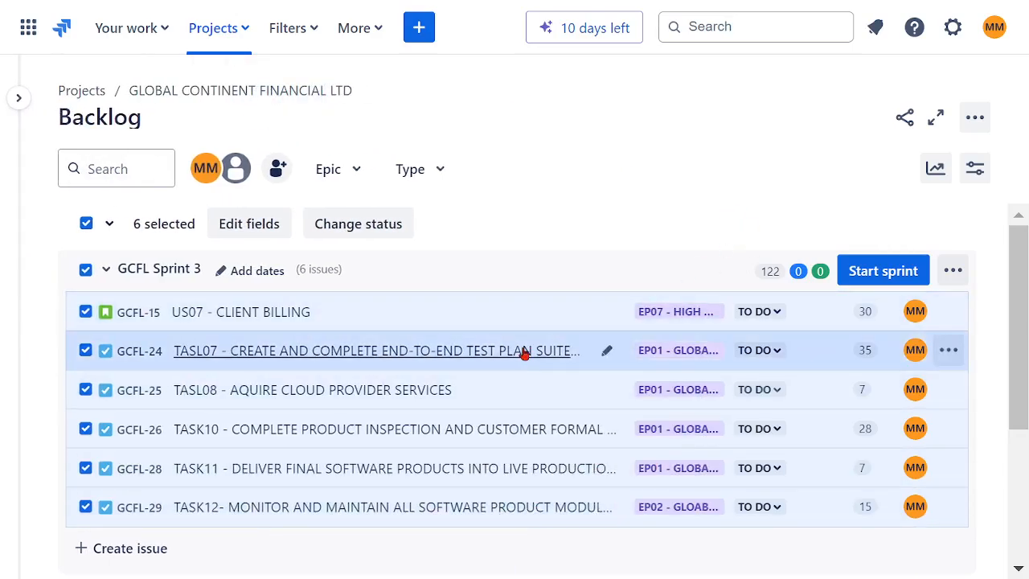
{"action": "scroll", "coordinate": [563, 382], "scroll_direction": "down", "scroll_amount": 3}
{"action": "scroll", "coordinate": [551, 386], "scroll_direction": "up", "scroll_amount": 3}
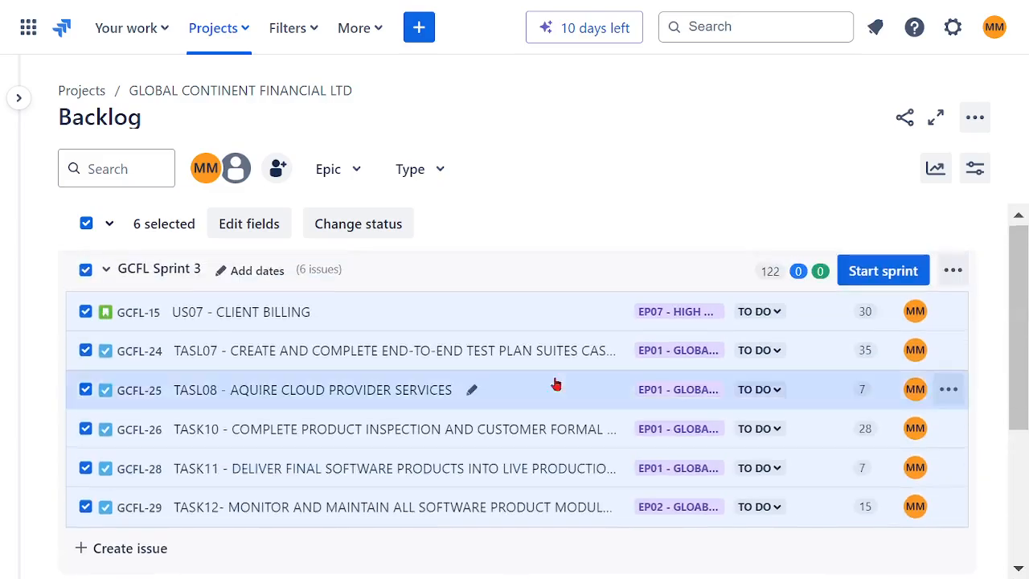
{"action": "left_click", "coordinate": [890, 271]}
{"action": "left_click", "coordinate": [831, 418]}
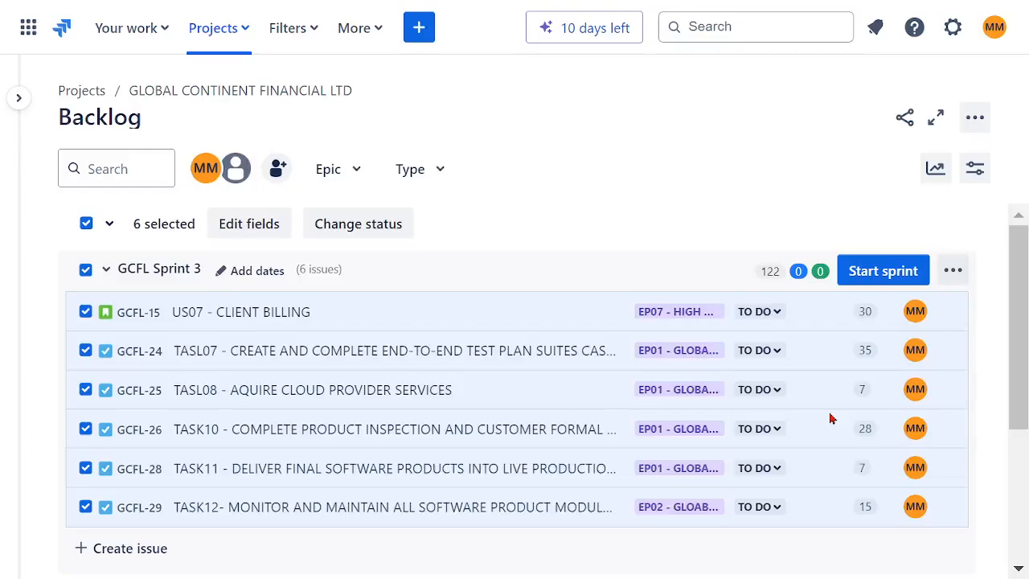
{"action": "left_click", "coordinate": [461, 295]}
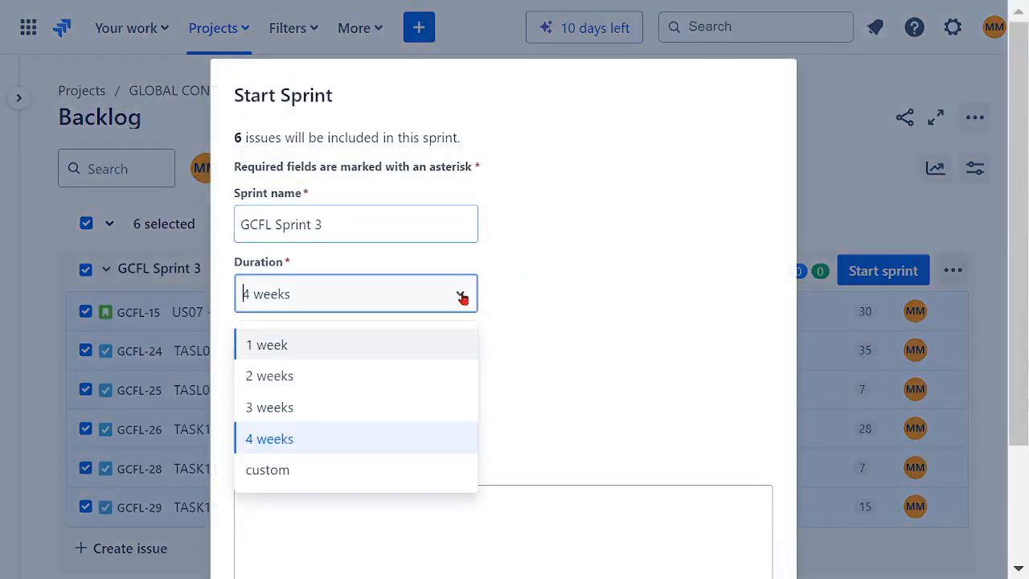
{"action": "left_click", "coordinate": [383, 402]}
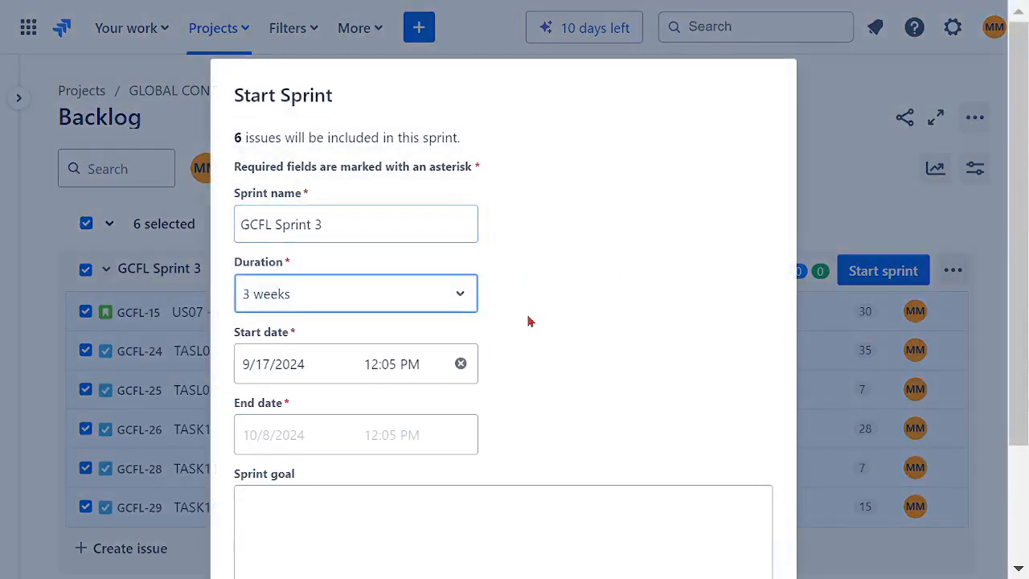
{"action": "scroll", "coordinate": [607, 291], "scroll_direction": "down", "scroll_amount": 2}
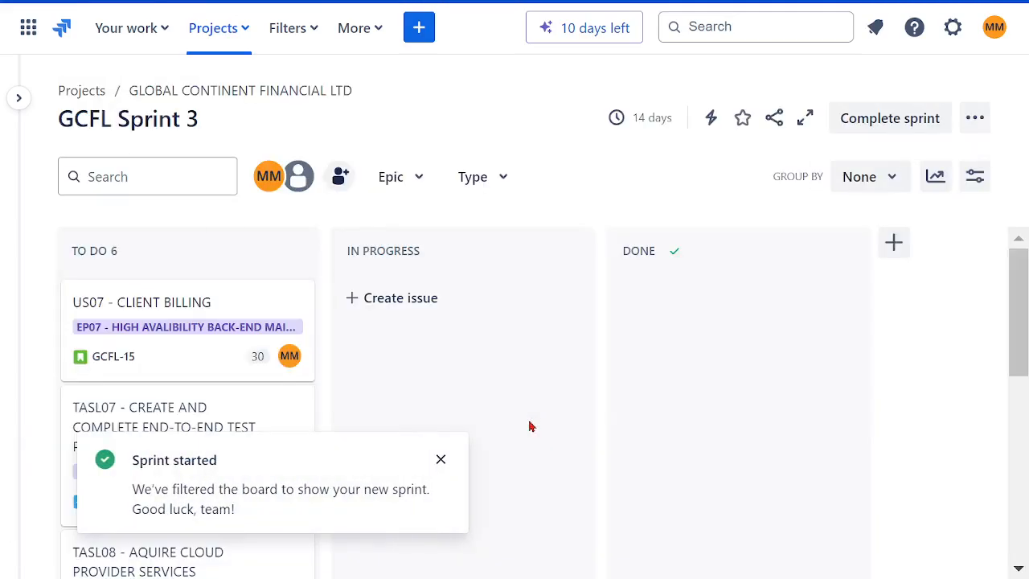
{"action": "left_click", "coordinate": [440, 459]}
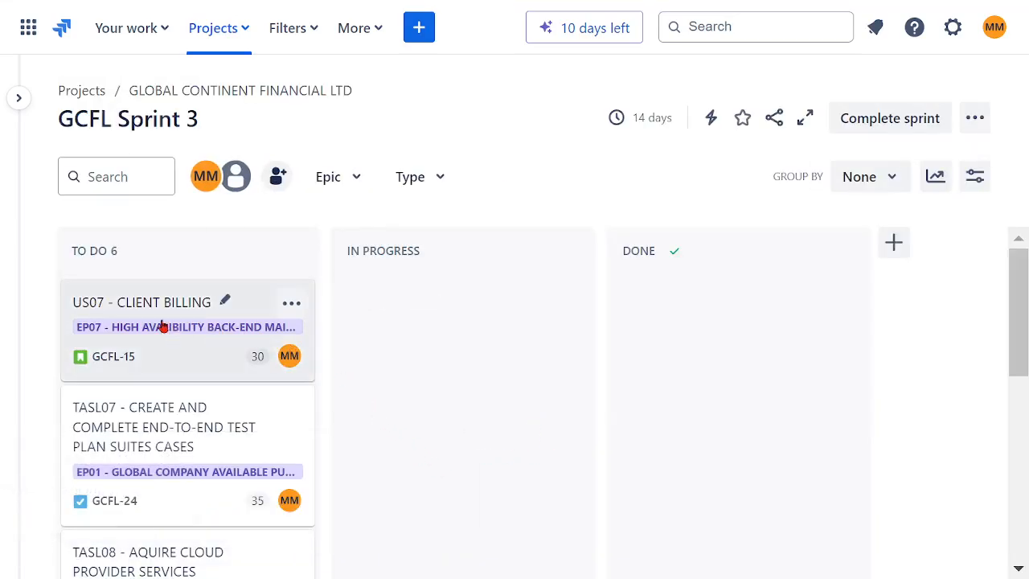
- Move TASL07, TASL08, TASK11, TASK12 and TASK10 from To Do to In Progress
{"action": "left_click_drag", "start_coordinate": [133, 429], "coordinate": [407, 326]}
{"action": "scroll", "coordinate": [243, 416], "scroll_direction": "down", "scroll_amount": 2}
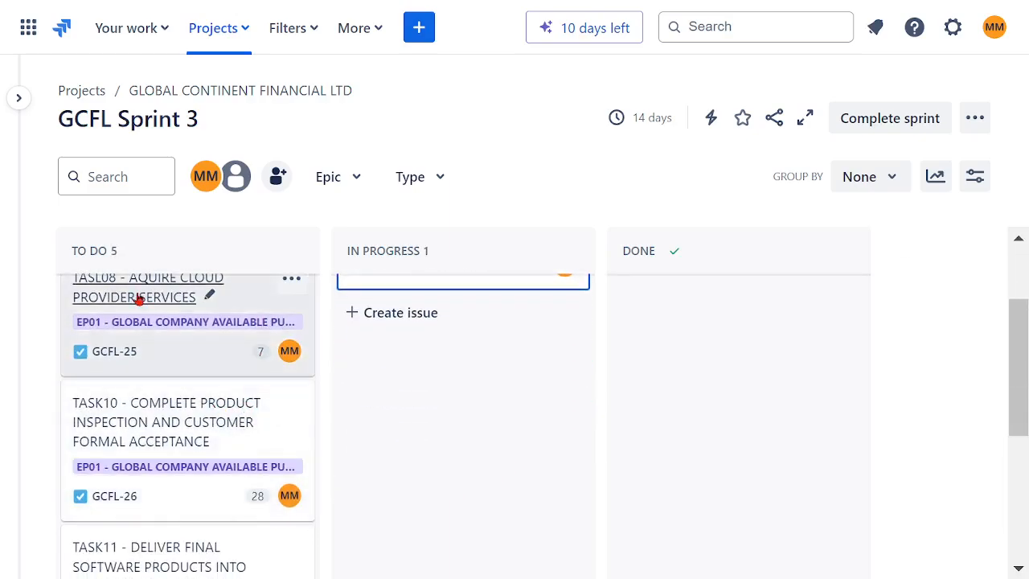
{"action": "left_click_drag", "start_coordinate": [137, 298], "coordinate": [340, 420]}
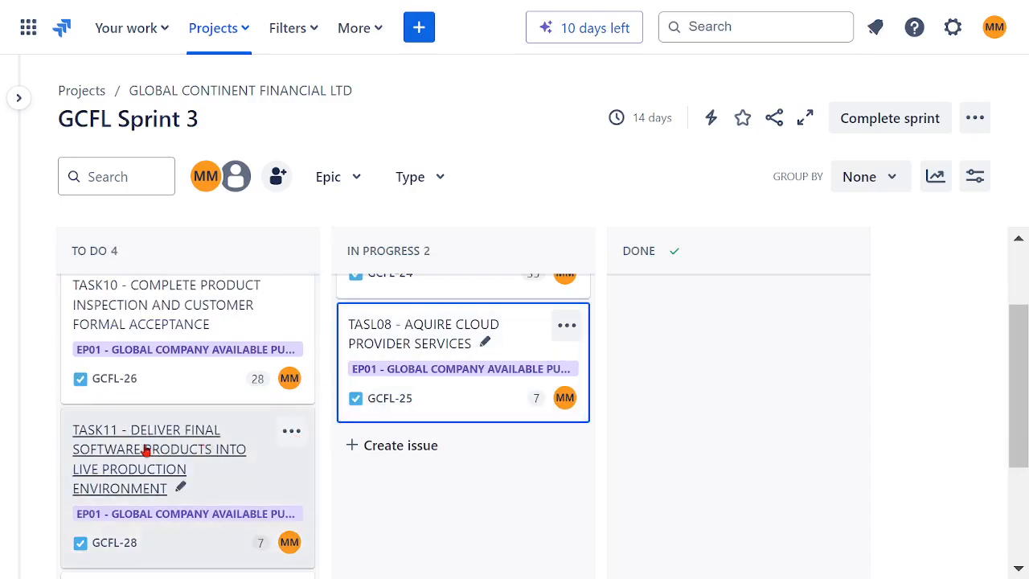
{"action": "left_click_drag", "start_coordinate": [145, 447], "coordinate": [372, 475]}
{"action": "scroll", "coordinate": [225, 391], "scroll_direction": "down", "scroll_amount": 1}
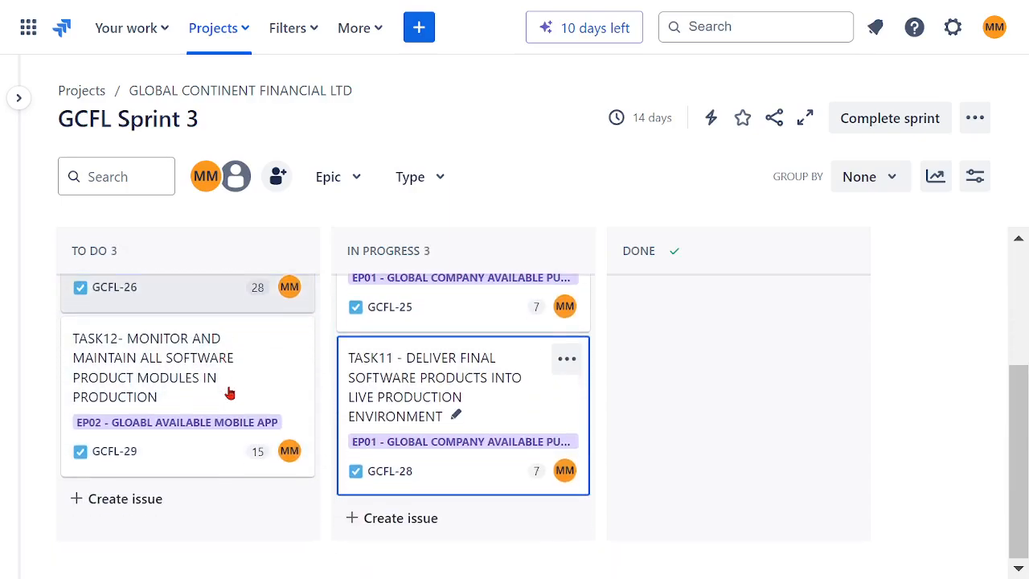
{"action": "left_click_drag", "start_coordinate": [184, 364], "coordinate": [271, 438]}
{"action": "left_click_drag", "start_coordinate": [352, 468], "coordinate": [487, 488]}
{"action": "scroll", "coordinate": [321, 425], "scroll_direction": "up", "scroll_amount": 5}
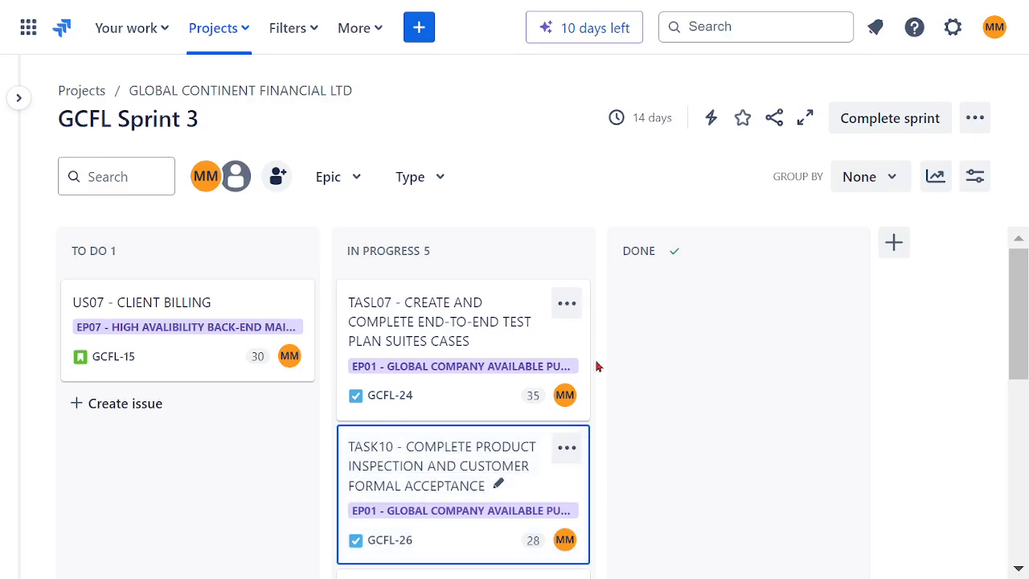
- Move TASL07, TASL08 and TASK10 from In Progress to Done
{"action": "scroll", "coordinate": [591, 358], "scroll_direction": "down", "scroll_amount": 5}
{"action": "scroll", "coordinate": [573, 362], "scroll_direction": "down", "scroll_amount": 2}
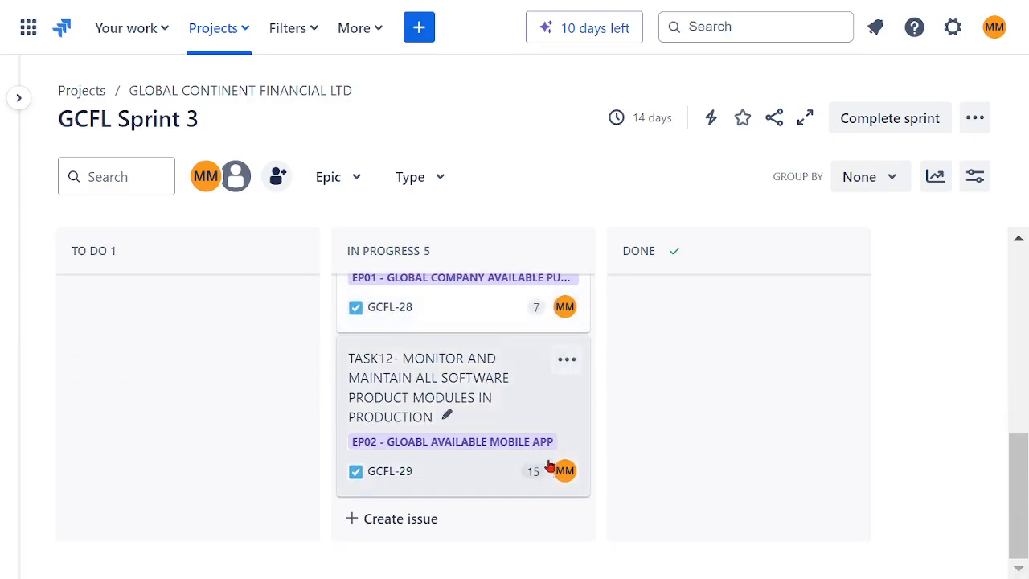
{"action": "scroll", "coordinate": [549, 466], "scroll_direction": "up", "scroll_amount": 5}
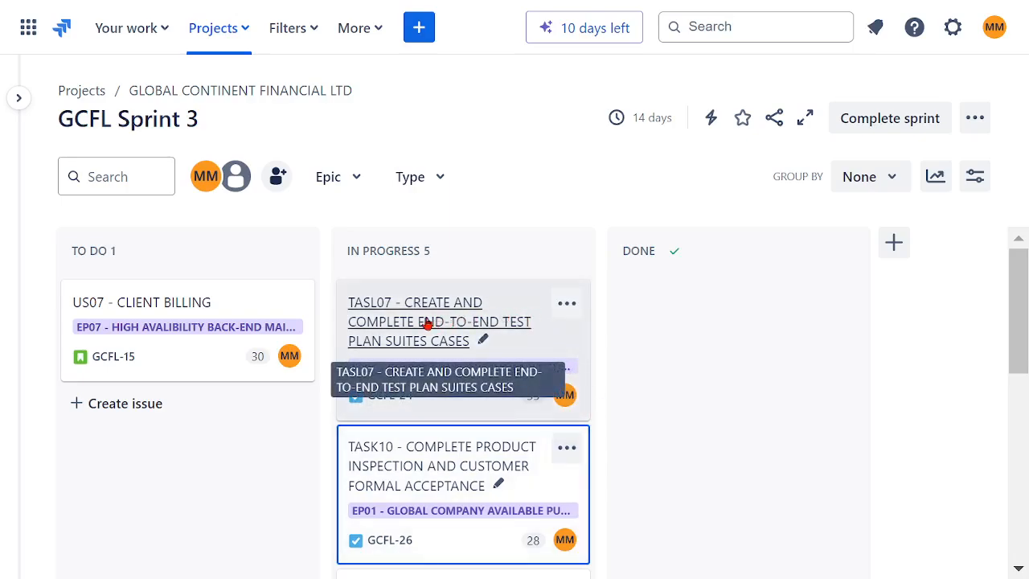
{"action": "left_click_drag", "start_coordinate": [424, 325], "coordinate": [653, 487]}
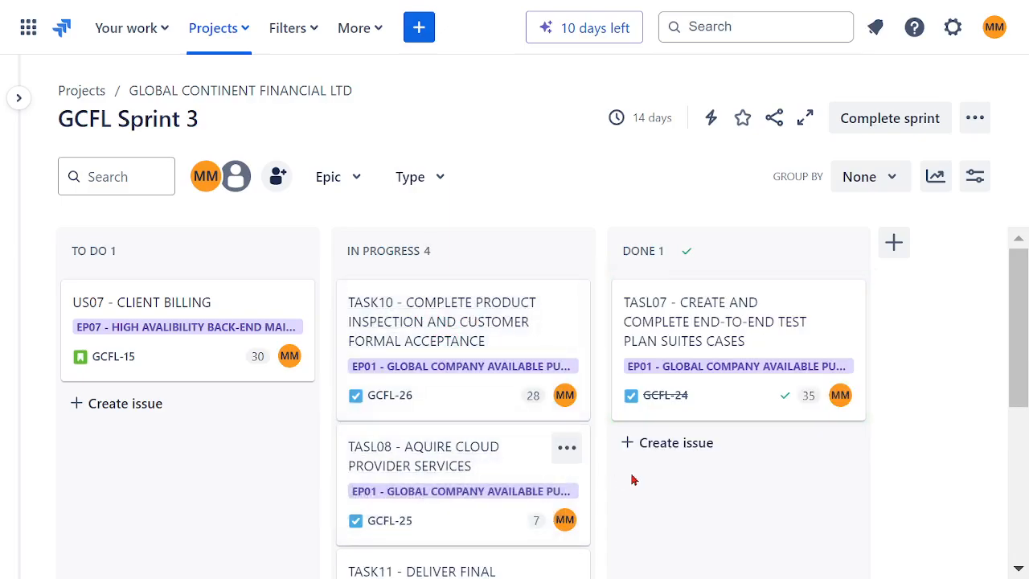
{"action": "left_click_drag", "start_coordinate": [477, 463], "coordinate": [618, 482]}
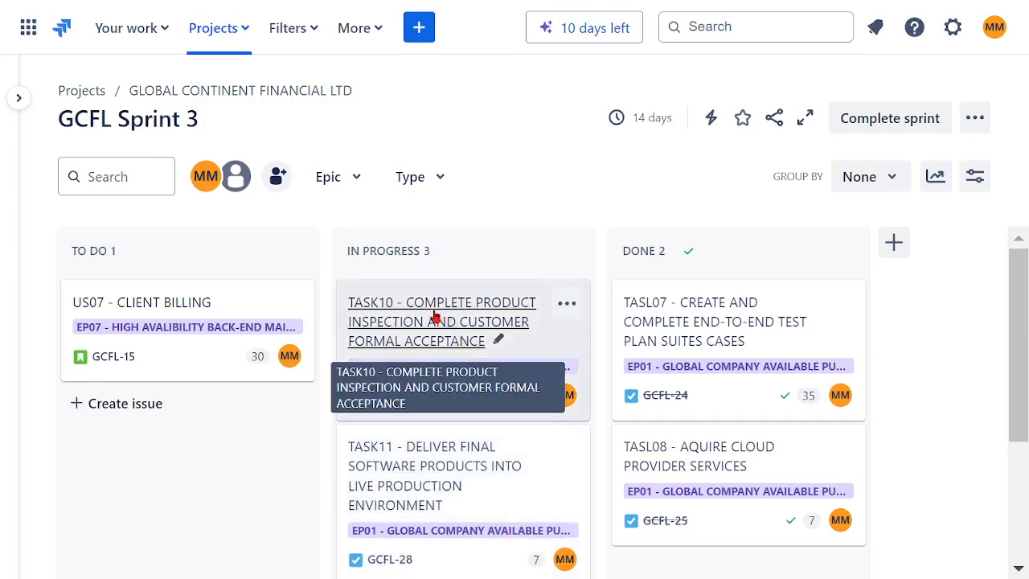
{"action": "left_click_drag", "start_coordinate": [434, 316], "coordinate": [616, 505]}
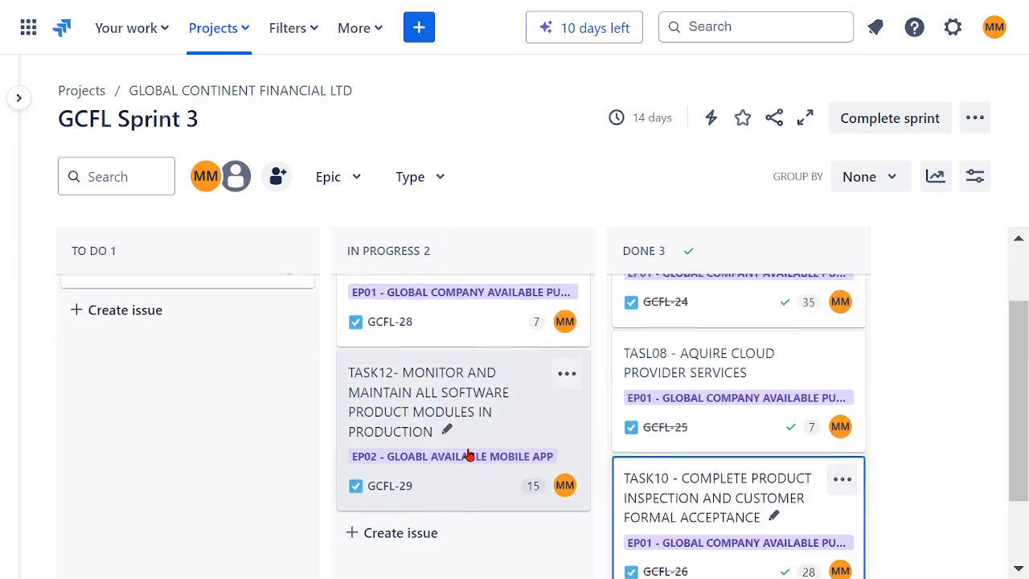
{"action": "scroll", "coordinate": [468, 455], "scroll_direction": "up", "scroll_amount": 2}
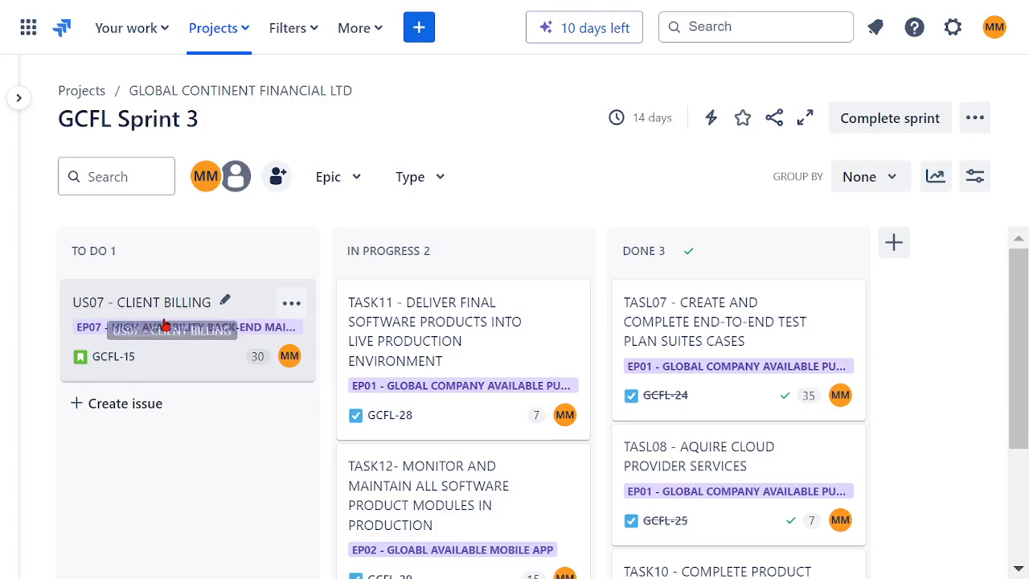
- Move TASK11 and TASK12 from In Progress back to To Do
{"action": "left_click_drag", "start_coordinate": [426, 325], "coordinate": [186, 407]}
{"action": "left_click_drag", "start_coordinate": [436, 368], "coordinate": [187, 538]}
{"action": "scroll", "coordinate": [460, 478], "scroll_direction": "up", "scroll_amount": 2}
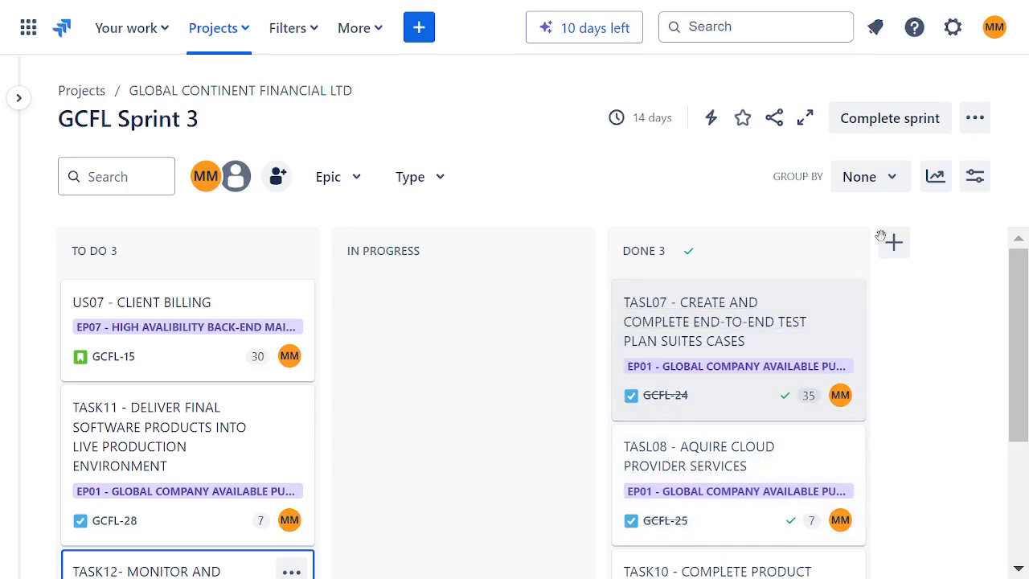
- Complete GCFL Sprint 3, moving its open issues to the Backlog and skipping the retrospective
{"action": "left_click", "coordinate": [884, 129]}
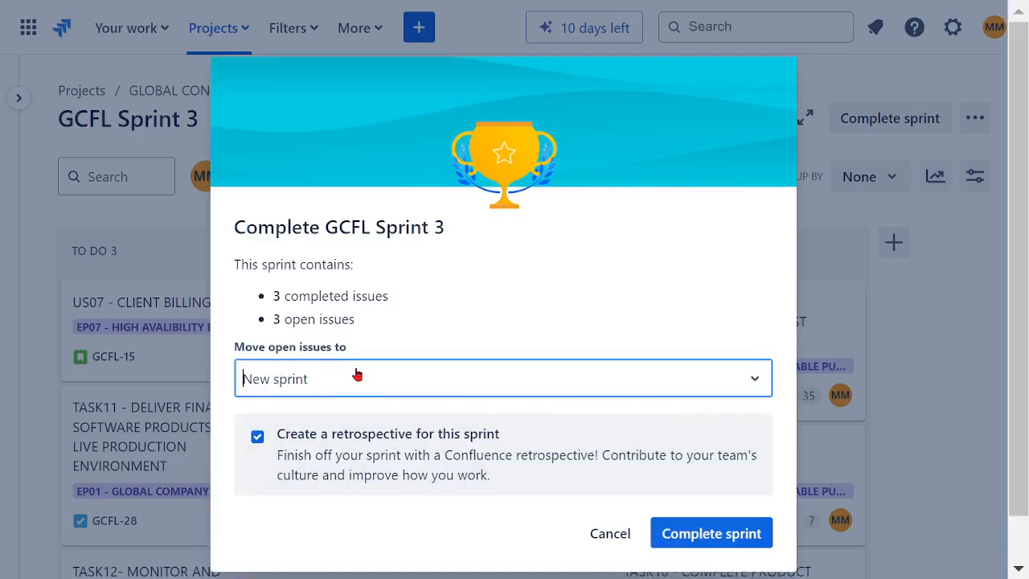
{"action": "left_click", "coordinate": [755, 389]}
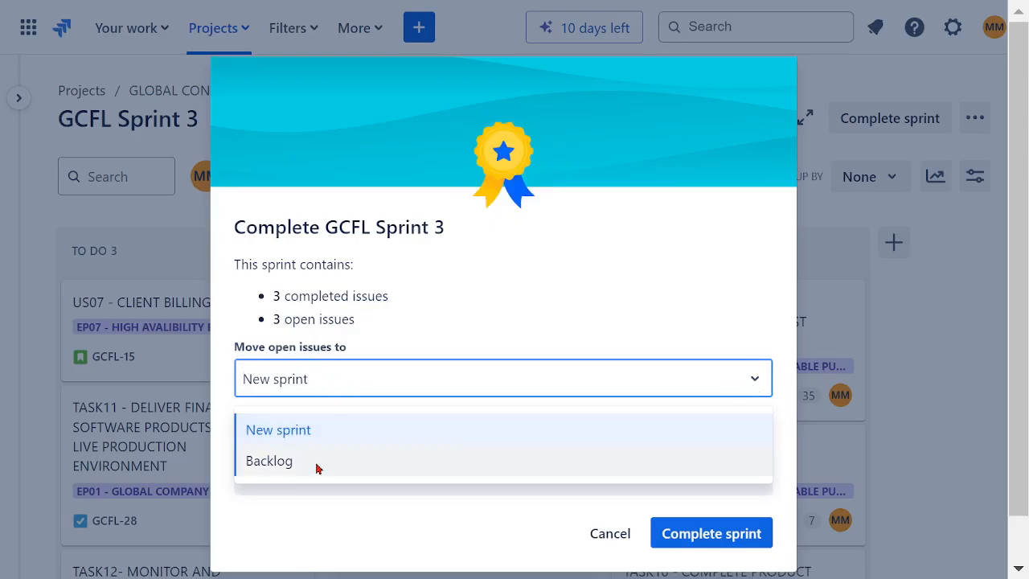
{"action": "left_click", "coordinate": [273, 461]}
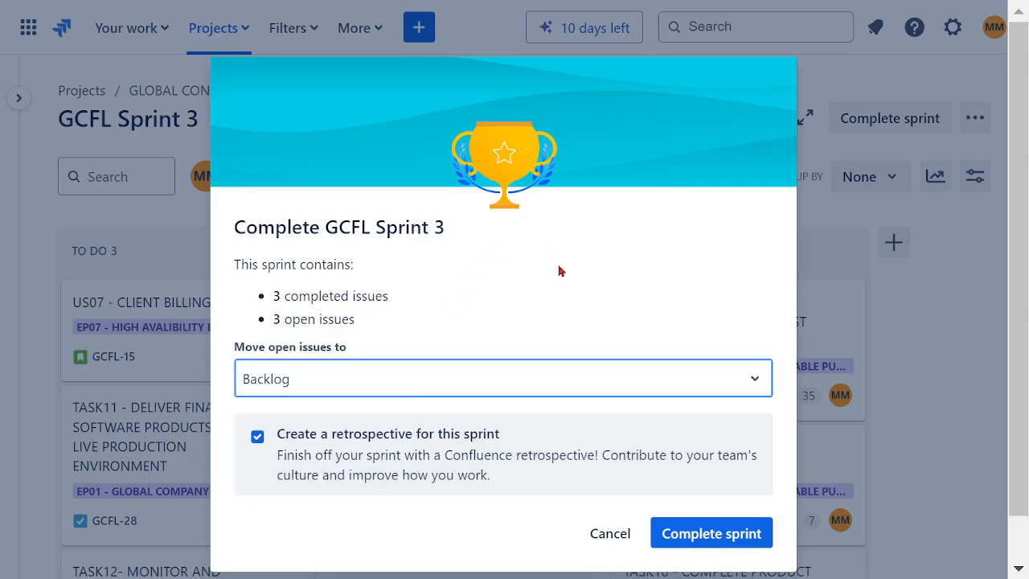
{"action": "left_click", "coordinate": [700, 541]}
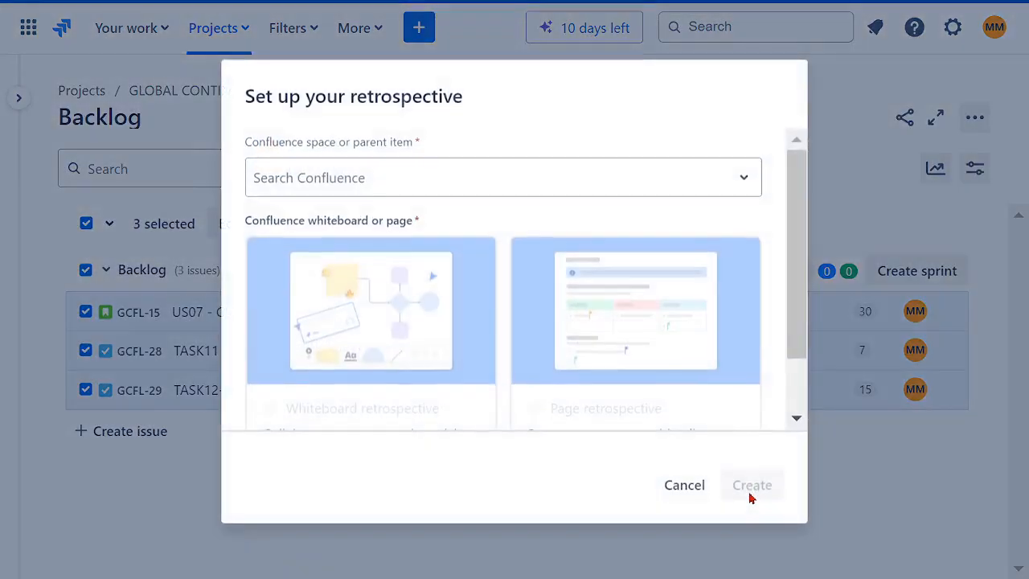
{"action": "left_click", "coordinate": [684, 485]}
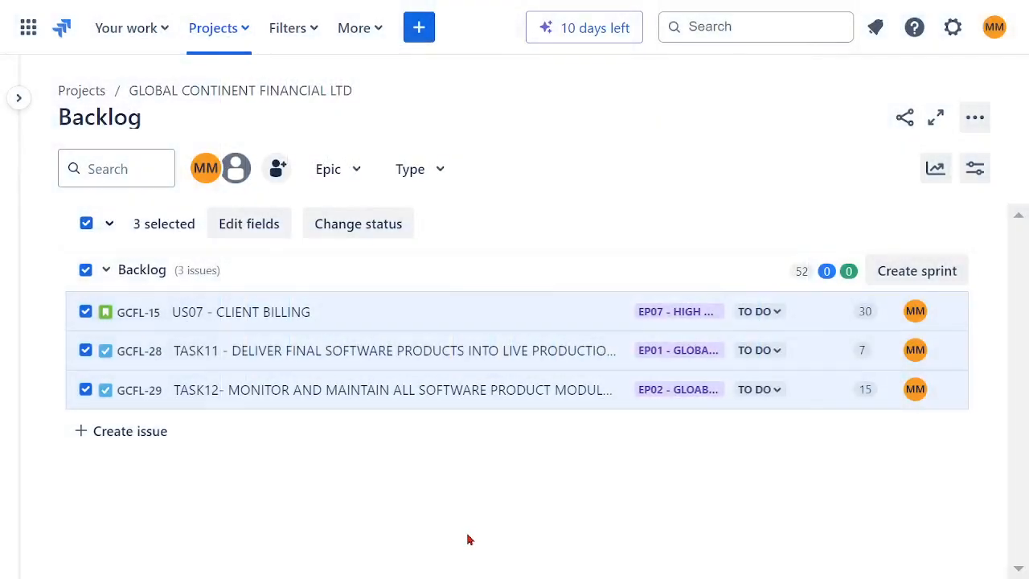
- Create GCFL Sprint 4 and move all three backlog issues into it
{"action": "left_click", "coordinate": [19, 98]}
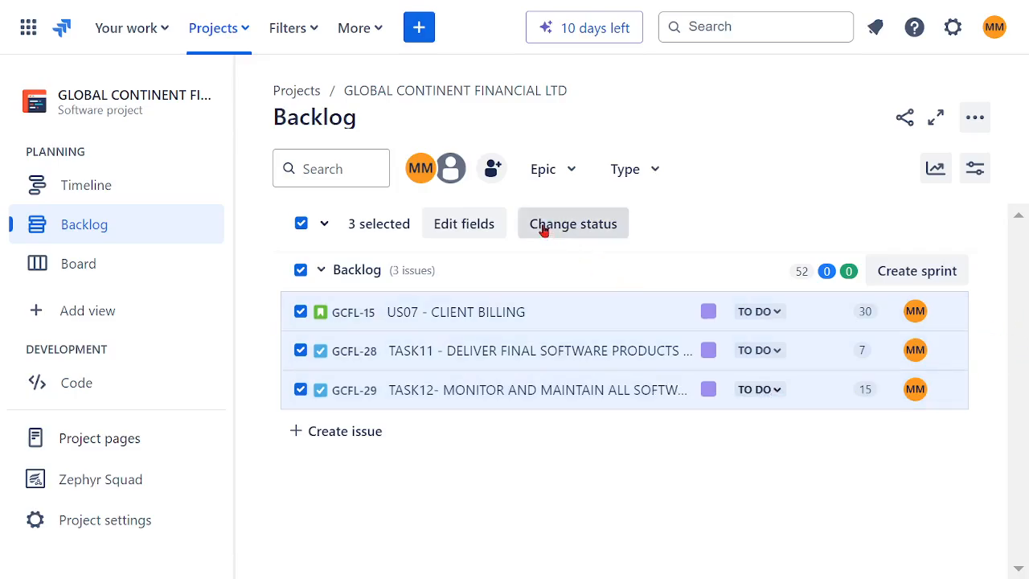
{"action": "left_click", "coordinate": [302, 225]}
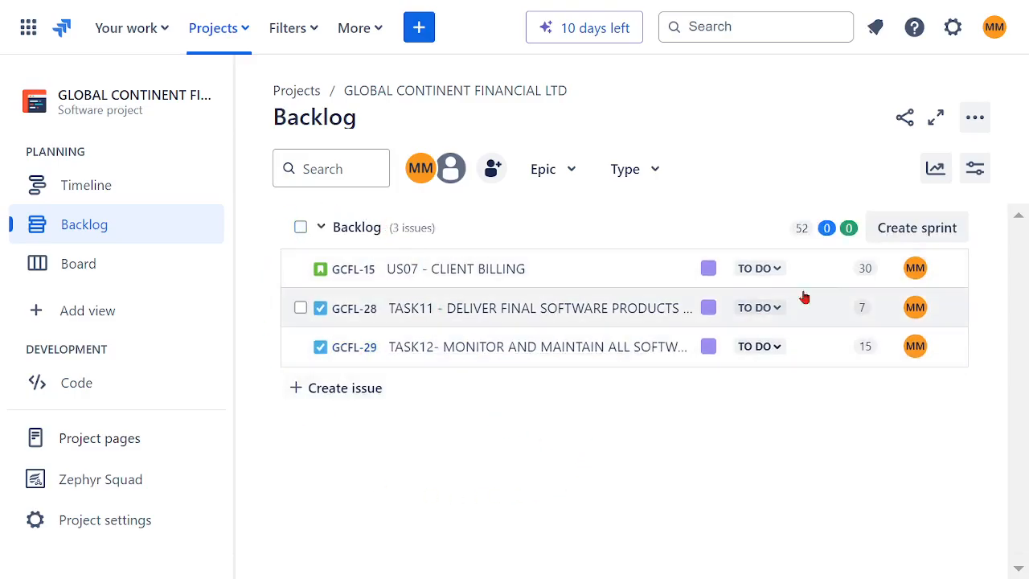
{"action": "left_click", "coordinate": [922, 229]}
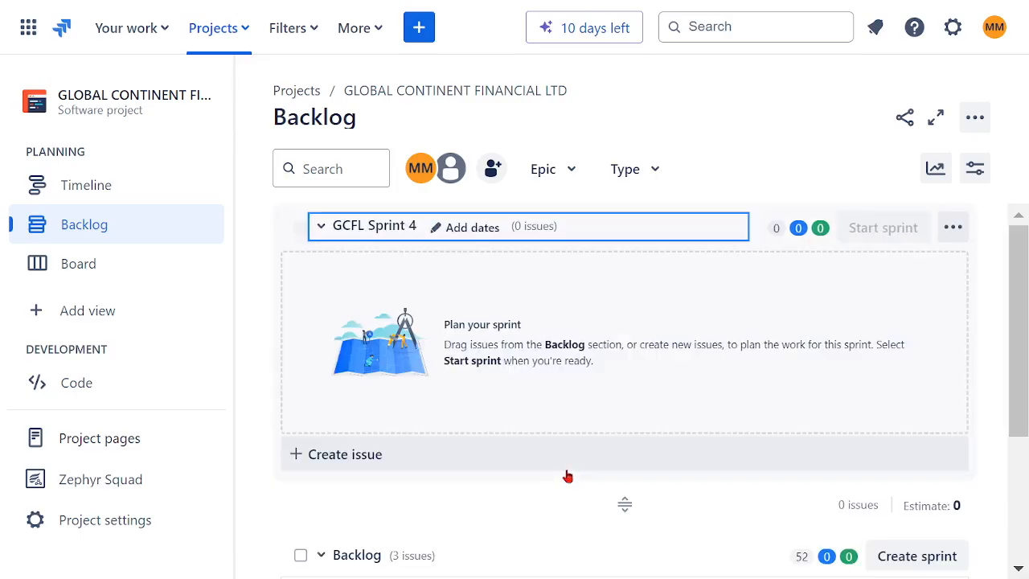
{"action": "scroll", "coordinate": [643, 458], "scroll_direction": "down", "scroll_amount": 2}
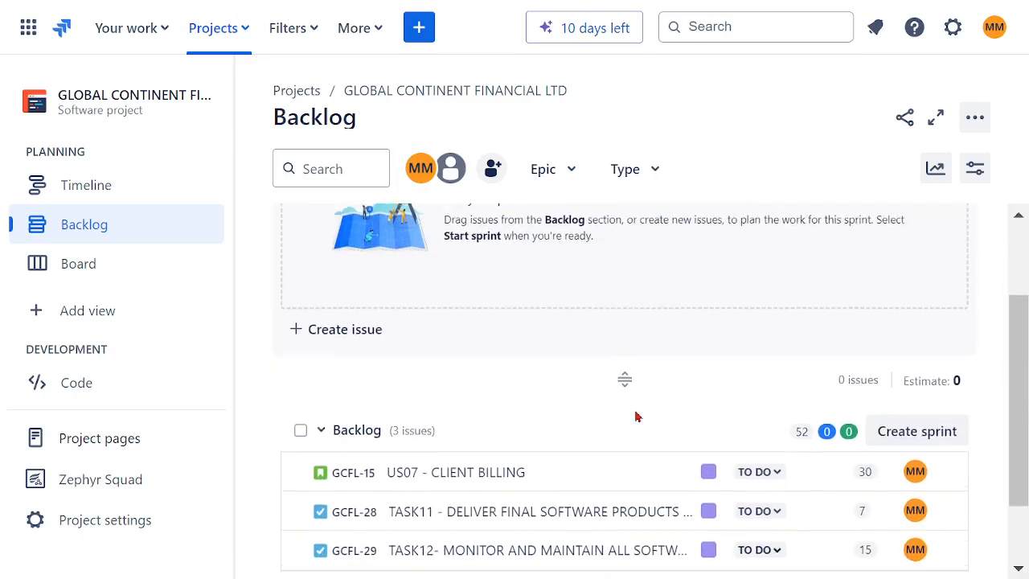
{"action": "left_click", "coordinate": [300, 426]}
{"action": "left_click_drag", "start_coordinate": [566, 475], "coordinate": [707, 450]}
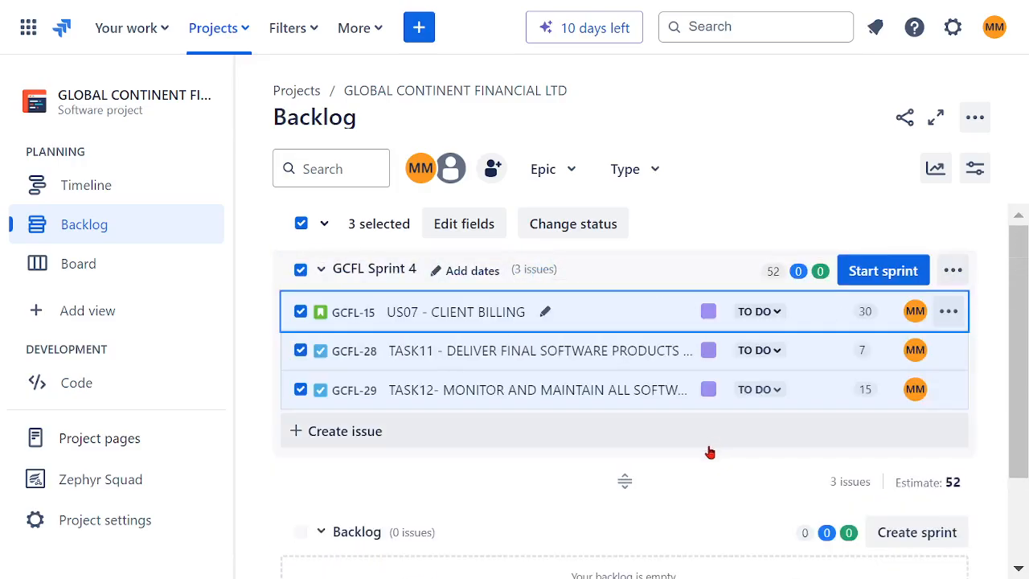
- Start GCFL Sprint 4 with a duration of 1 week
{"action": "left_click", "coordinate": [882, 272]}
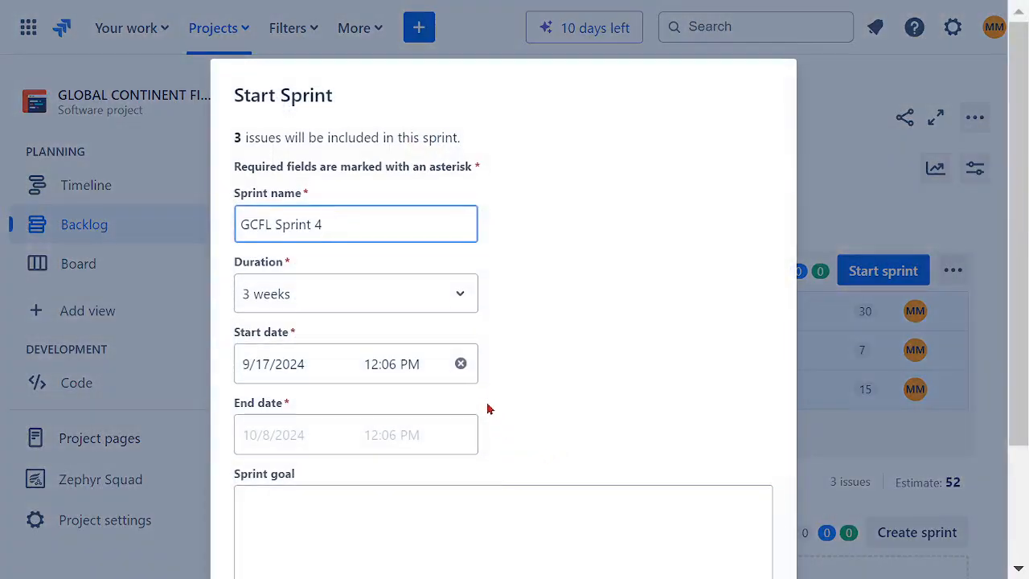
{"action": "left_click", "coordinate": [460, 295]}
{"action": "left_click", "coordinate": [380, 342]}
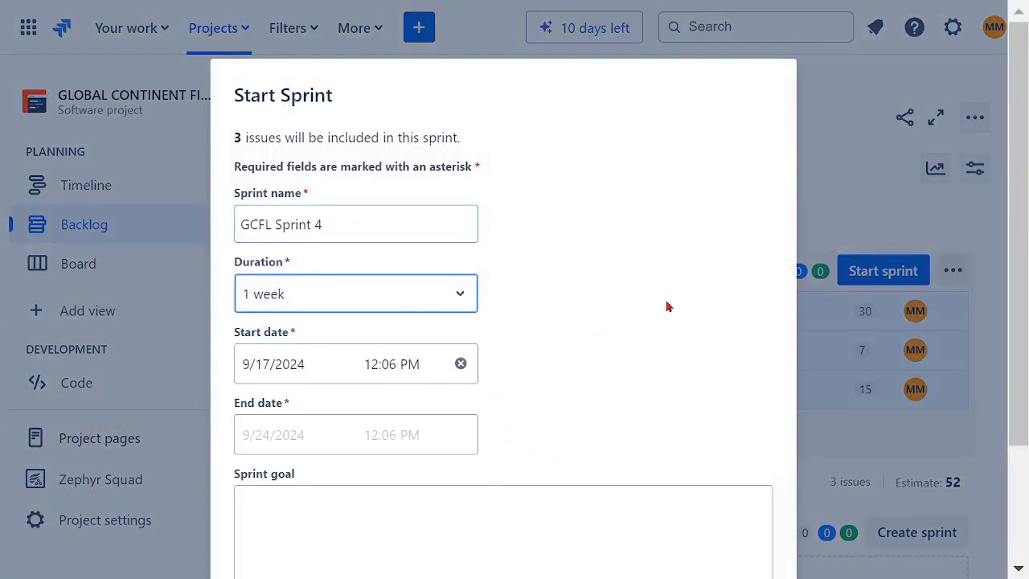
{"action": "scroll", "coordinate": [672, 306], "scroll_direction": "down", "scroll_amount": 2}
{"action": "left_click", "coordinate": [735, 512]}
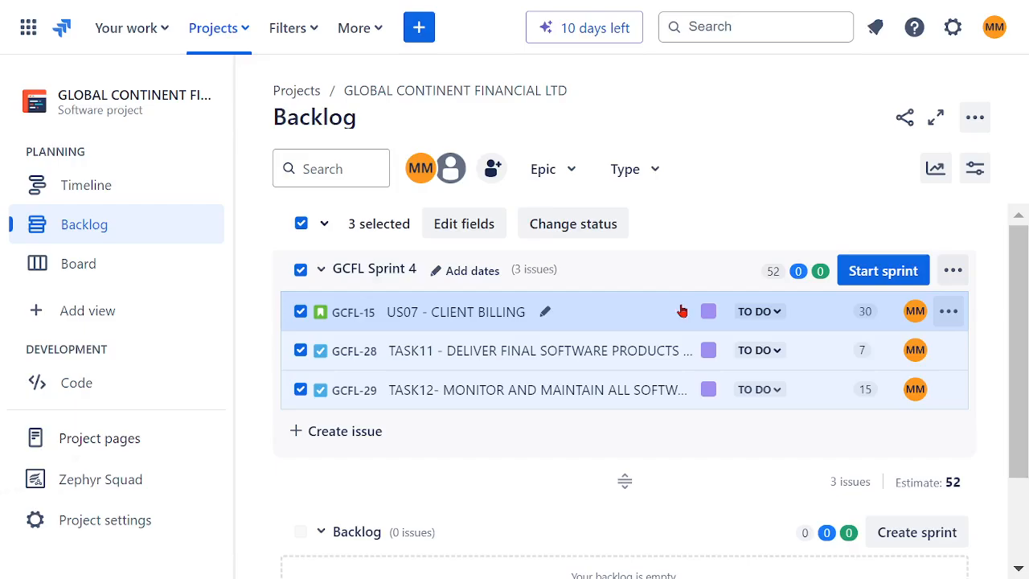
{"action": "left_click", "coordinate": [441, 459]}
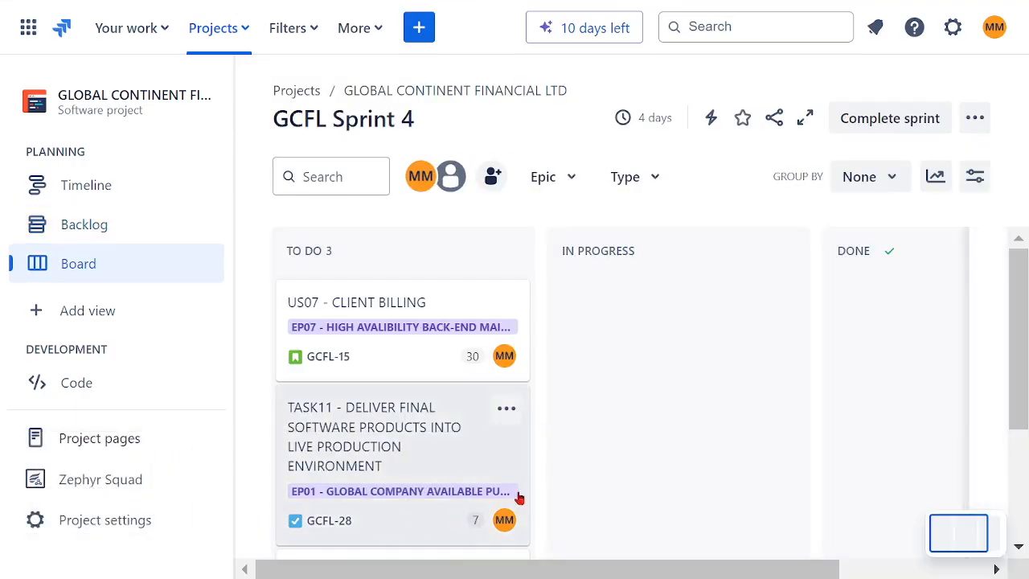
- Move US07, TASK11 and TASK12 through the board to Done
{"action": "left_click_drag", "start_coordinate": [381, 314], "coordinate": [808, 323]}
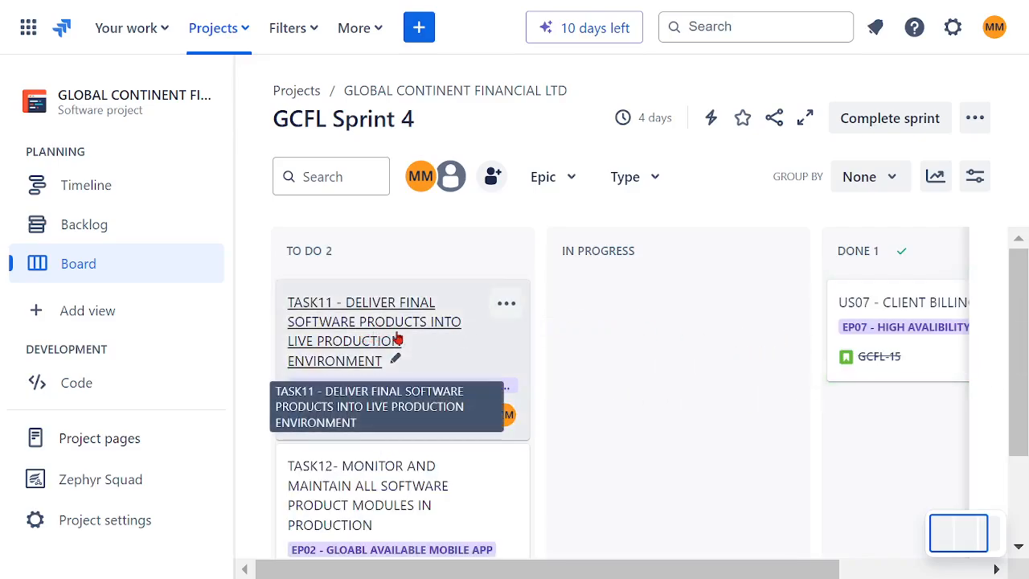
{"action": "left_click_drag", "start_coordinate": [480, 361], "coordinate": [793, 397]}
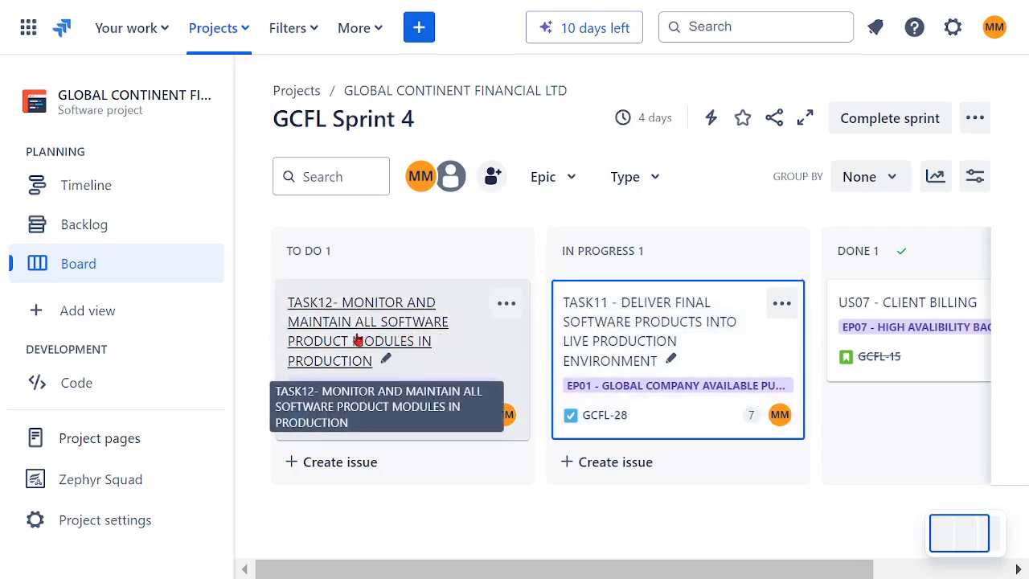
{"action": "left_click_drag", "start_coordinate": [602, 324], "coordinate": [892, 382]}
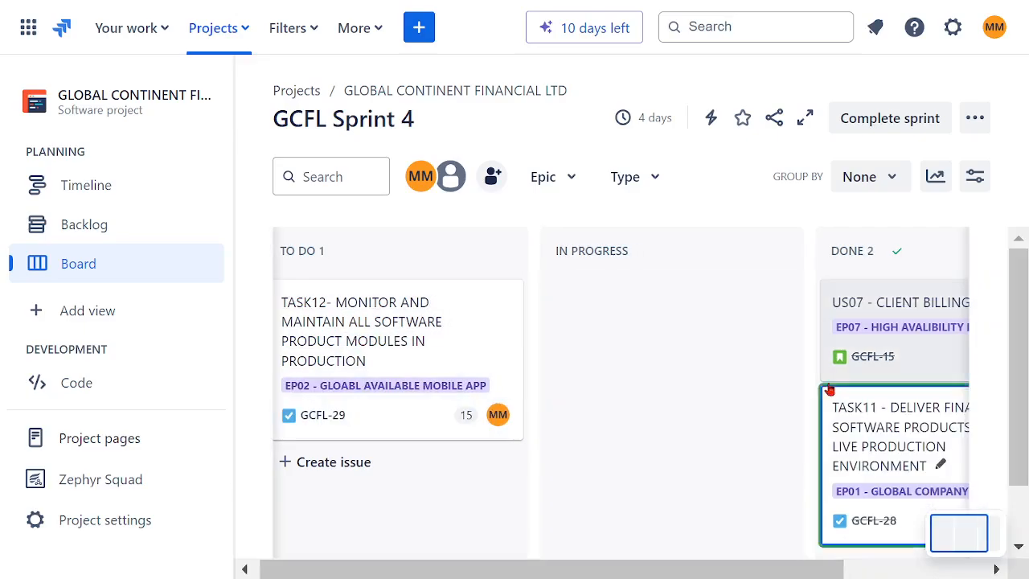
{"action": "left_click_drag", "start_coordinate": [322, 324], "coordinate": [816, 498]}
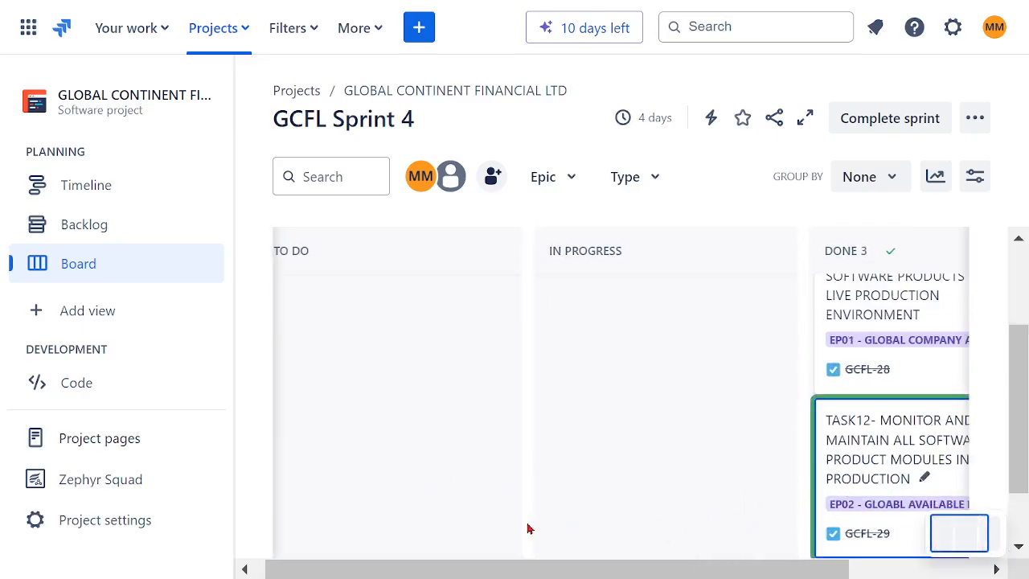
- Complete GCFL Sprint 4 without creating a retrospective
{"action": "left_click_drag", "start_coordinate": [718, 567], "coordinate": [854, 570]}
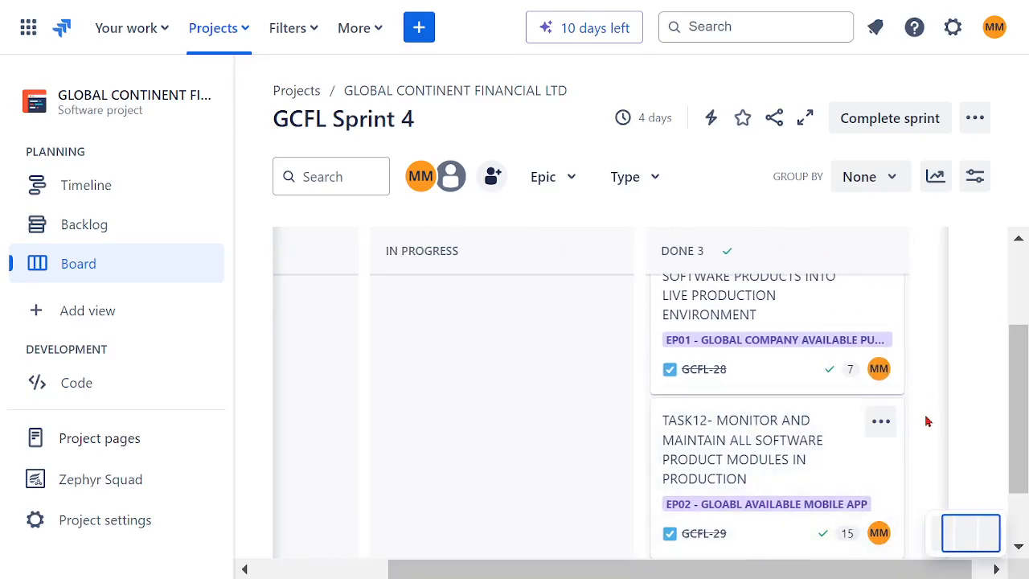
{"action": "scroll", "coordinate": [926, 421], "scroll_direction": "up", "scroll_amount": 2}
{"action": "scroll", "coordinate": [957, 386], "scroll_direction": "down", "scroll_amount": 2}
{"action": "scroll", "coordinate": [951, 367], "scroll_direction": "up", "scroll_amount": 2}
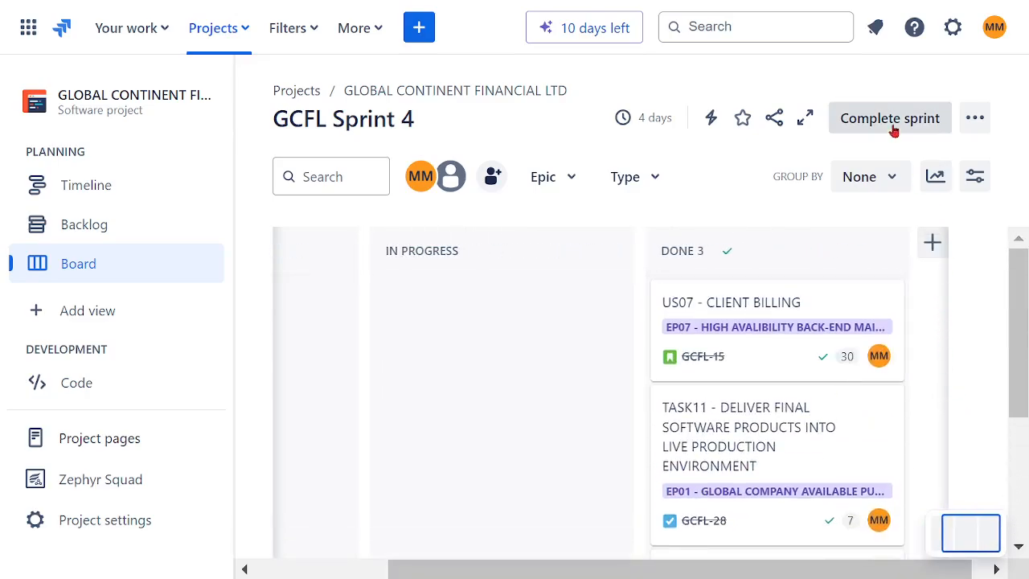
{"action": "left_click", "coordinate": [890, 118]}
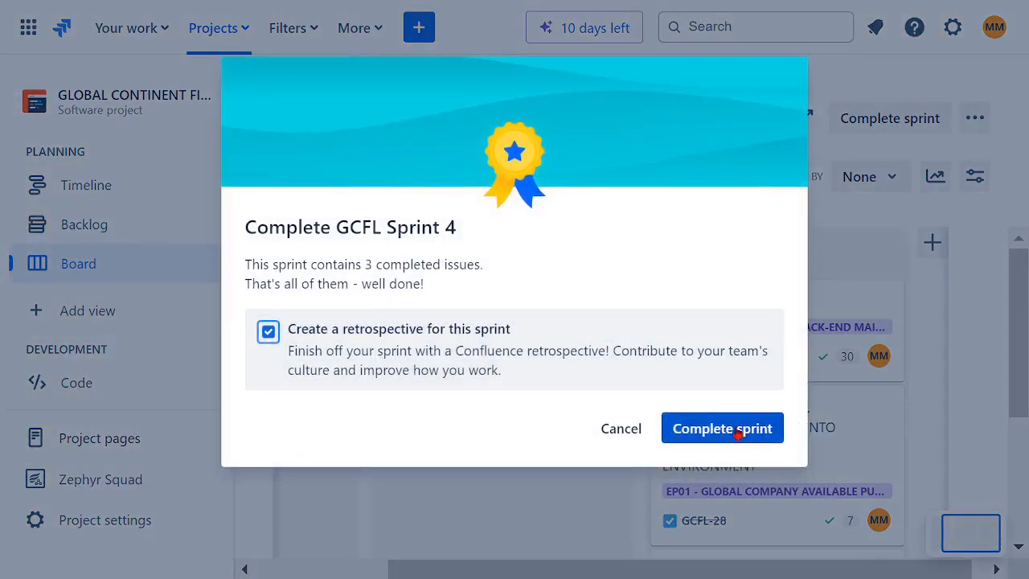
{"action": "left_click", "coordinate": [739, 427]}
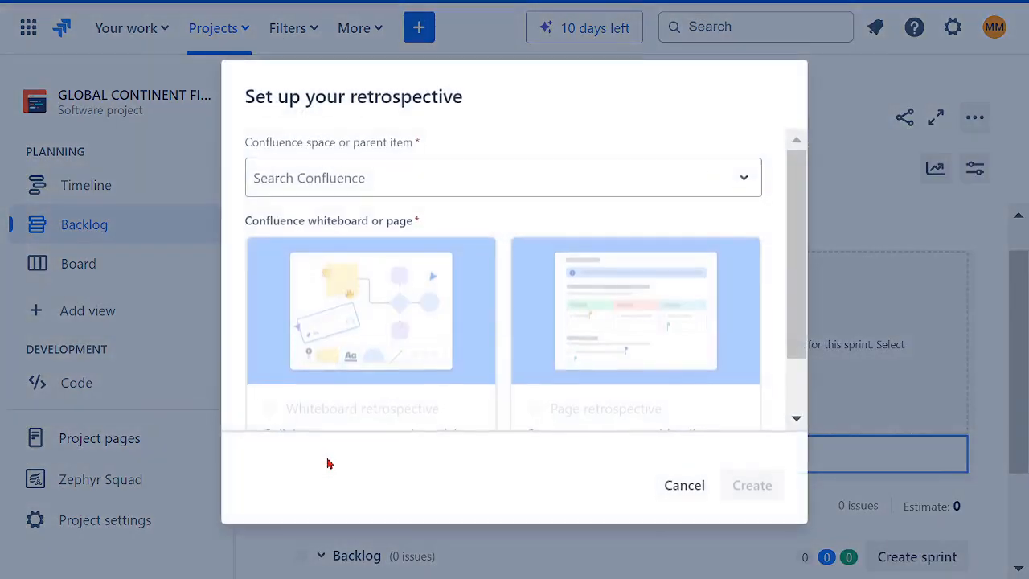
{"action": "left_click", "coordinate": [684, 484]}
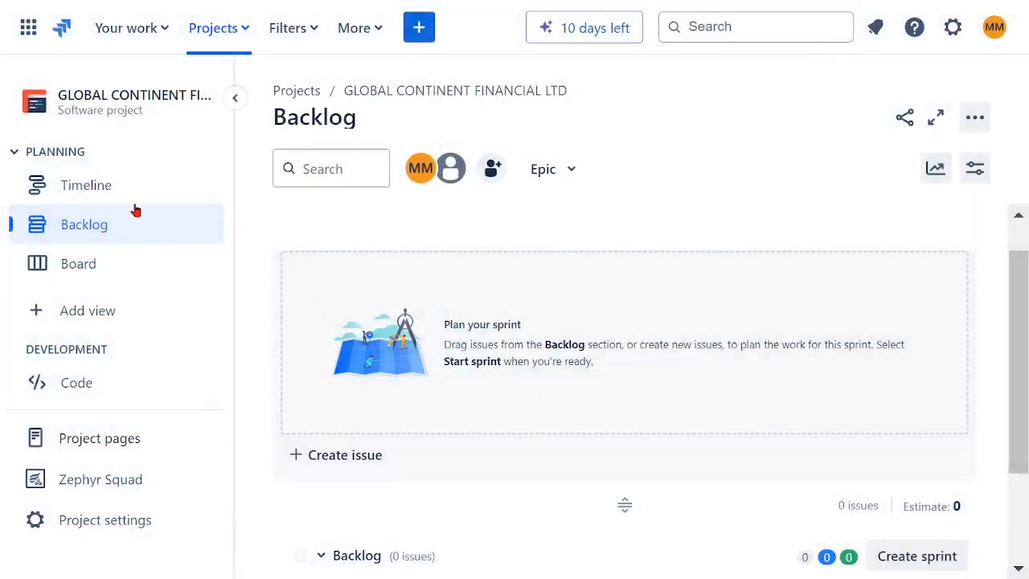
- Review the project's Timeline, Backlog and Board views
{"action": "left_click", "coordinate": [48, 189]}
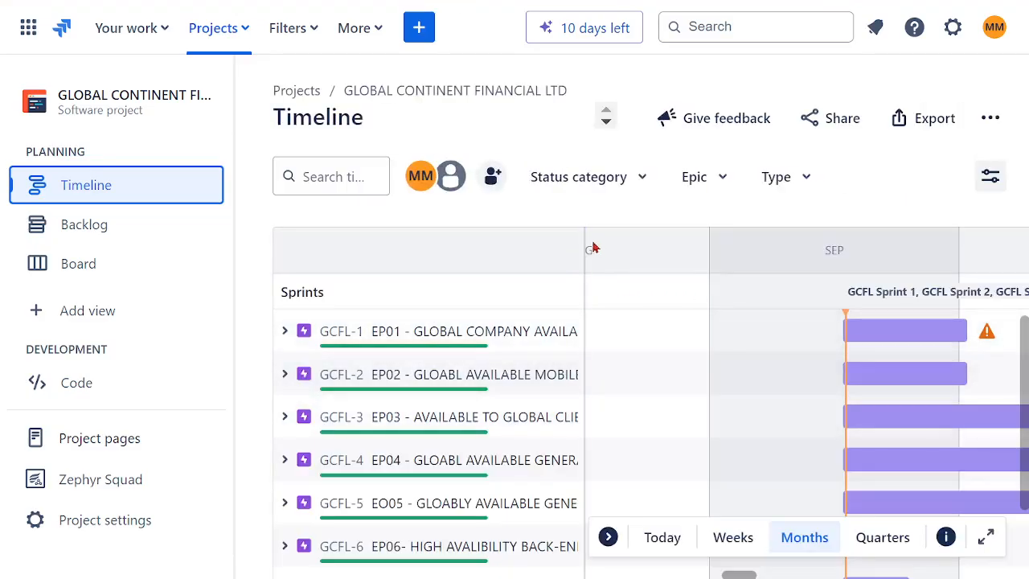
{"action": "left_click_drag", "start_coordinate": [585, 240], "coordinate": [704, 249]}
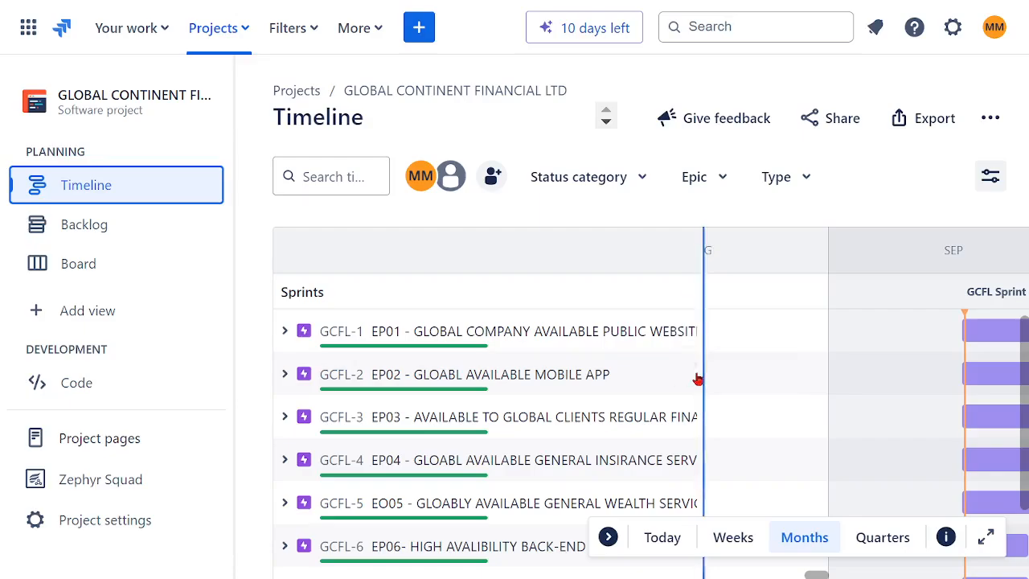
{"action": "scroll", "coordinate": [681, 394], "scroll_direction": "down", "scroll_amount": 3}
{"action": "scroll", "coordinate": [678, 423], "scroll_direction": "up", "scroll_amount": 3}
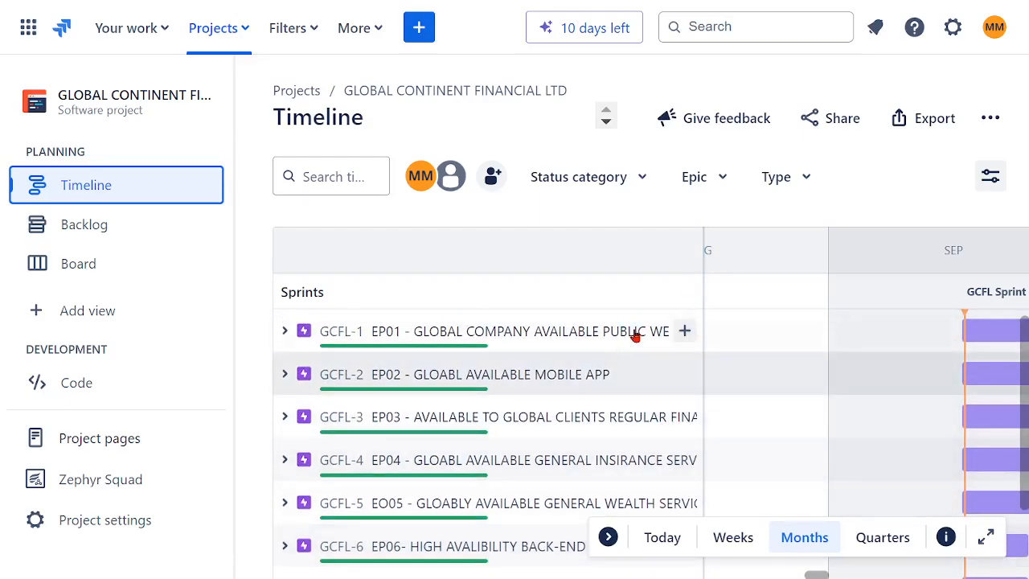
{"action": "left_click", "coordinate": [127, 230]}
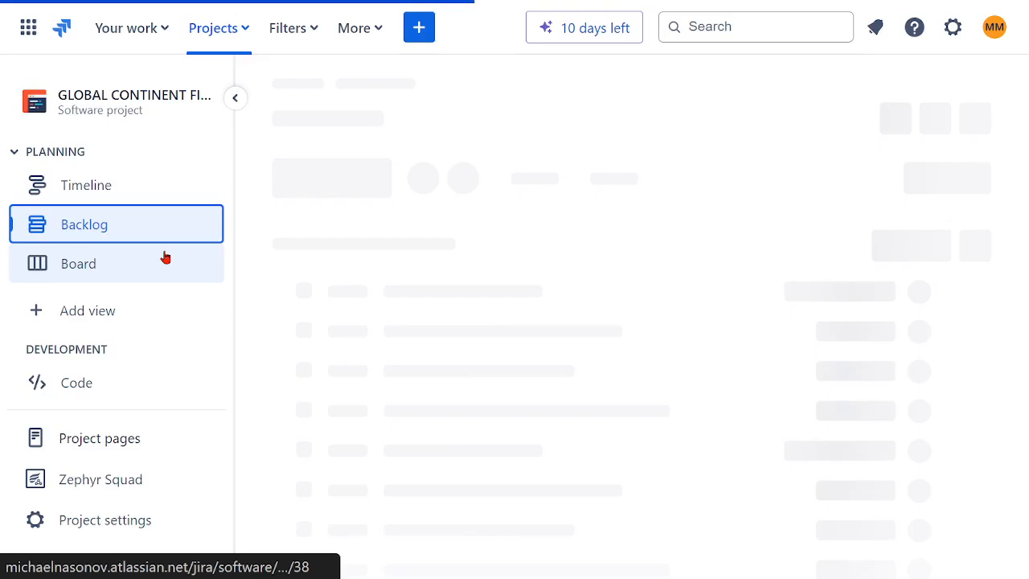
{"action": "left_click", "coordinate": [67, 269]}
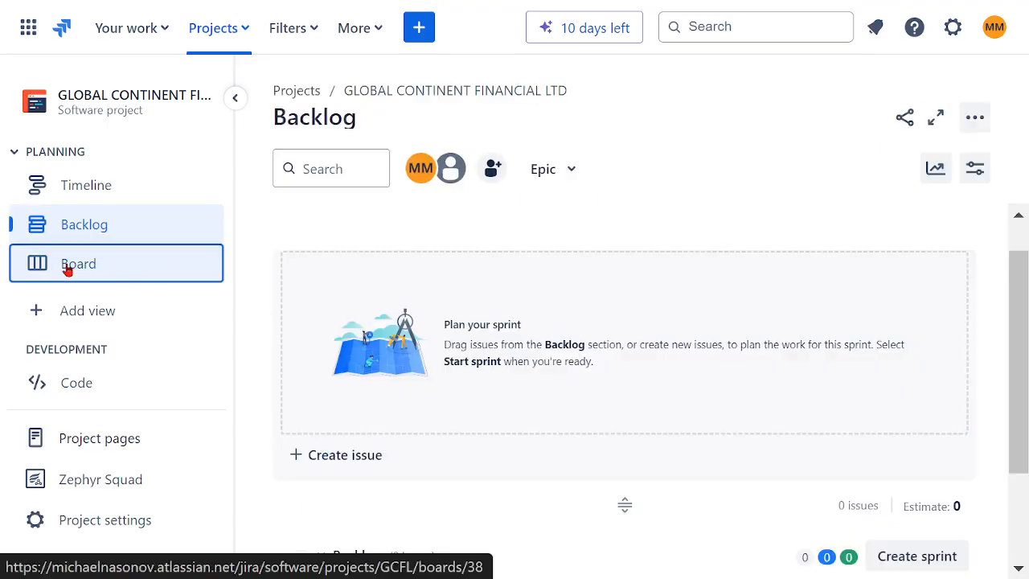
{"action": "scroll", "coordinate": [655, 371], "scroll_direction": "down", "scroll_amount": 2}
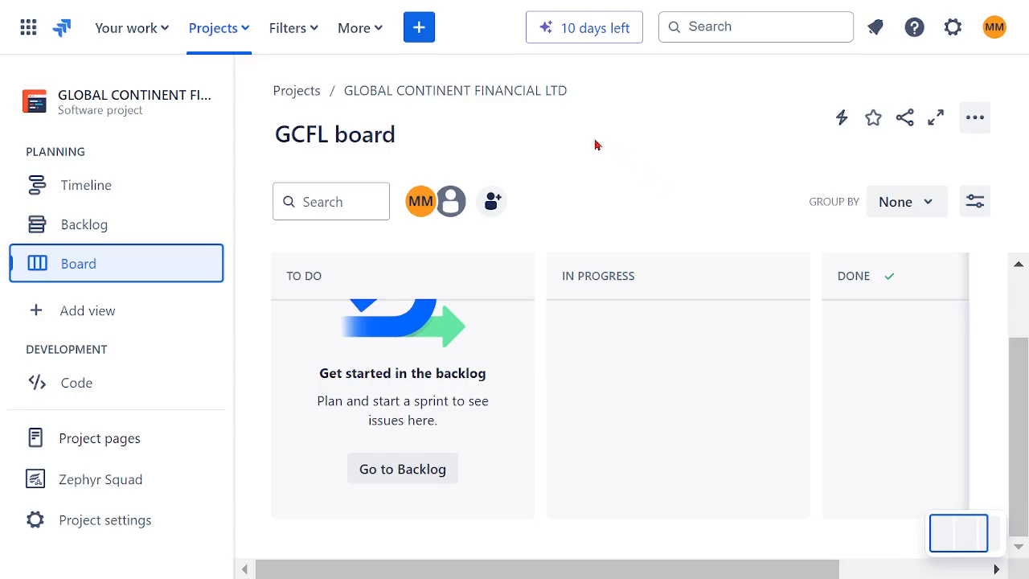
- Explore the Dashboards, Teams, Plans and Apps options in the More menu
{"action": "left_click", "coordinate": [376, 30]}
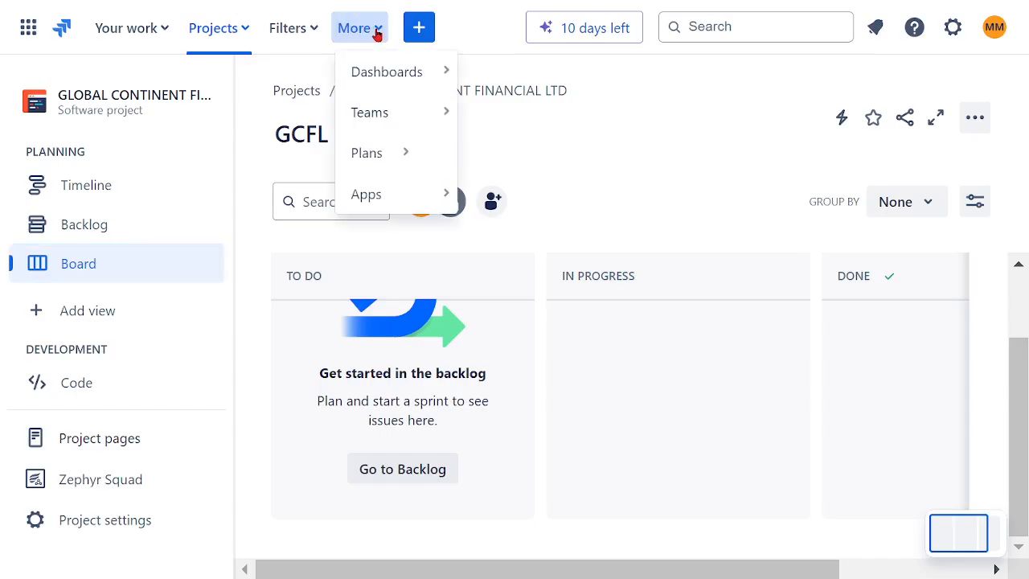
{"action": "left_click", "coordinate": [381, 168]}
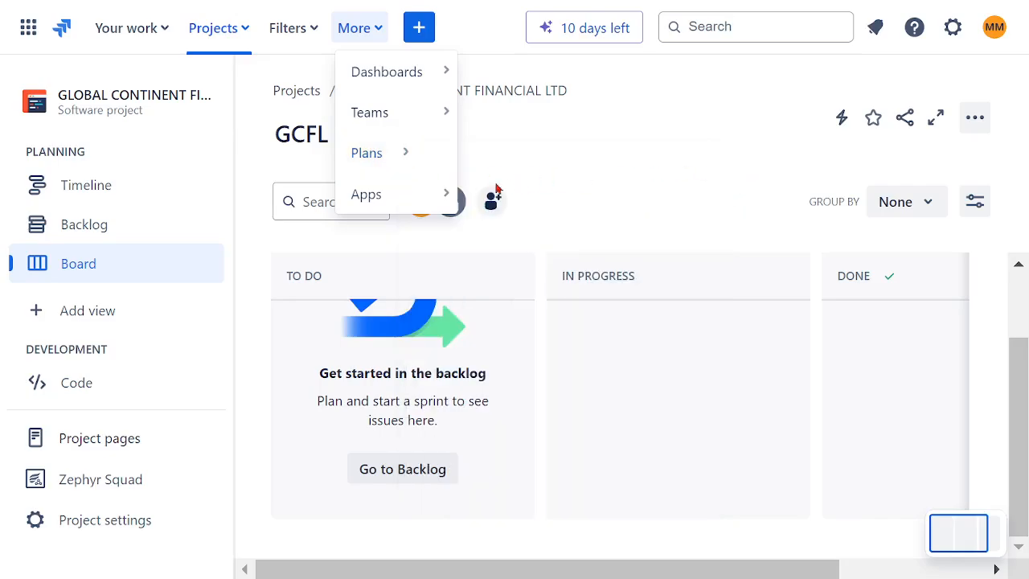
{"action": "left_click", "coordinate": [413, 203]}
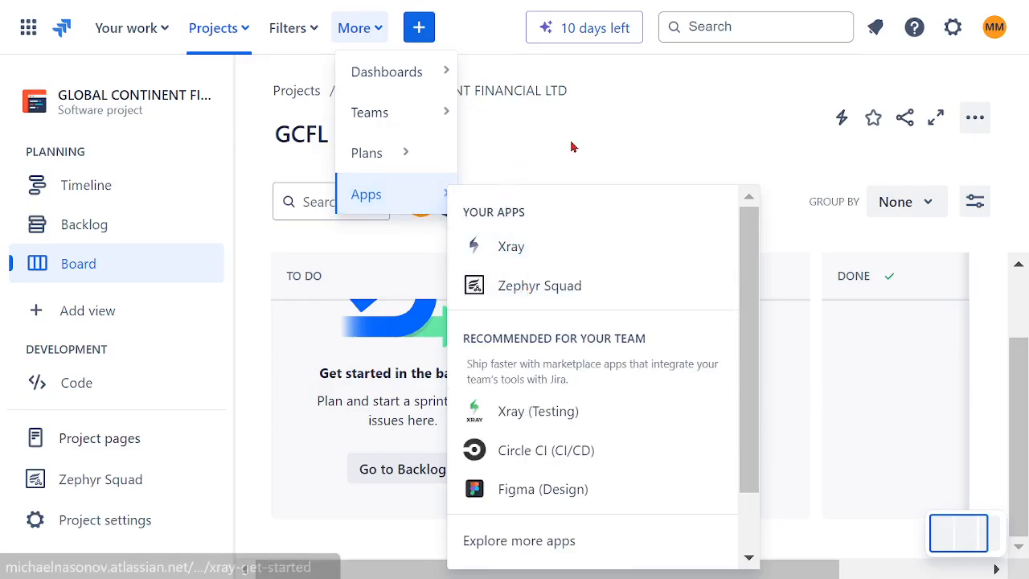
{"action": "mouse_move", "coordinate": [448, 74]}
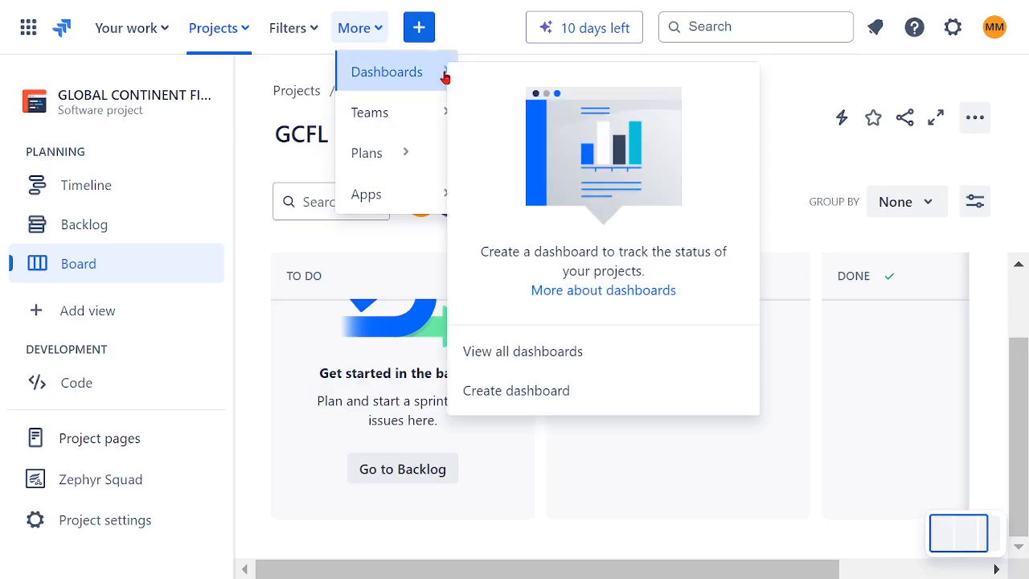
{"action": "mouse_move", "coordinate": [418, 117]}
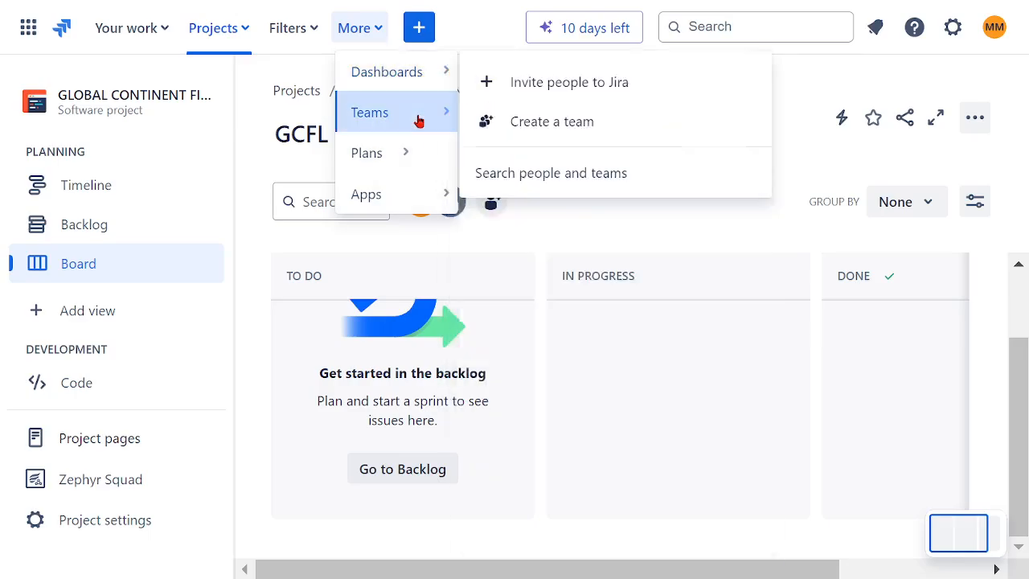
{"action": "left_click", "coordinate": [788, 238]}
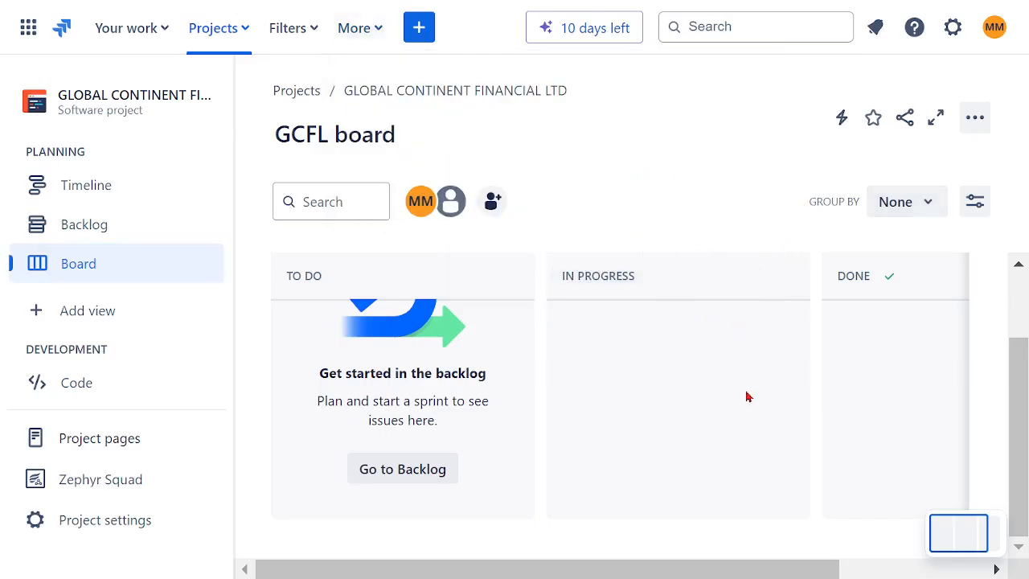
{"action": "scroll", "coordinate": [746, 397], "scroll_direction": "up", "scroll_amount": 2}
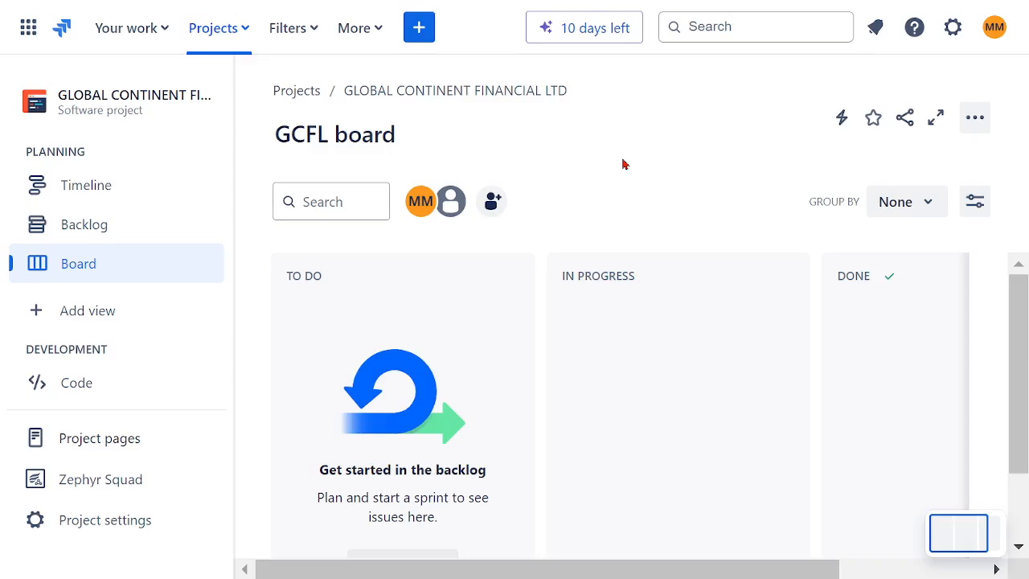